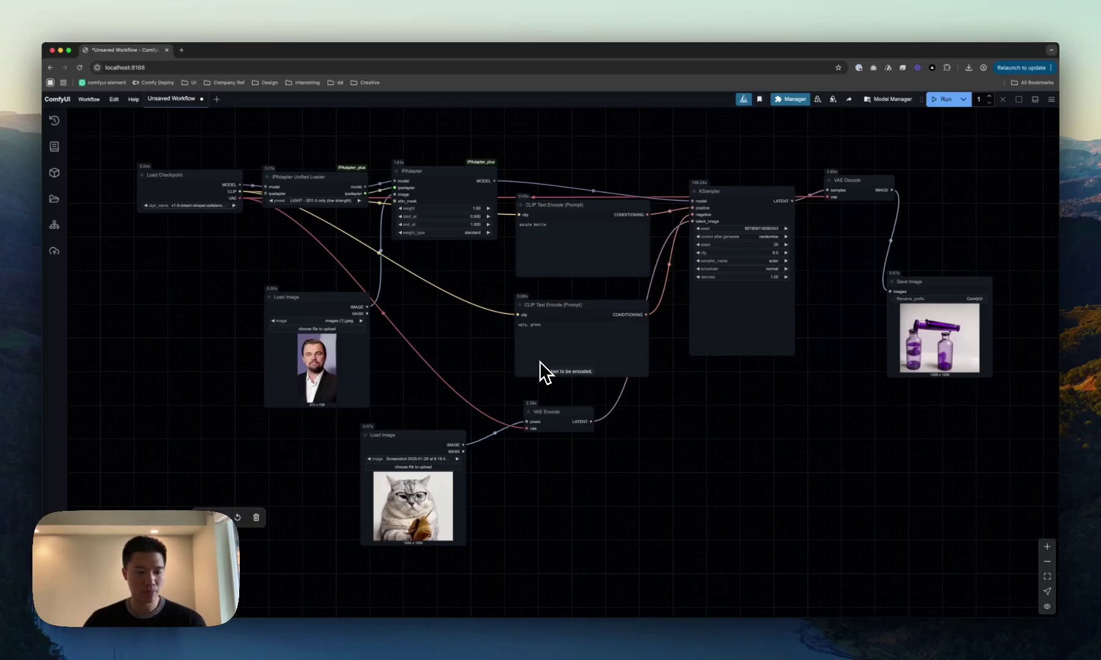
Export the ComfyUI IPAdapter workflow to a file named my-workflow.json
scroll(636, 450, right, 2)
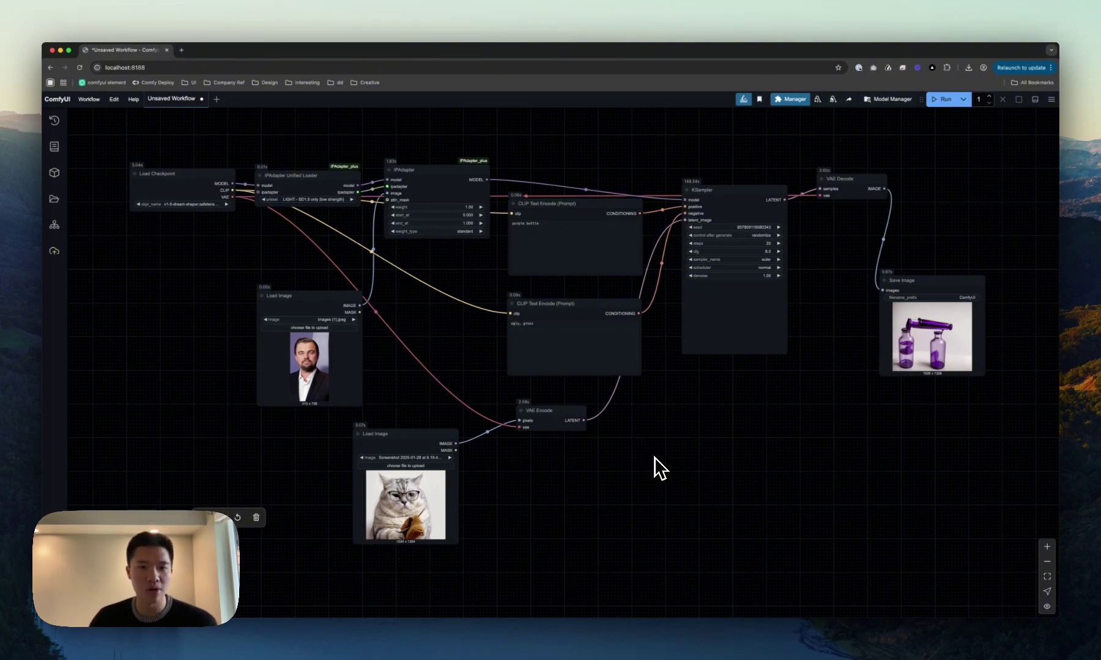
drag(654, 456, 658, 461)
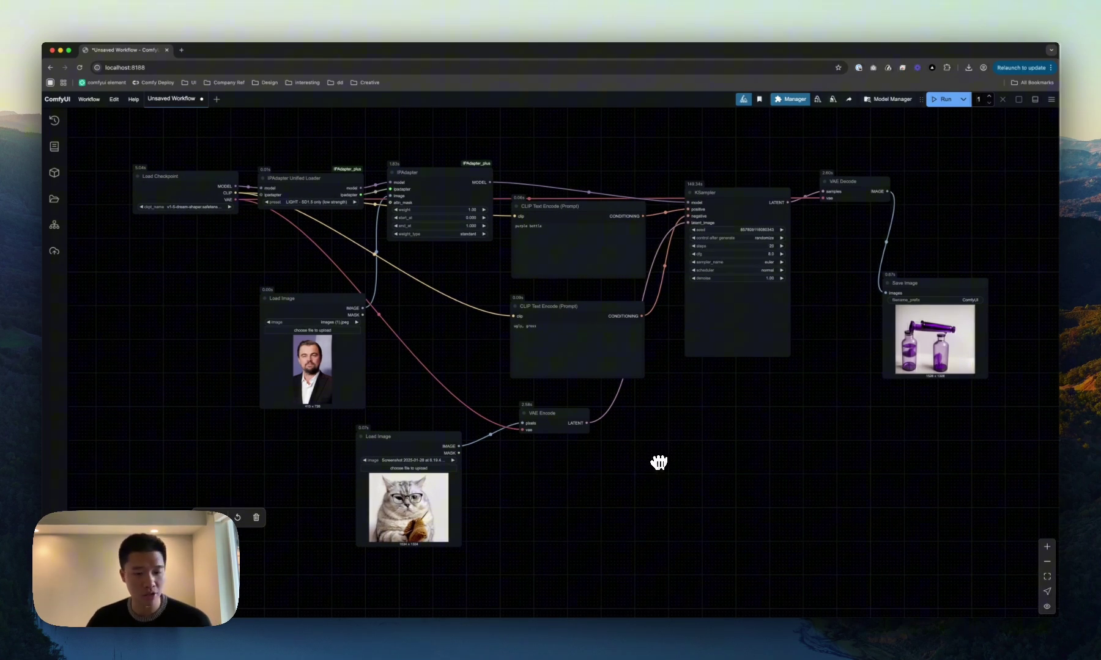
click(89, 100)
click(119, 193)
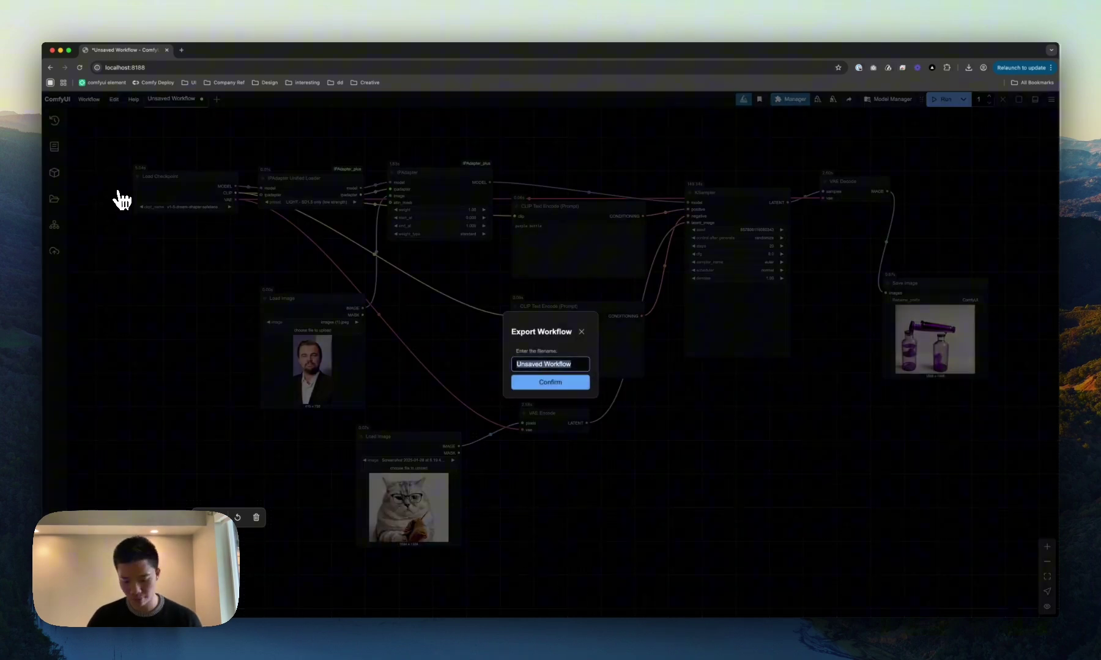
text(my-workflow)
key(Return)
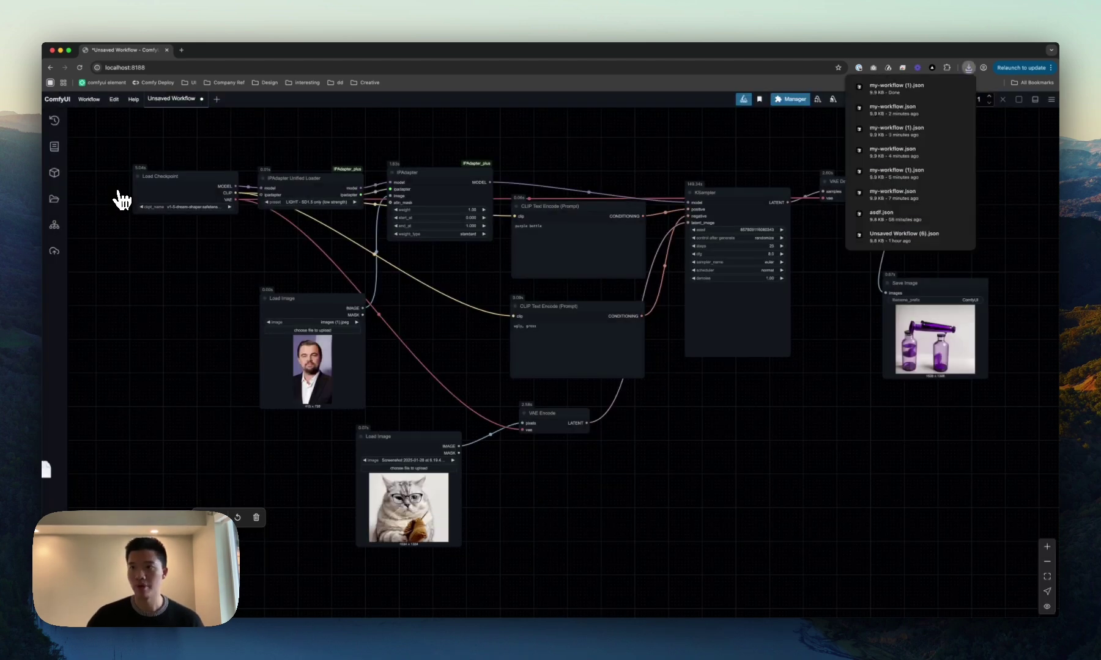
Open comfydeploy.com in a new tab and start creating a new workflow
click(153, 330)
key(super+t)
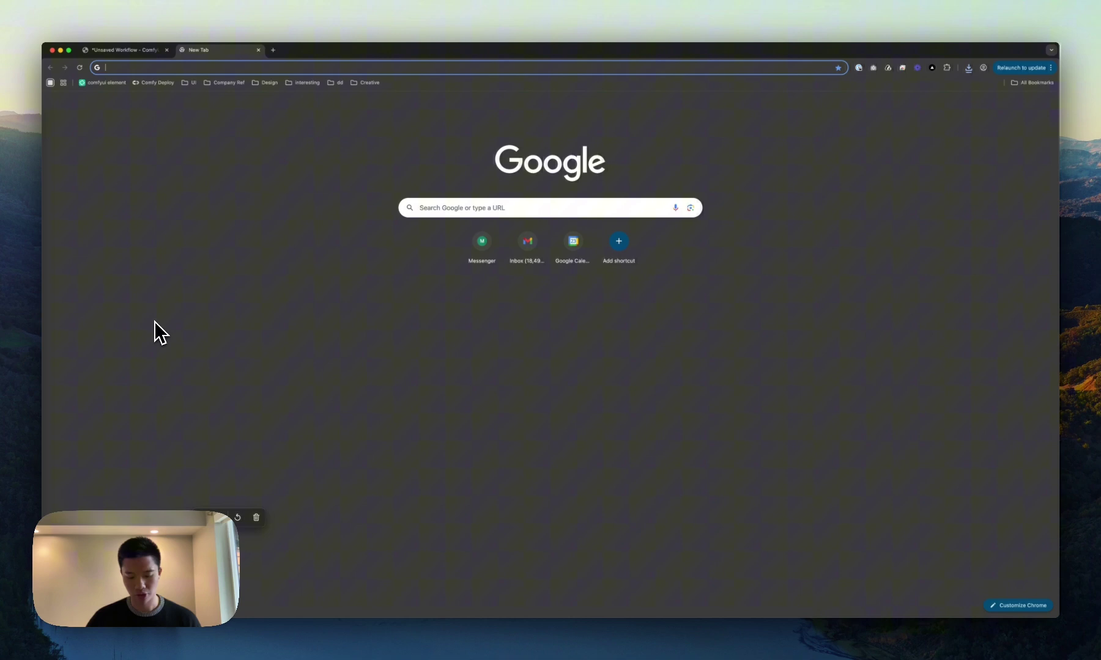
text(comf)
key(Return)
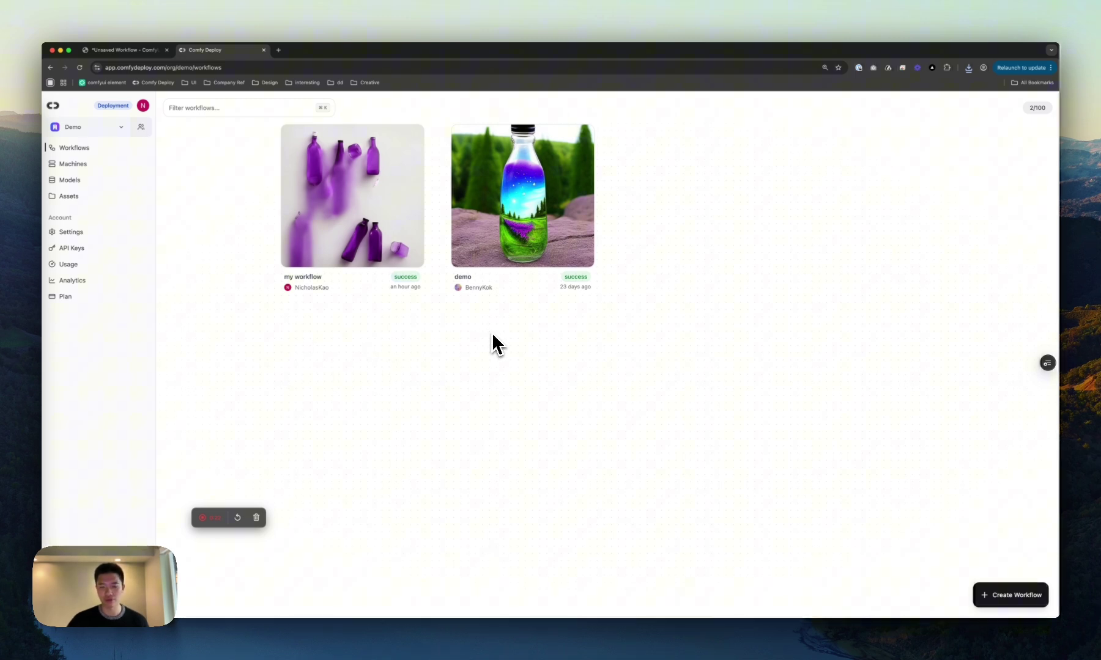
click(1012, 598)
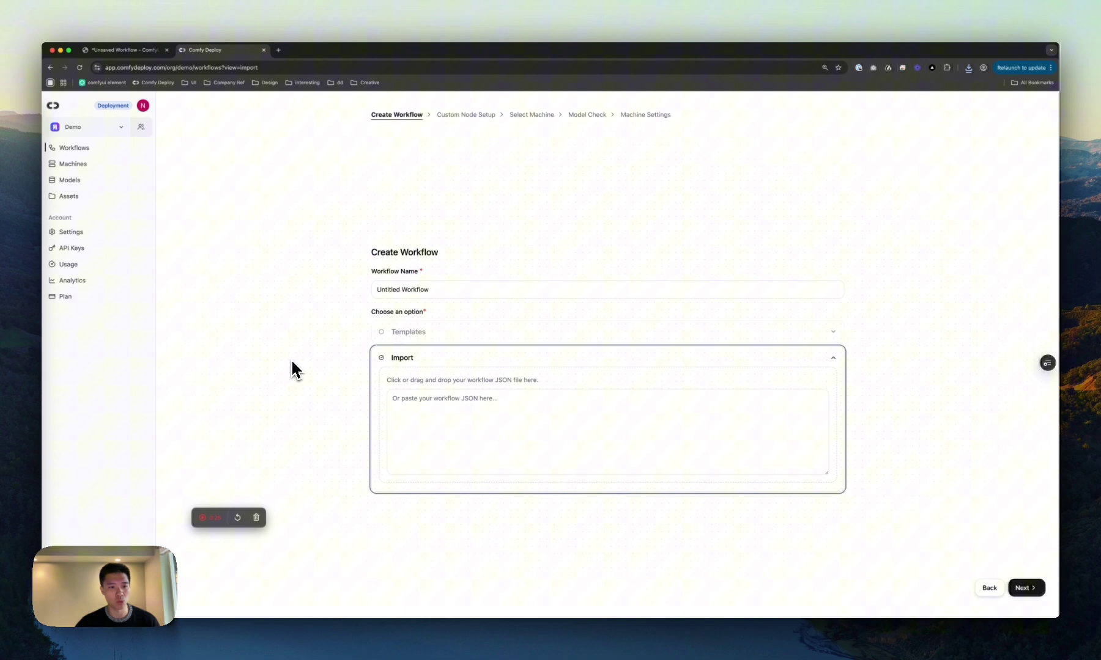
Import my-workflow.json into the Create Workflow form and replace the workflow name with a new one
click(29, 119)
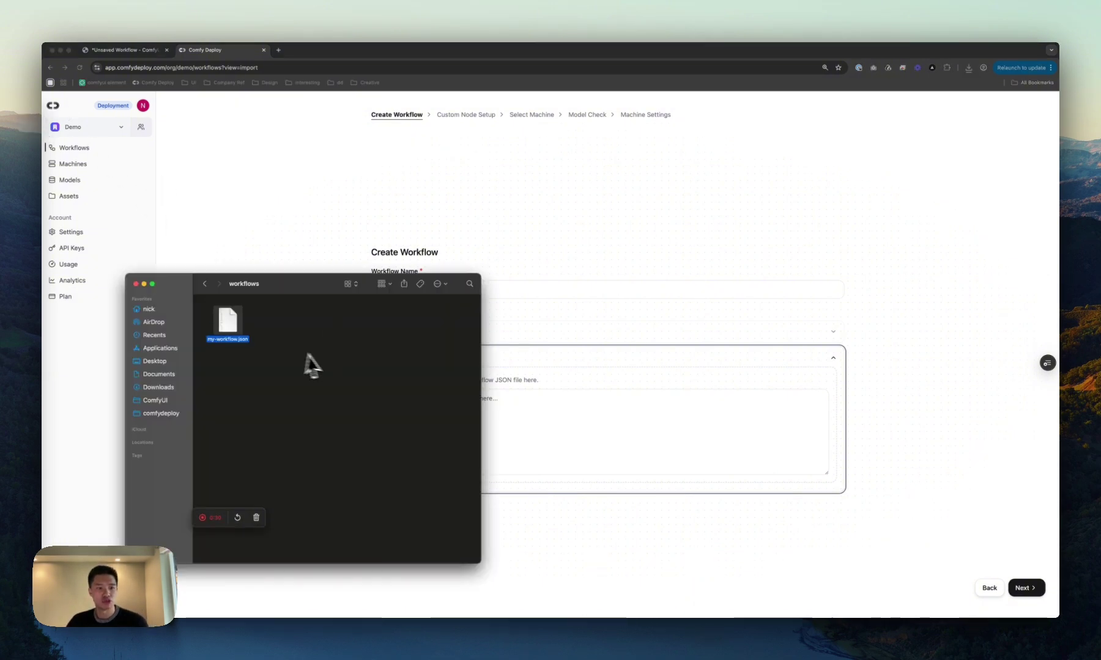
drag(229, 324, 604, 442)
click(318, 244)
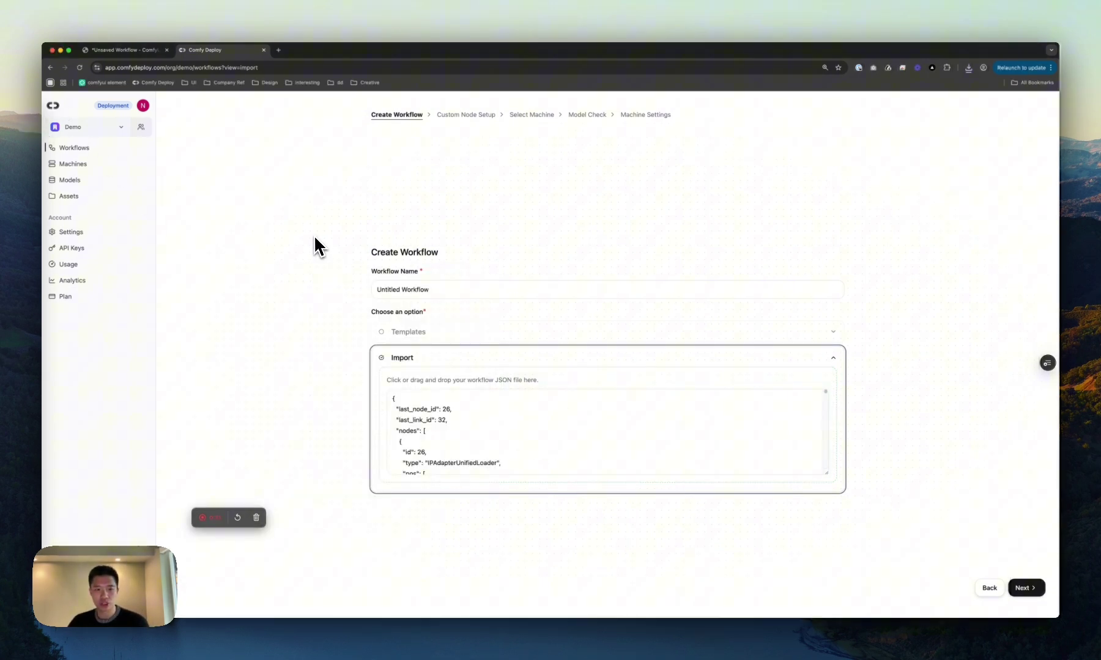
click(447, 285)
key(super+a)
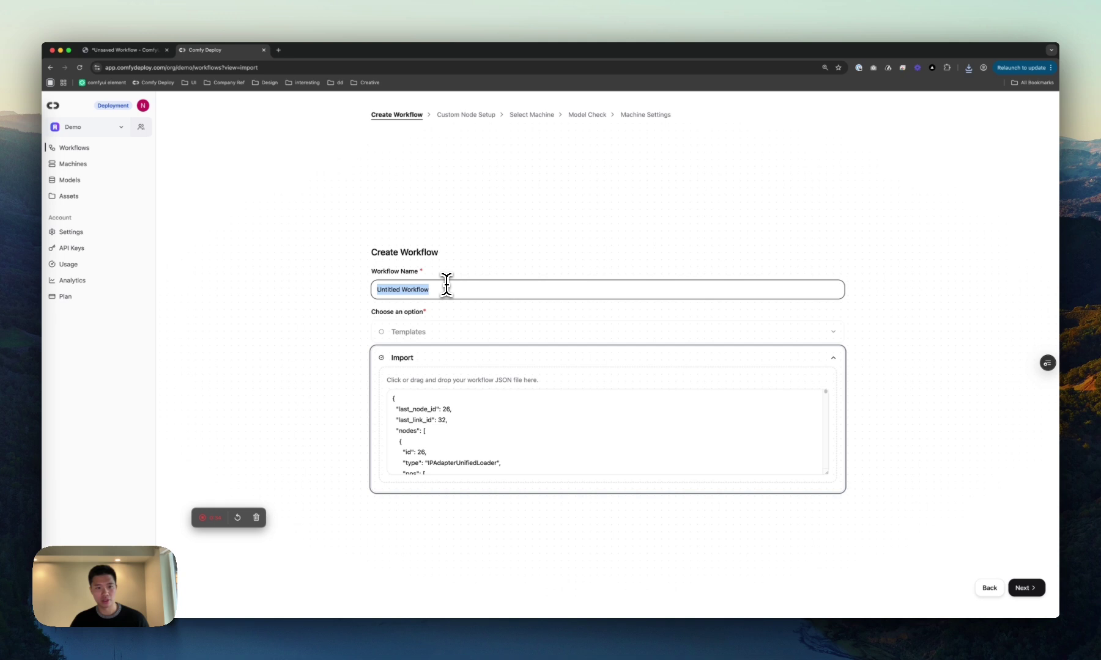
text(nicks workflow)
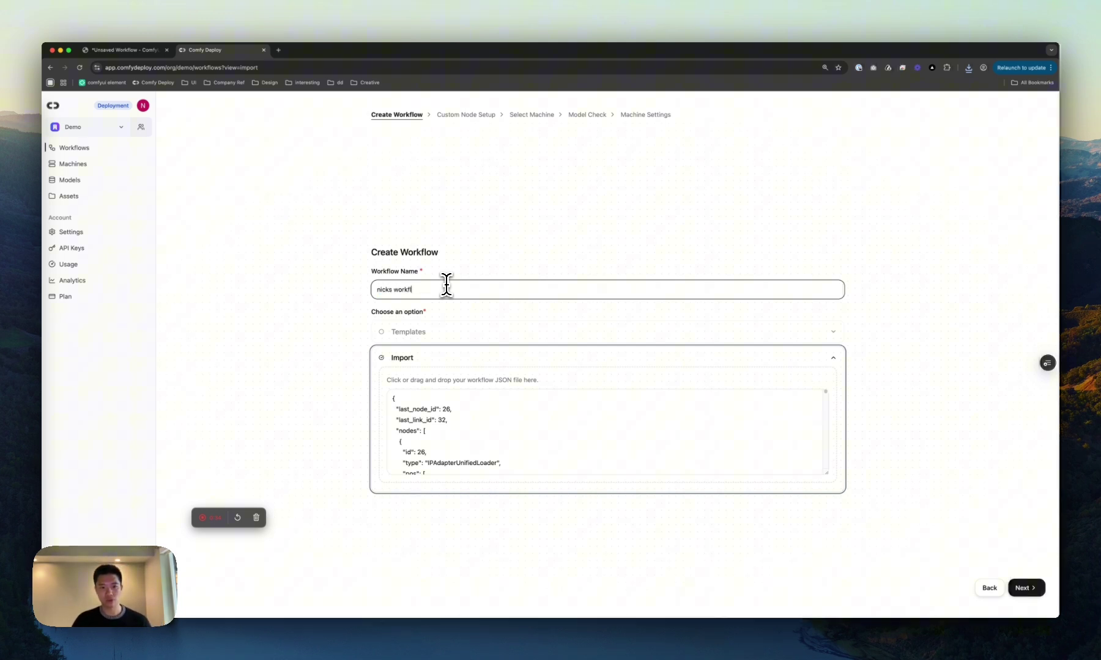
Advance to Custom Node Setup and review the conflicting IPAdapterUnifiedLoader and IPAdapter nodes
click(1026, 588)
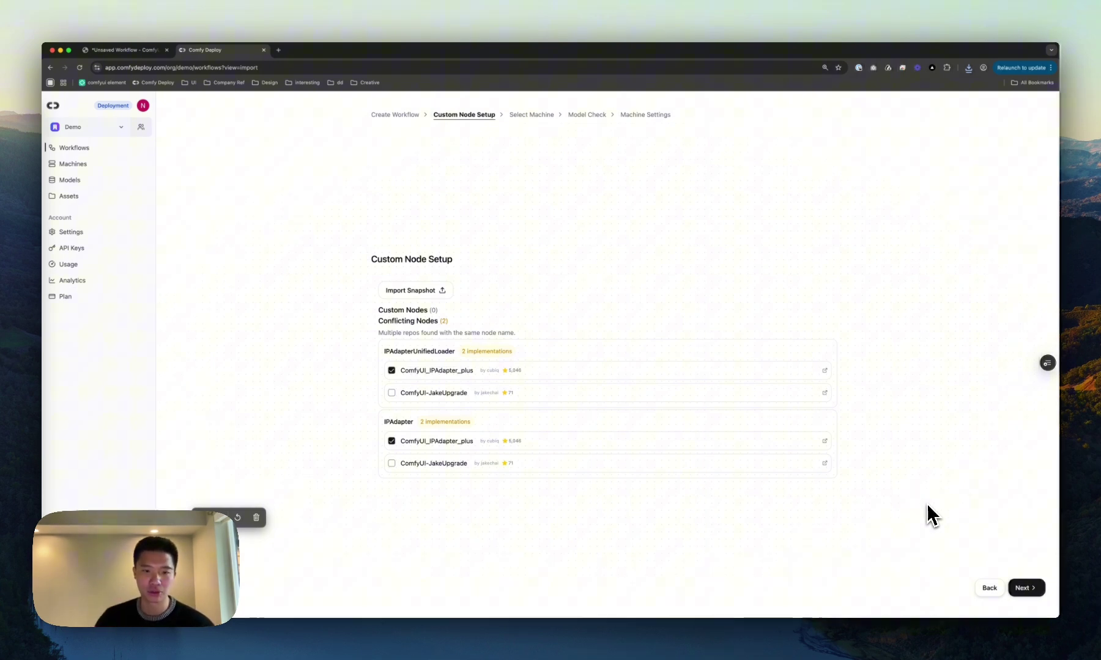
double_click(445, 351)
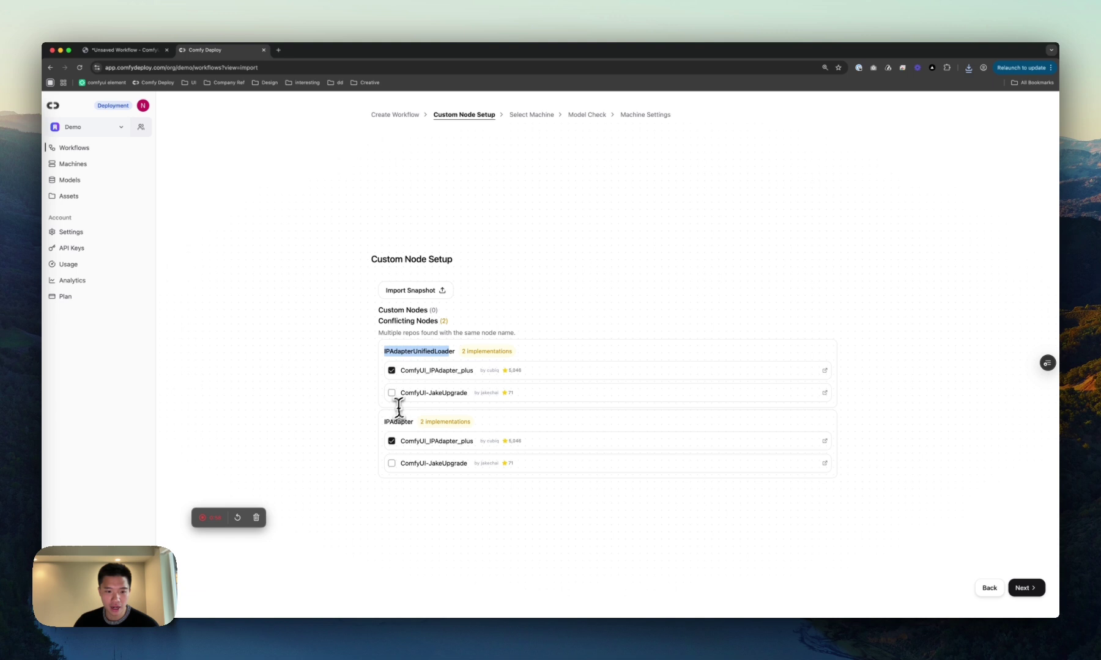
double_click(385, 422)
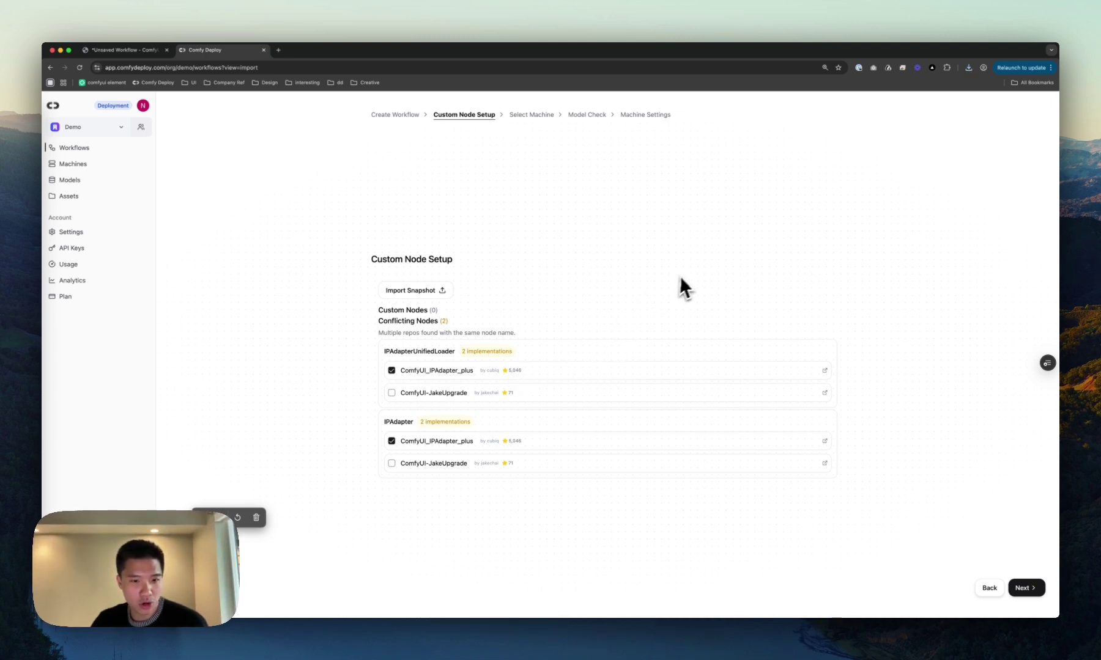
click(1035, 590)
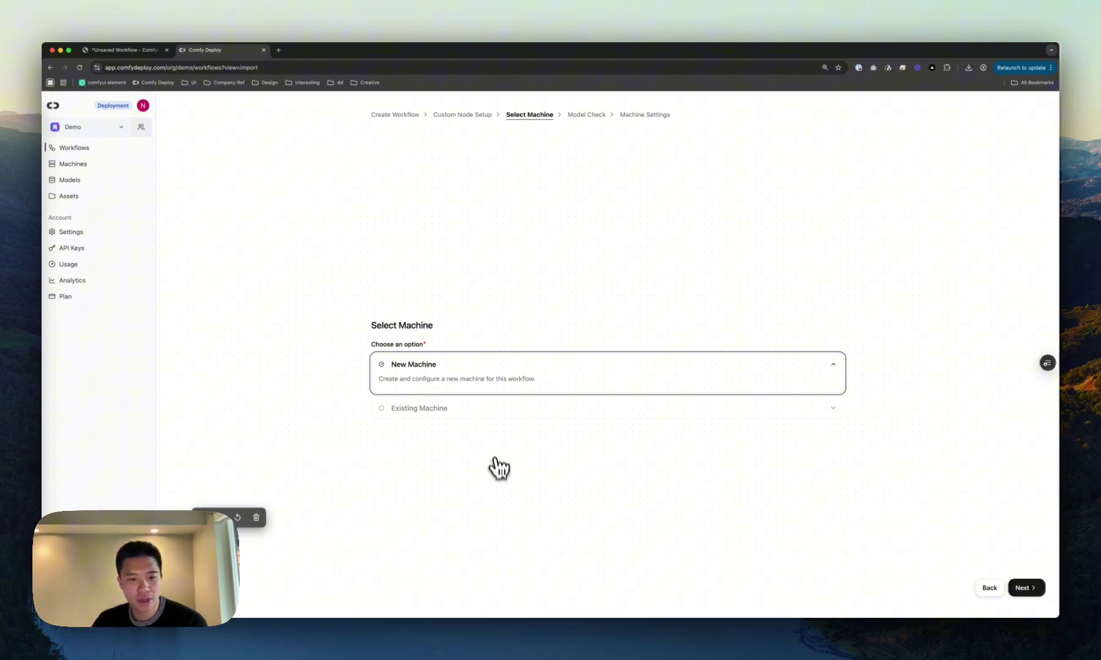
click(489, 408)
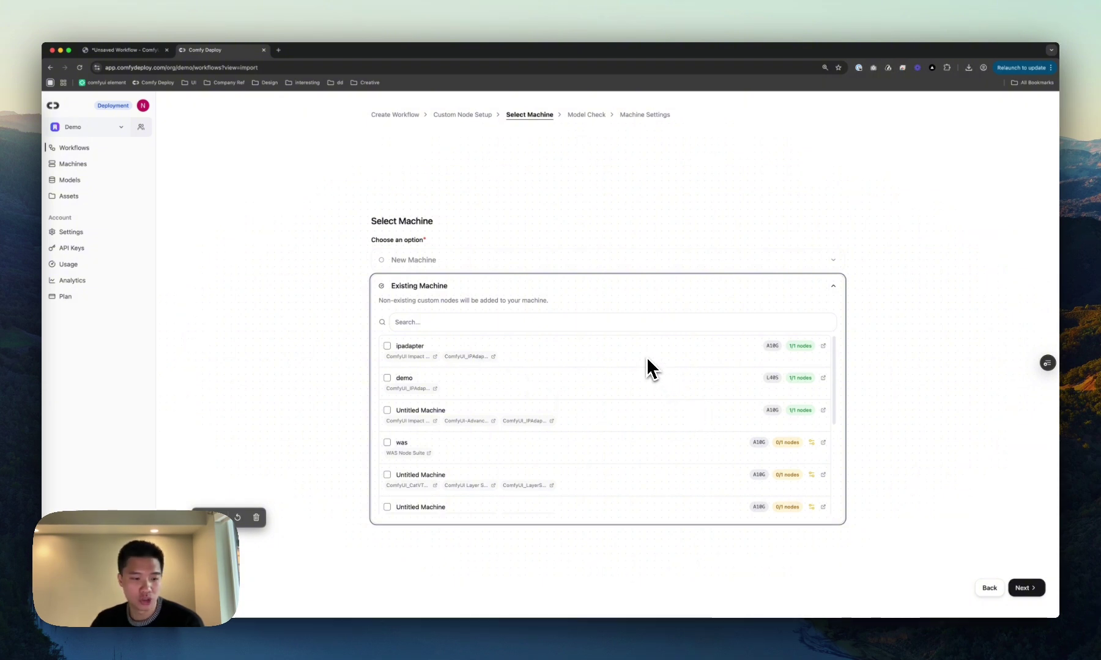
click(554, 266)
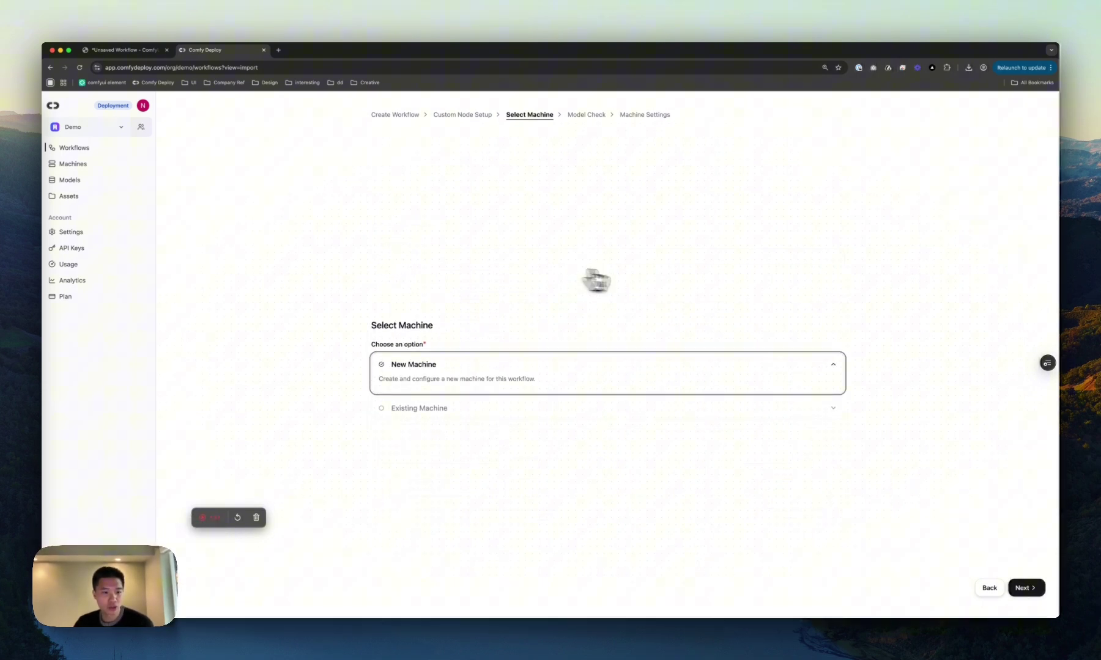
Reach Model Check, copy the DreamShaper CivitAI page URL, and open the Model Browser
click(1029, 589)
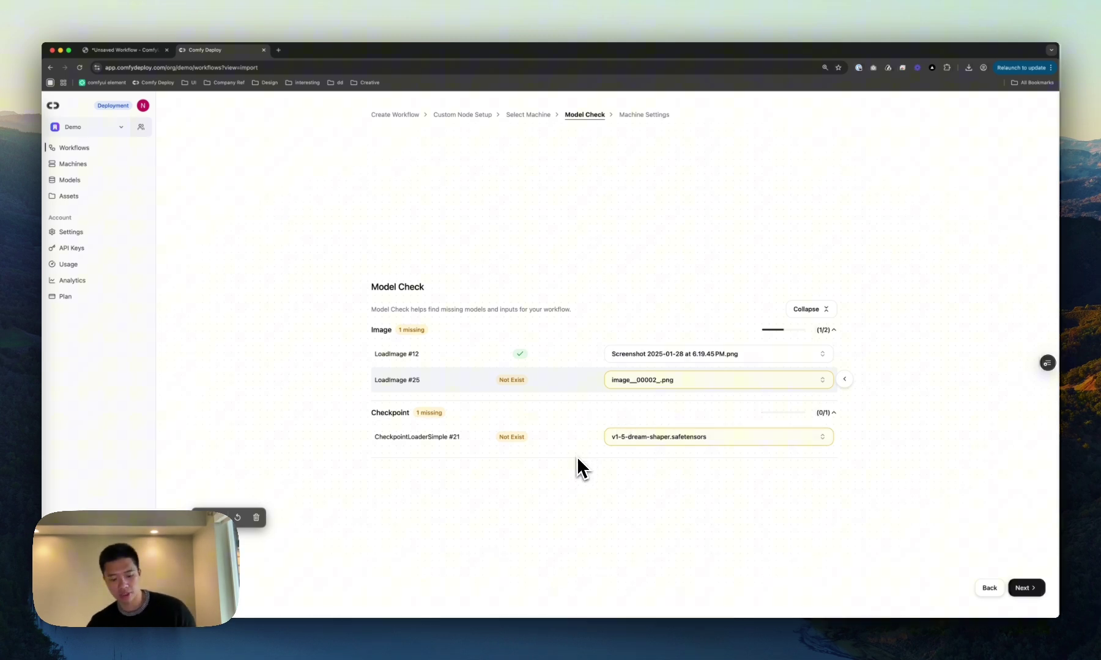
key(super+t)
text(civitai.com/models/4384?modelVersionId=128713)
key(Return)
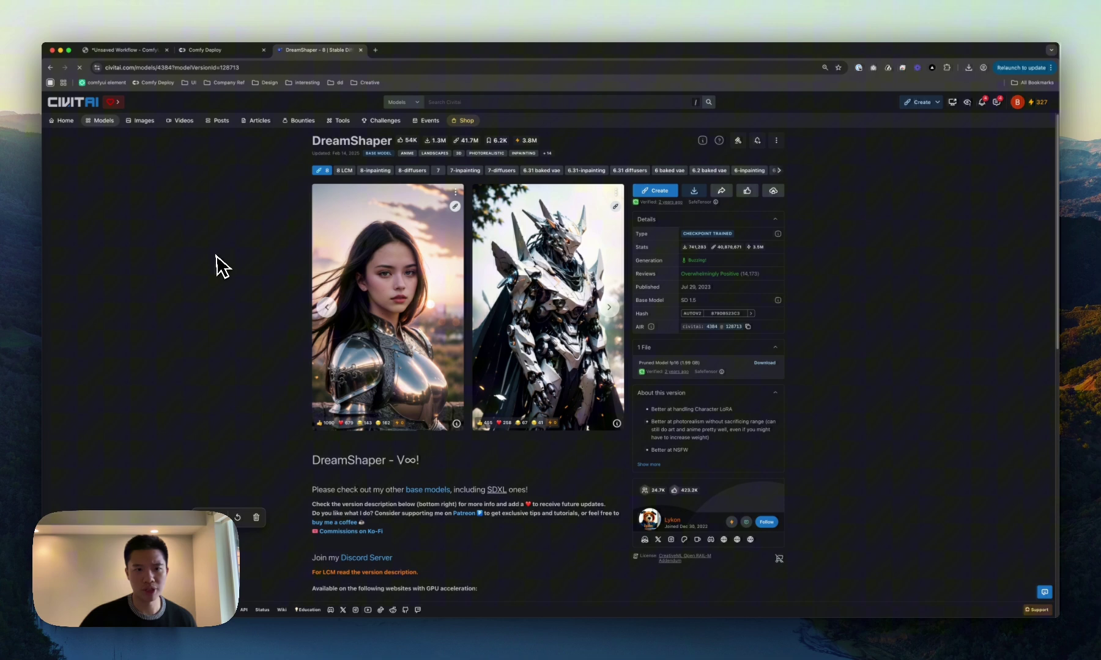
click(311, 69)
key(cmd+c)
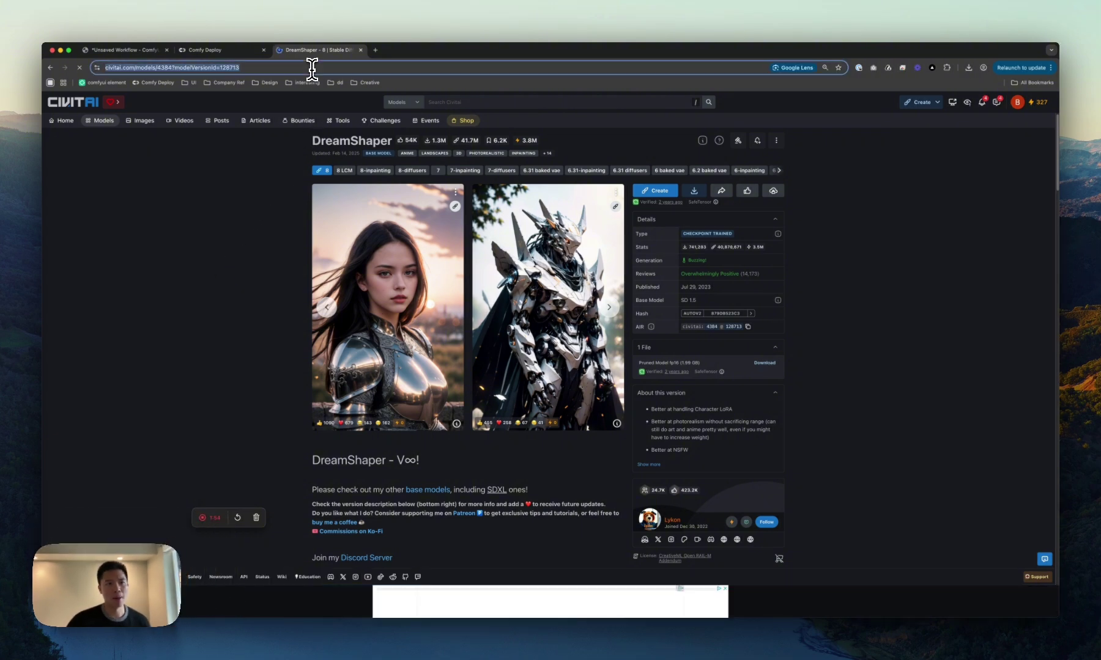
key(super+w)
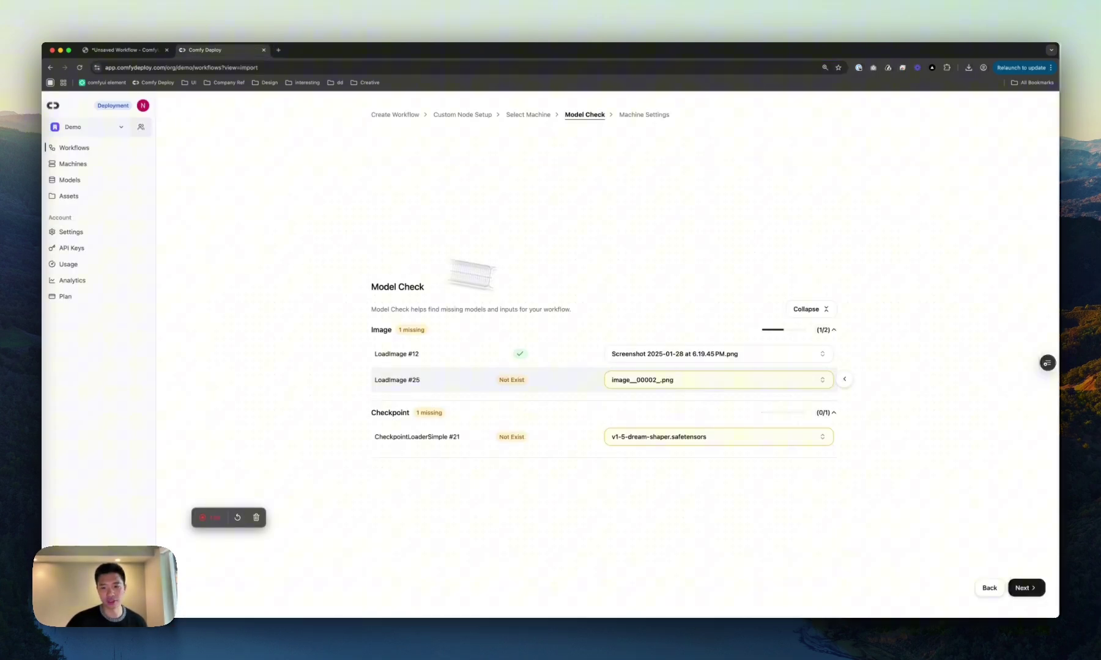
click(845, 382)
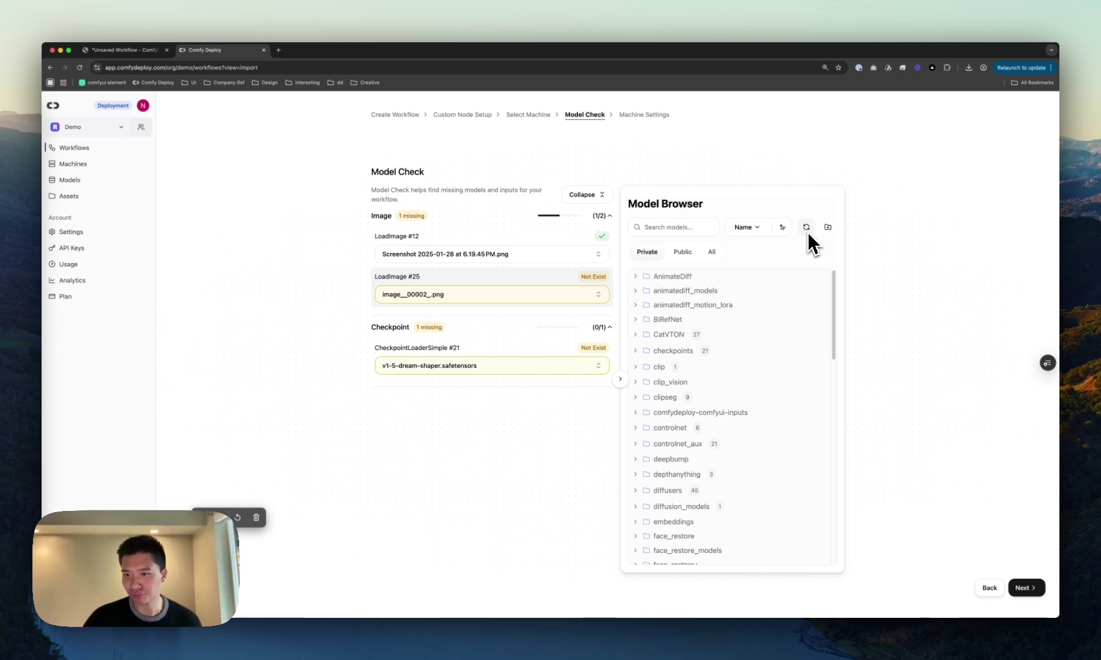
Download the DreamShaper checkpoint from its CivitAI link into the checkpoints folder
click(725, 351)
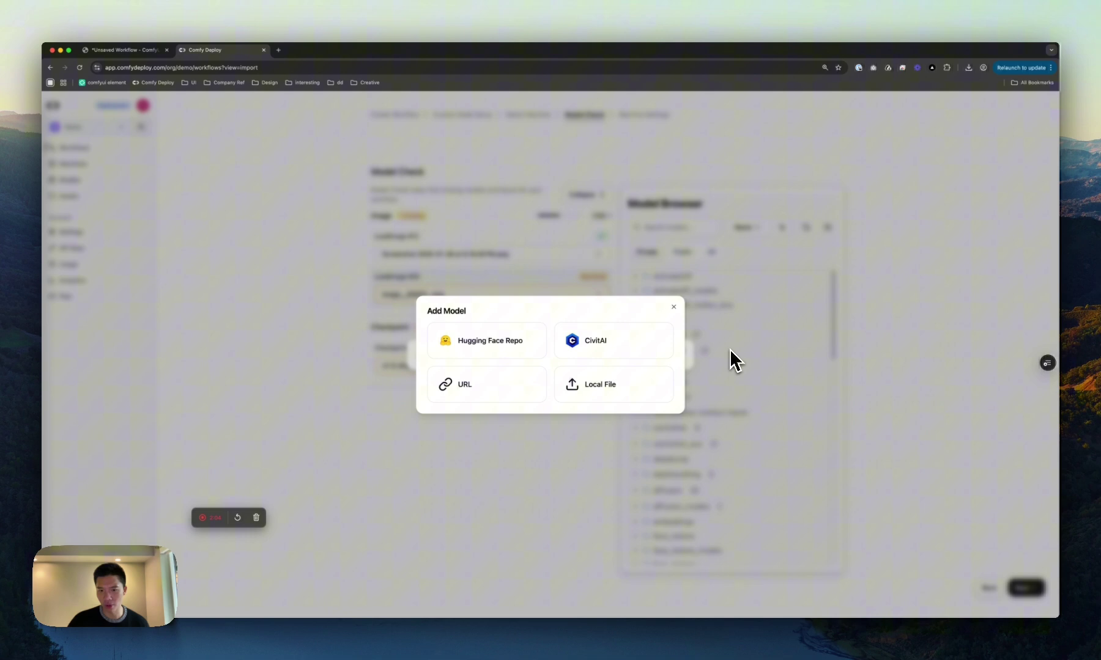
click(572, 355)
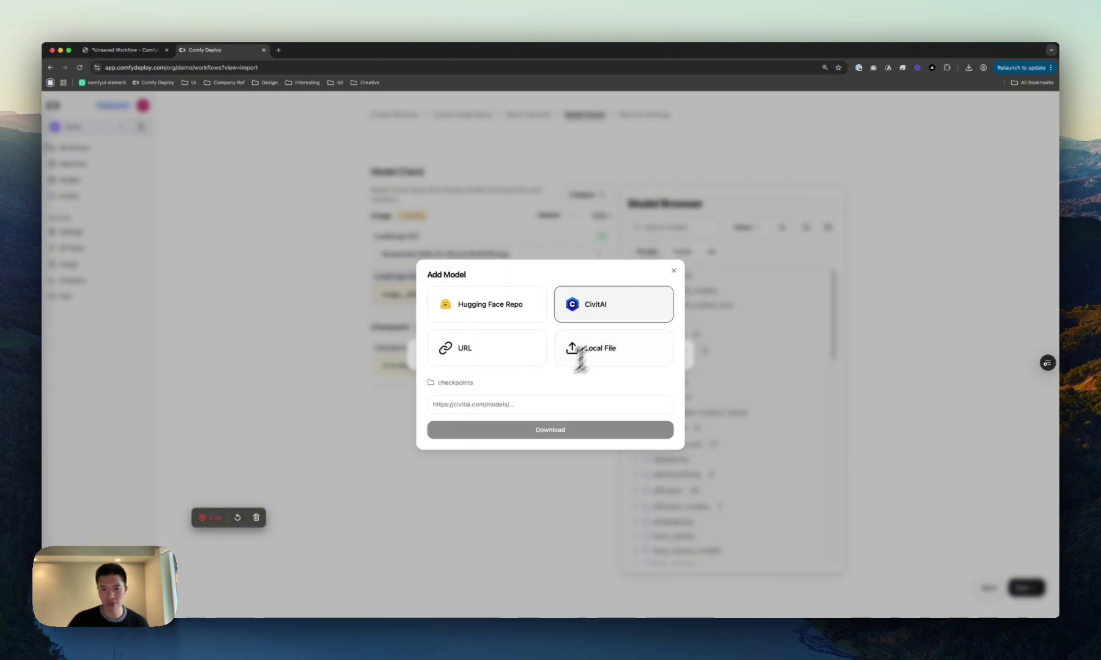
click(523, 404)
key(cmd+v)
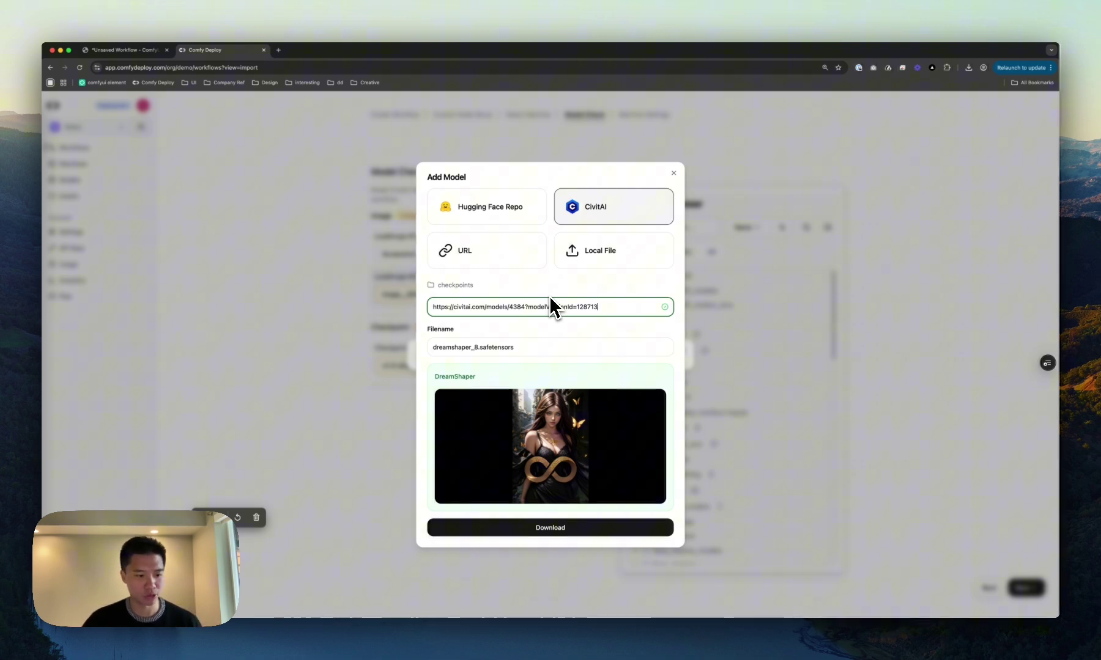
click(560, 530)
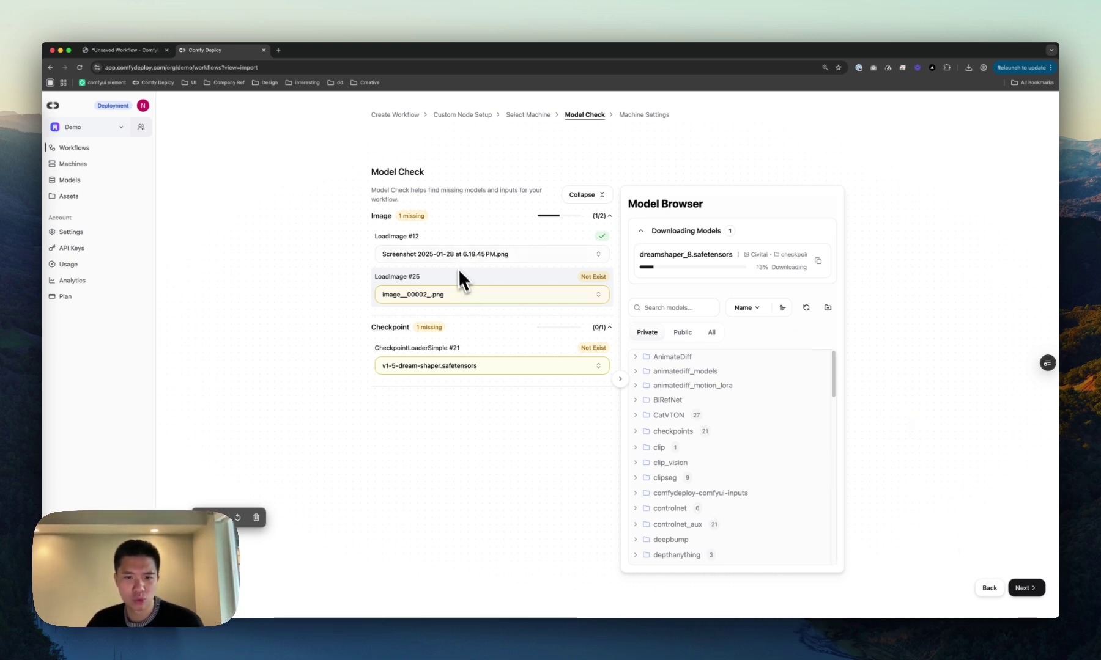
Advance to Machine Settings and replace the machine name with a new one
click(1031, 590)
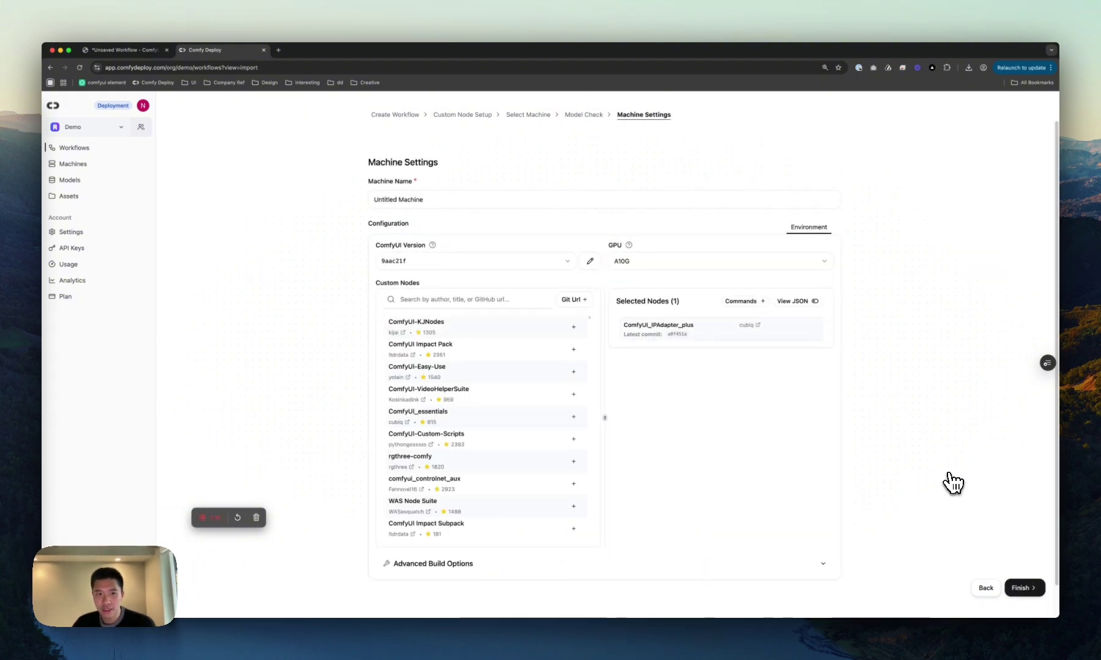
click(455, 200)
key(super+a)
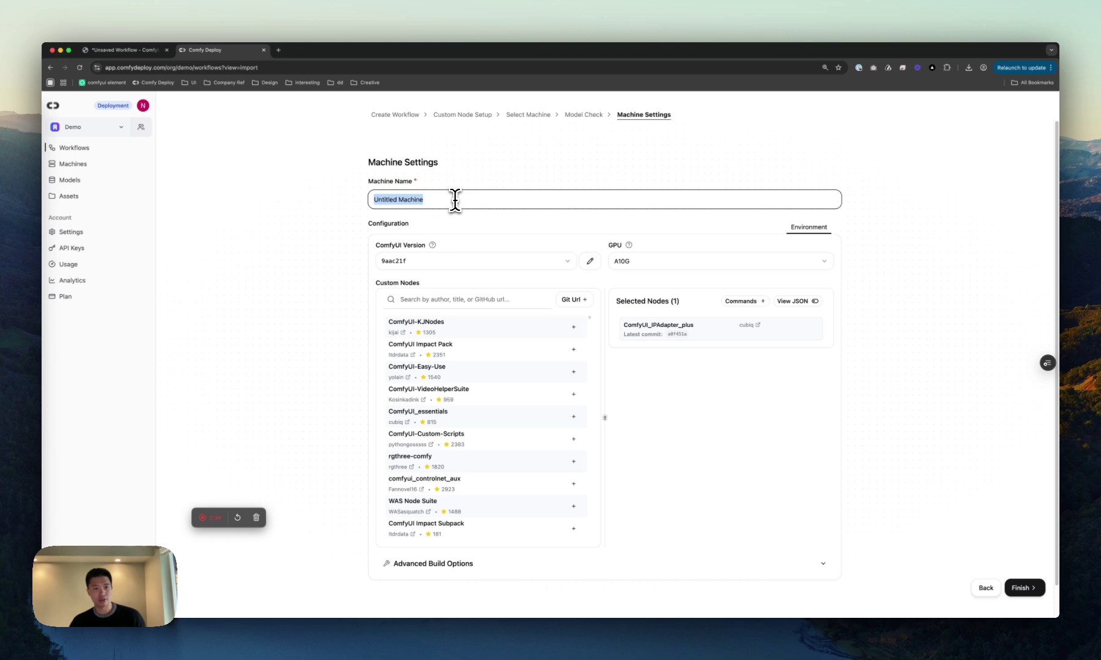
text(Nicks machine)
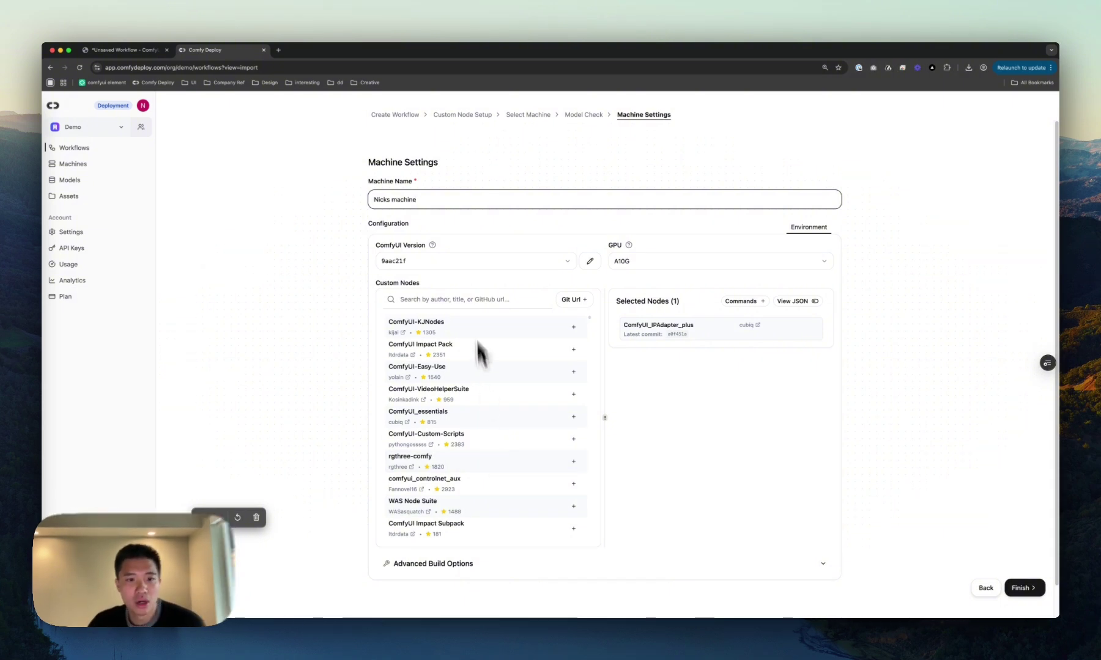
Keep ComfyUI version 9aac21f and the A10G GPU for the machine
click(470, 263)
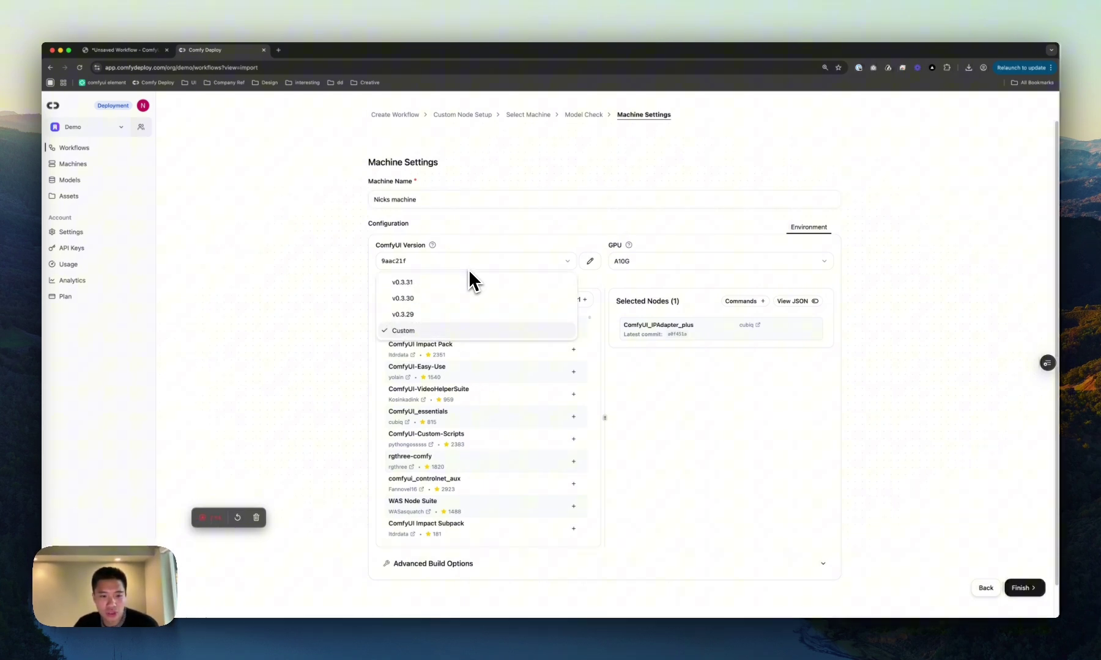
click(354, 329)
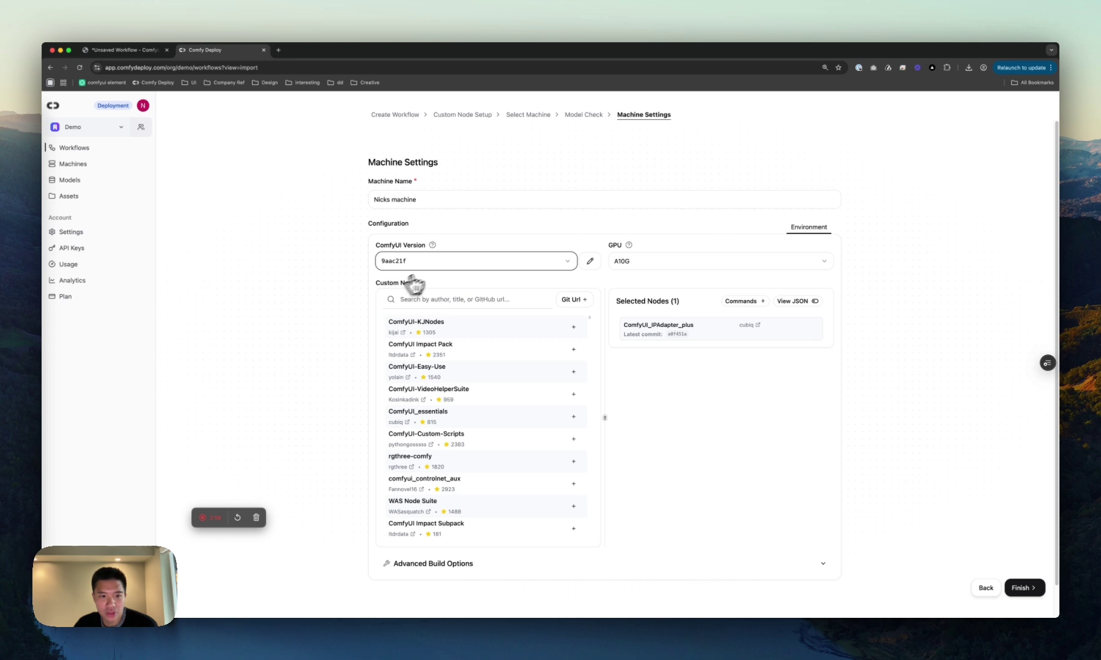
click(433, 266)
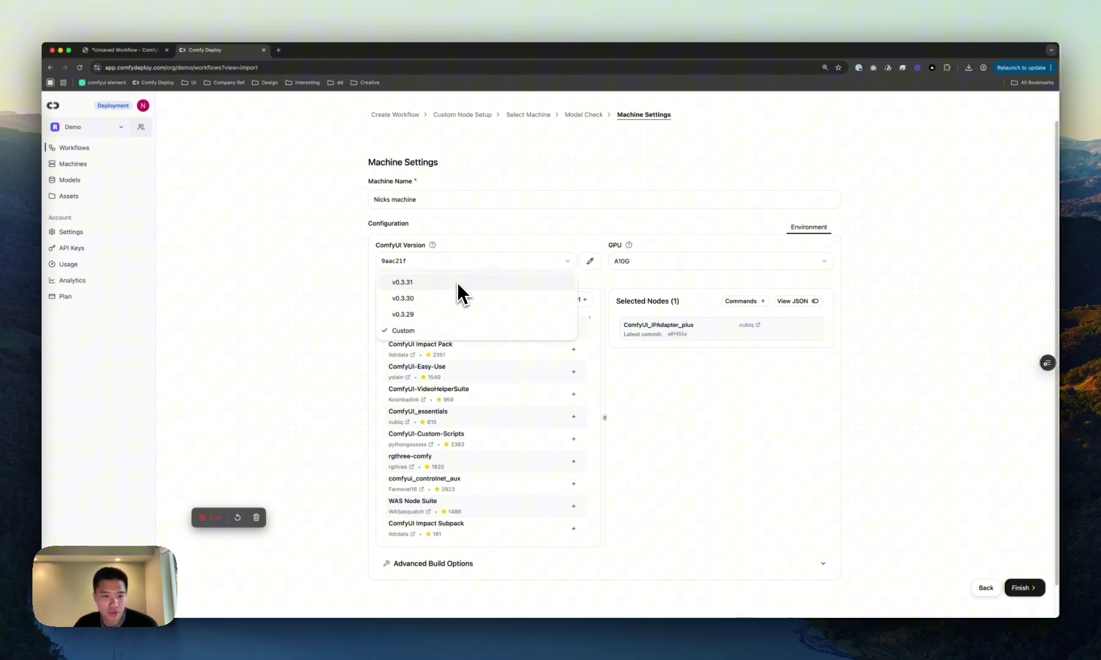
click(587, 268)
click(589, 261)
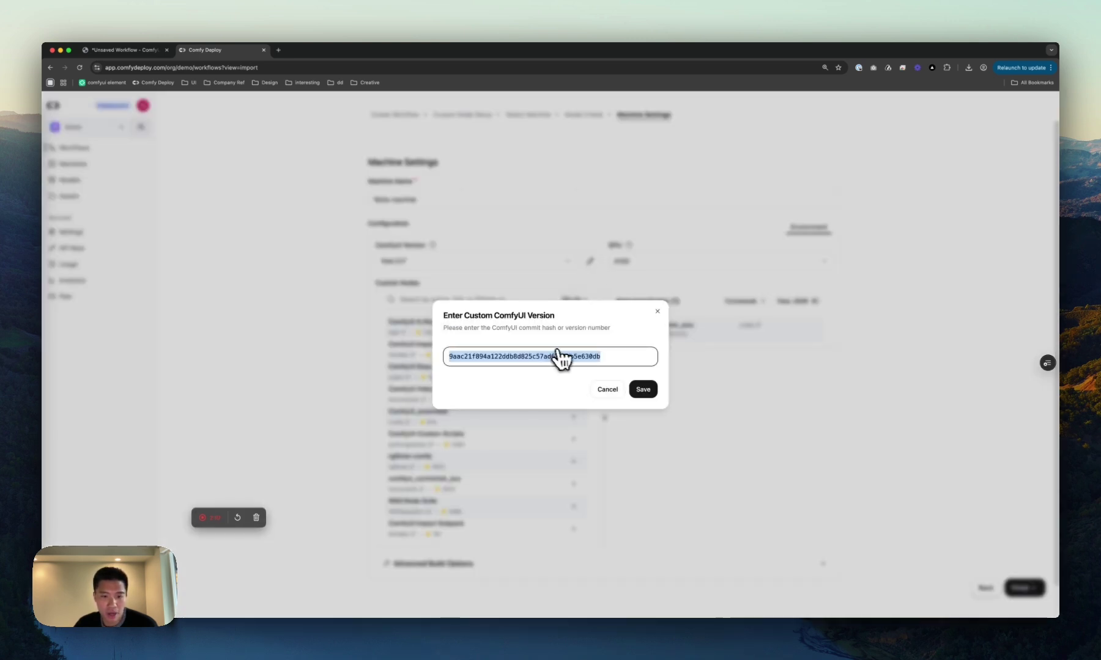
click(352, 383)
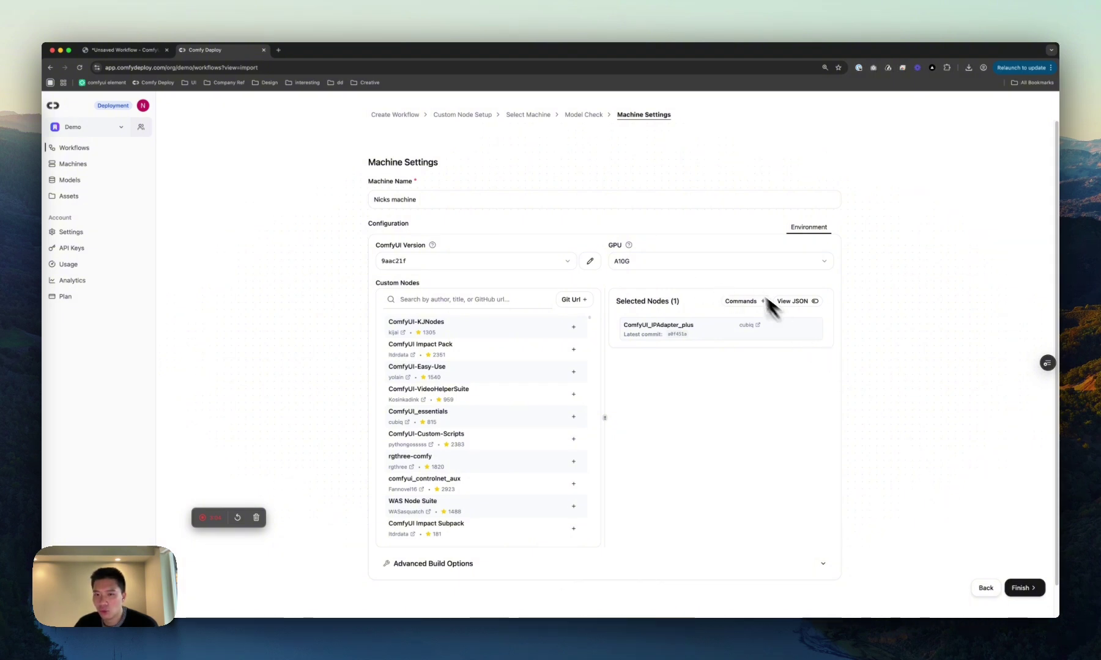
click(735, 264)
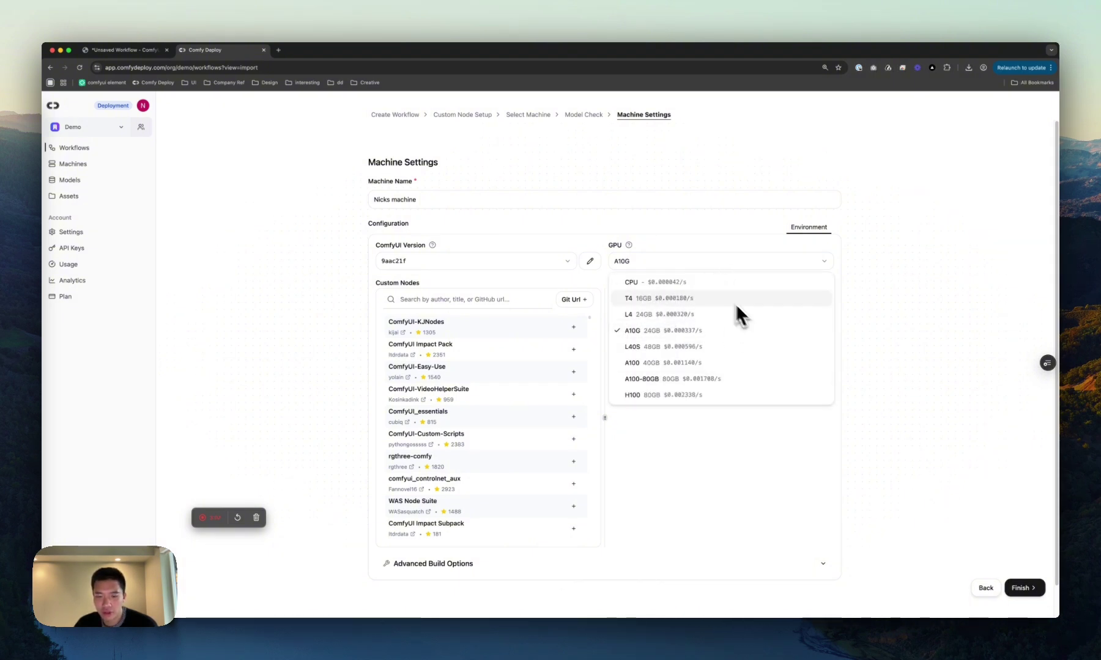
click(711, 265)
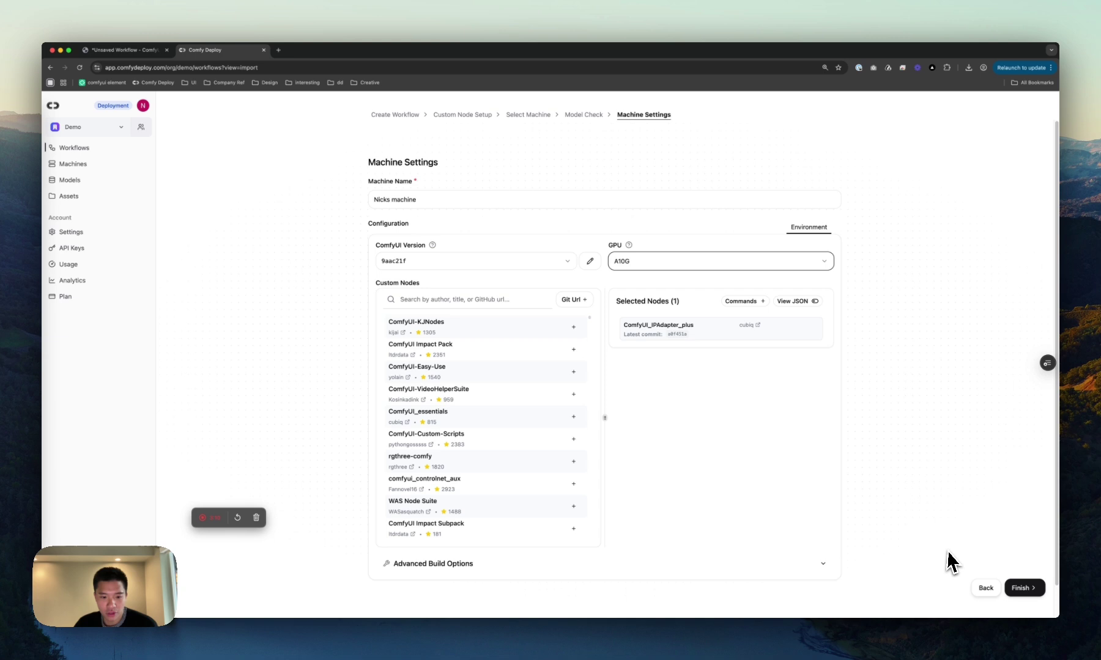
Finish creating the machine and view its Environment history showing the A10G machine Ready
click(1032, 589)
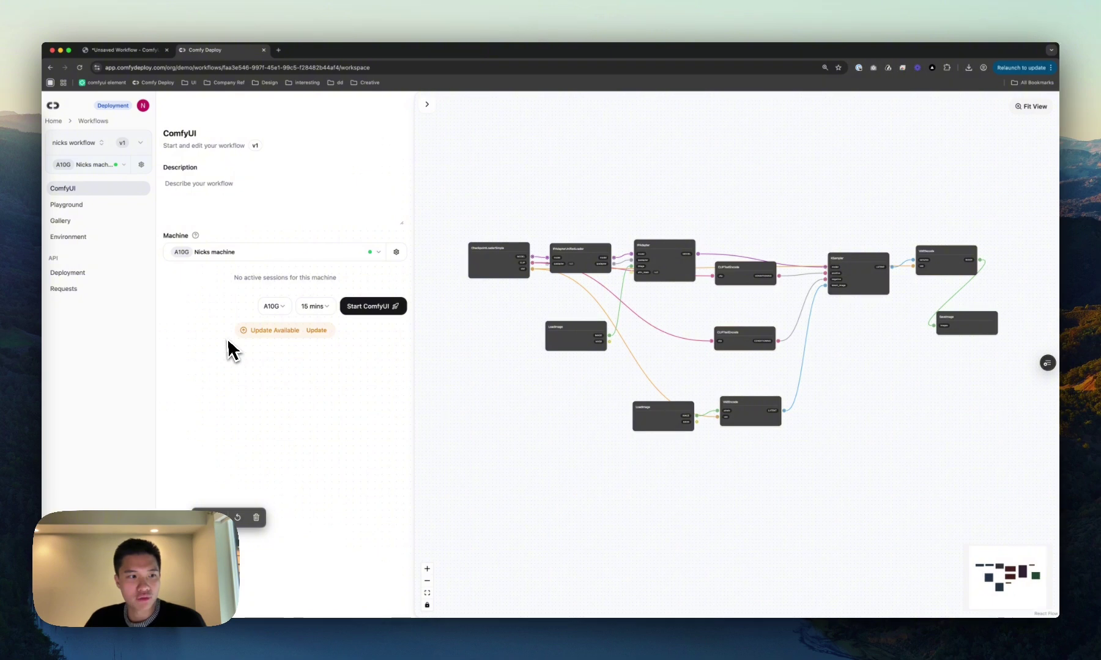
click(114, 241)
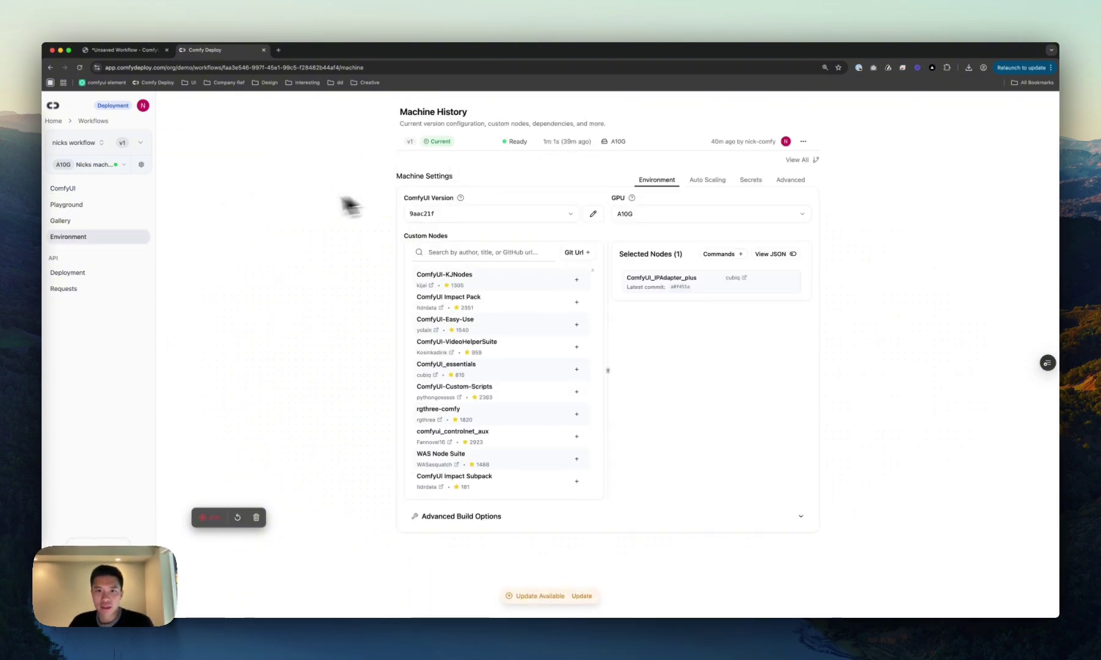
Start a ComfyUI session on an A100 GPU from the workflow's ComfyUI page
click(92, 191)
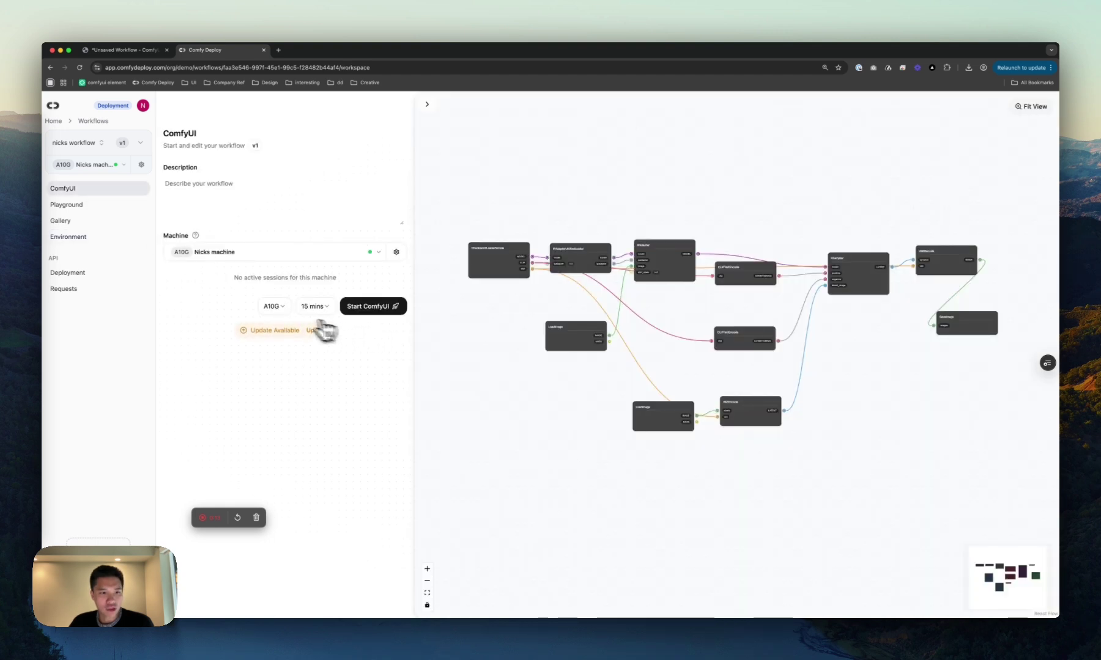
click(273, 306)
click(326, 412)
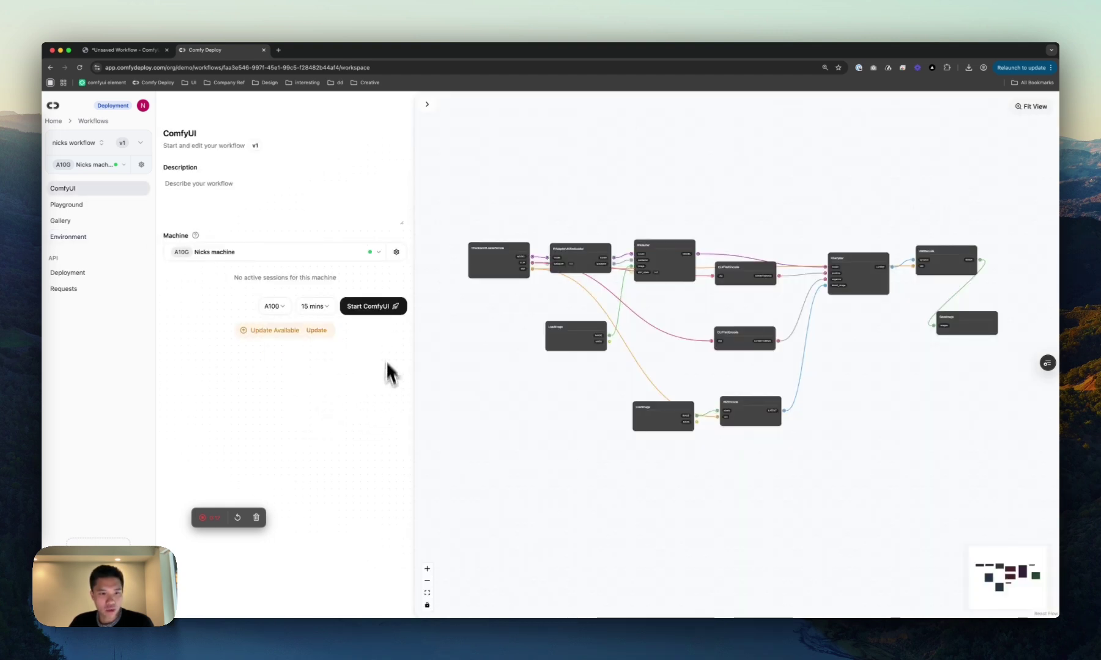
click(381, 308)
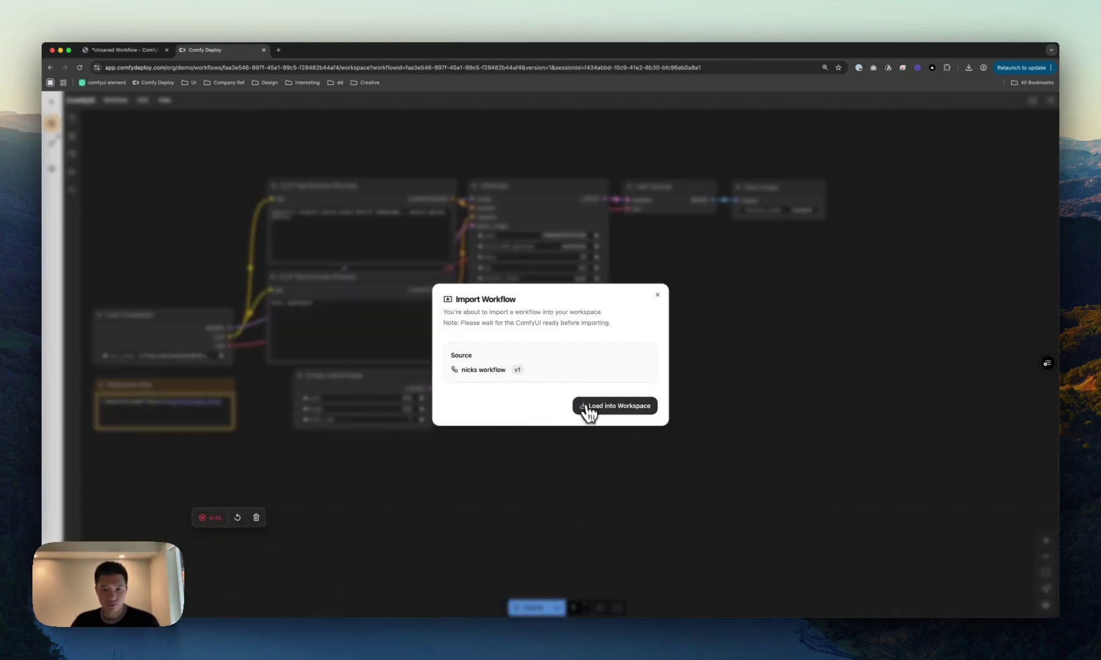
Queue the workflow, dismiss the validation error, and set the checkpoint to dreamshaper_8.safetensors
click(588, 410)
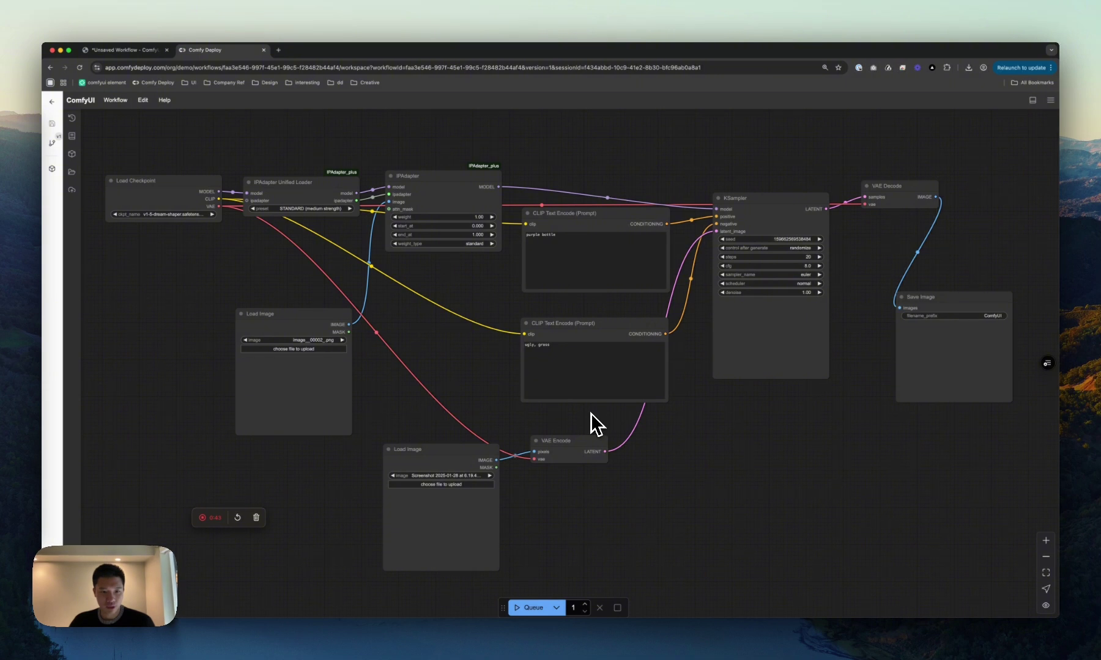
scroll(474, 405, down, 2)
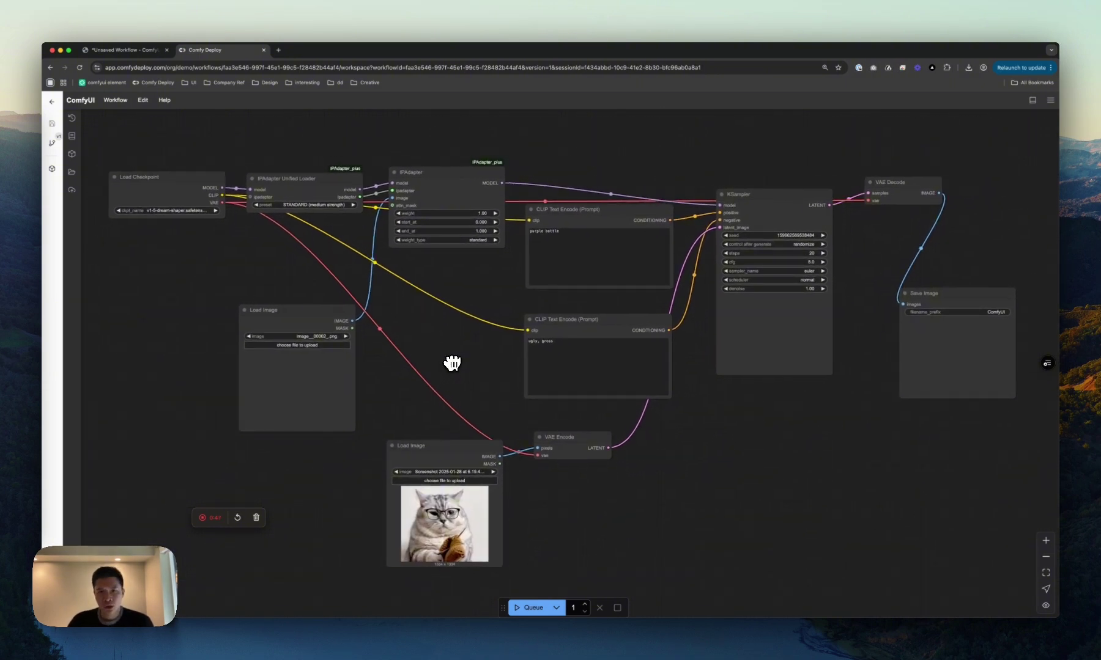
click(533, 608)
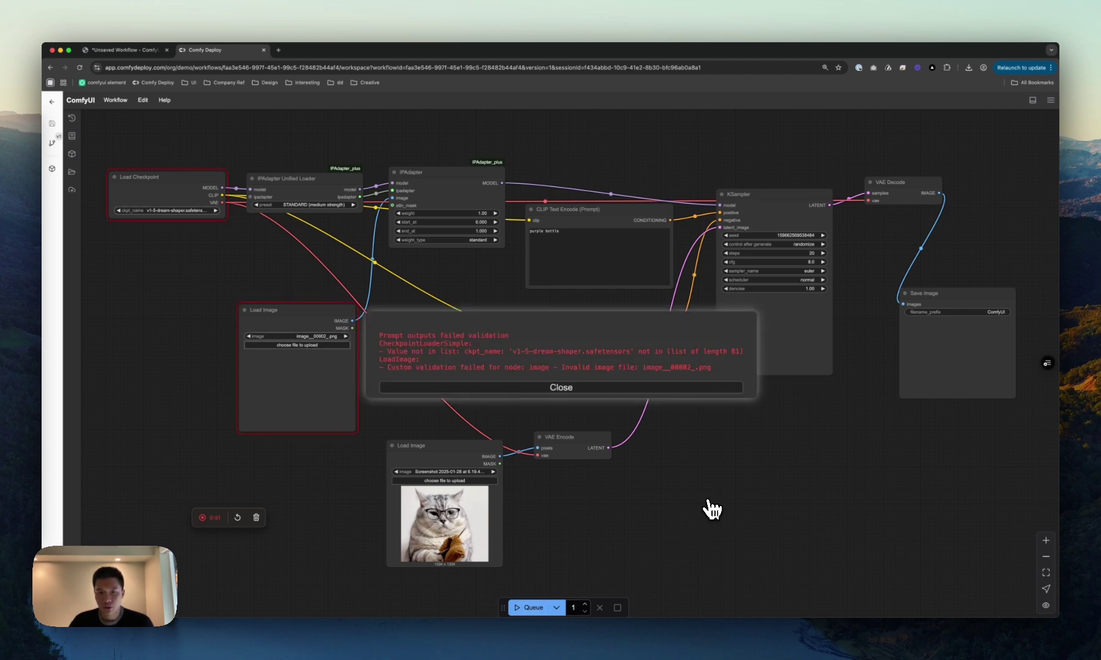
click(533, 392)
click(195, 212)
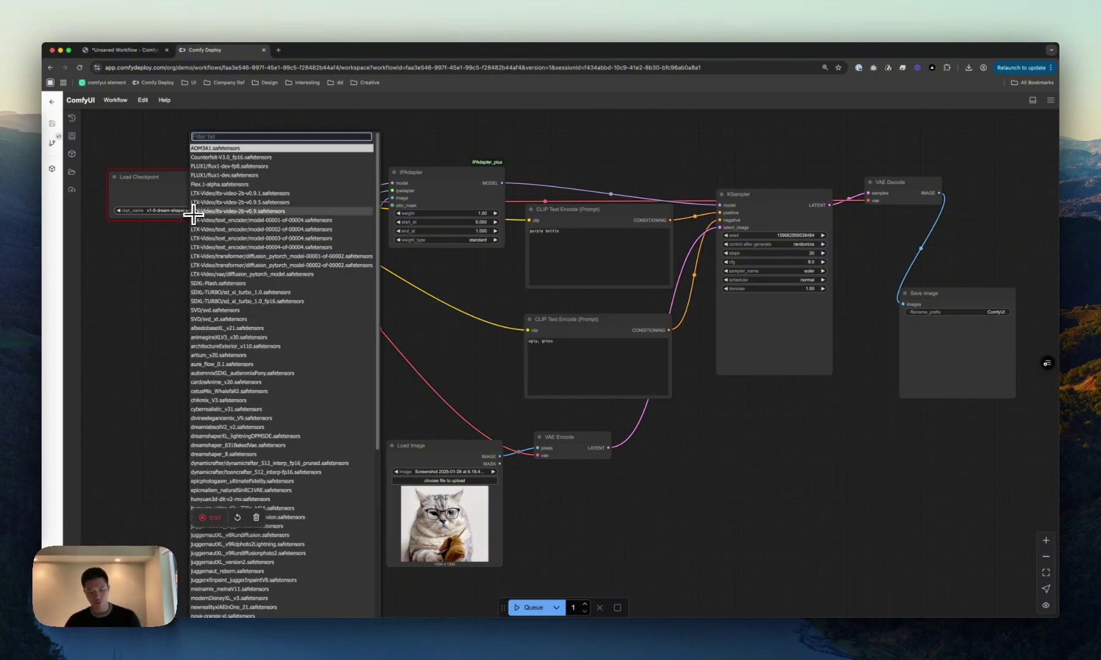
text(dream)
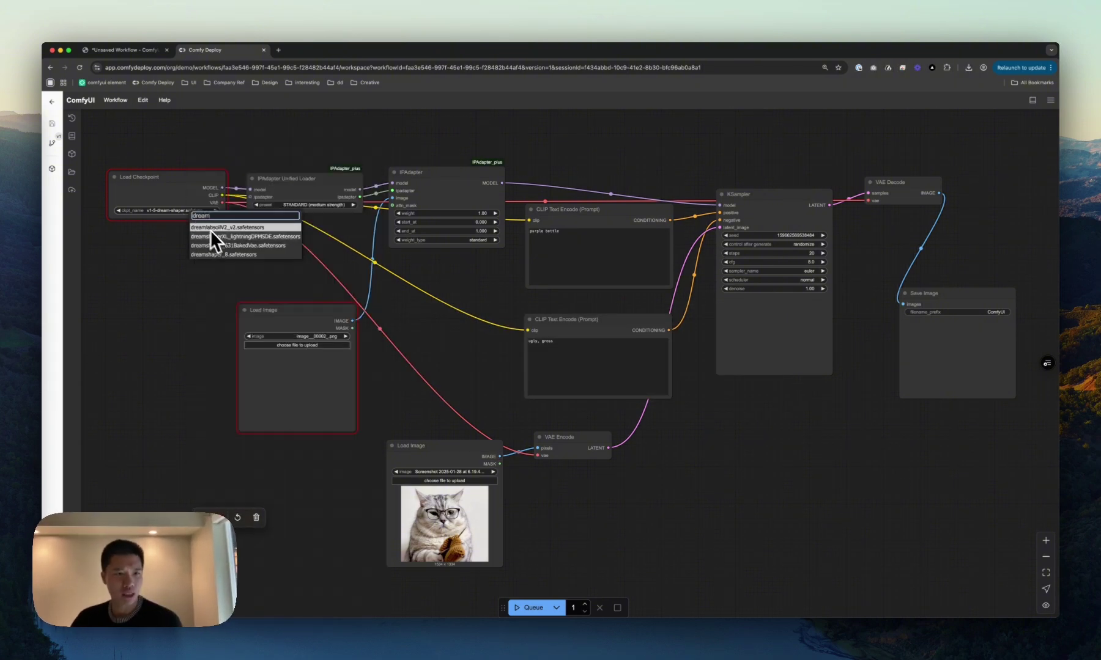
click(242, 263)
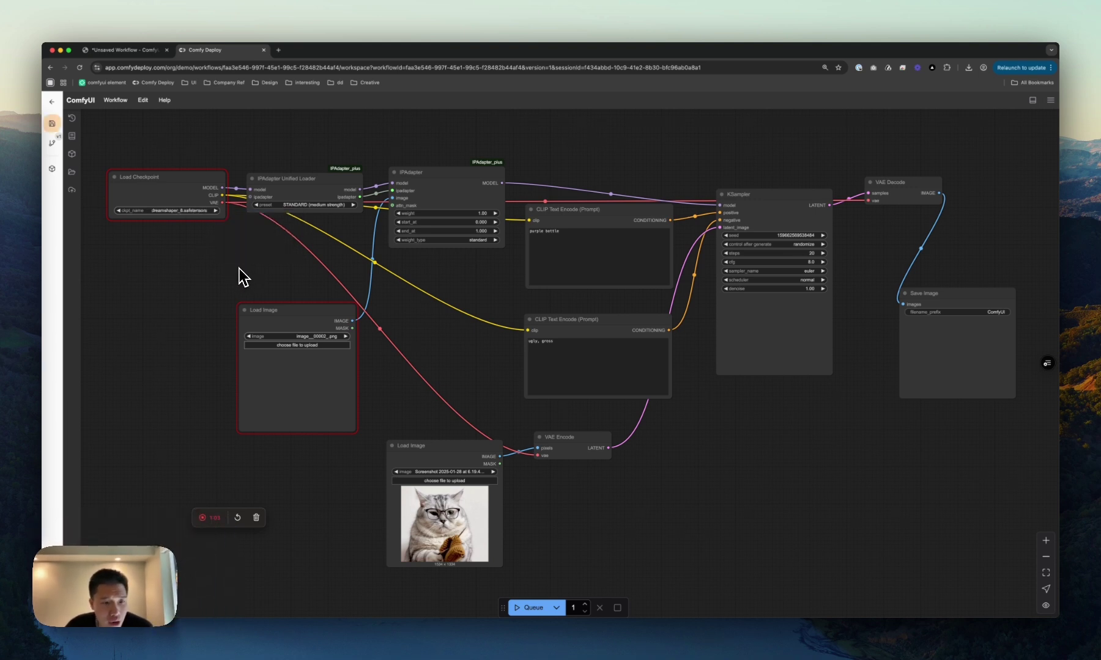
Set the upper Load Image node to the portrait images (1).jpeg
mouse_move(293, 315)
mouse_down()
mouse_move(261, 320)
mouse_move(284, 317)
mouse_up()
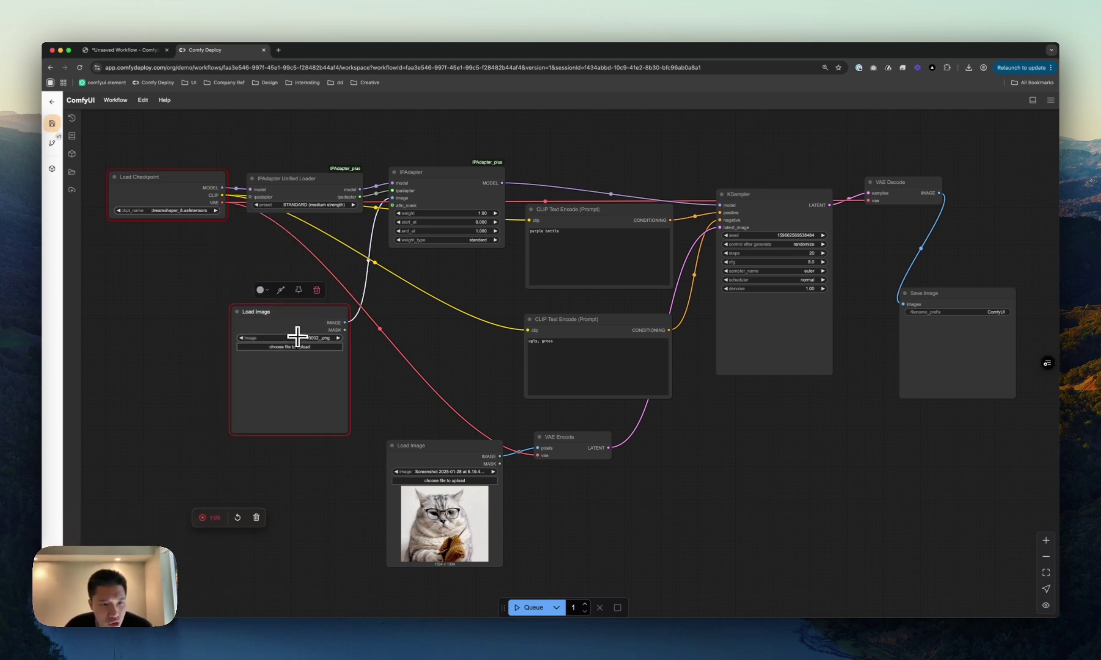
click(299, 339)
click(315, 340)
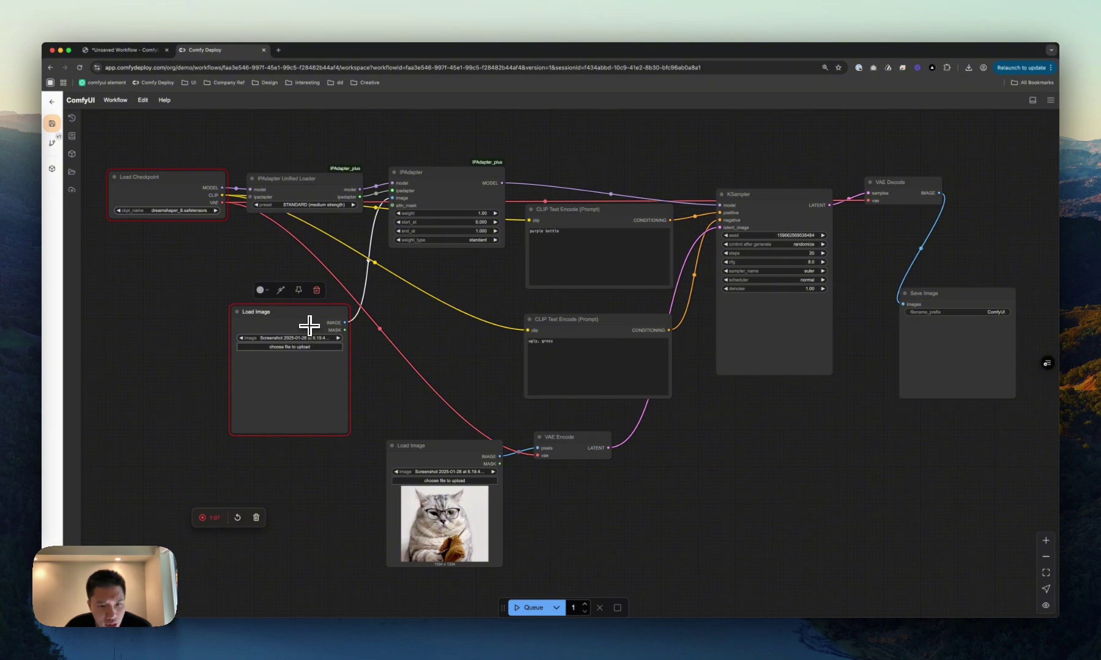
click(309, 338)
click(313, 347)
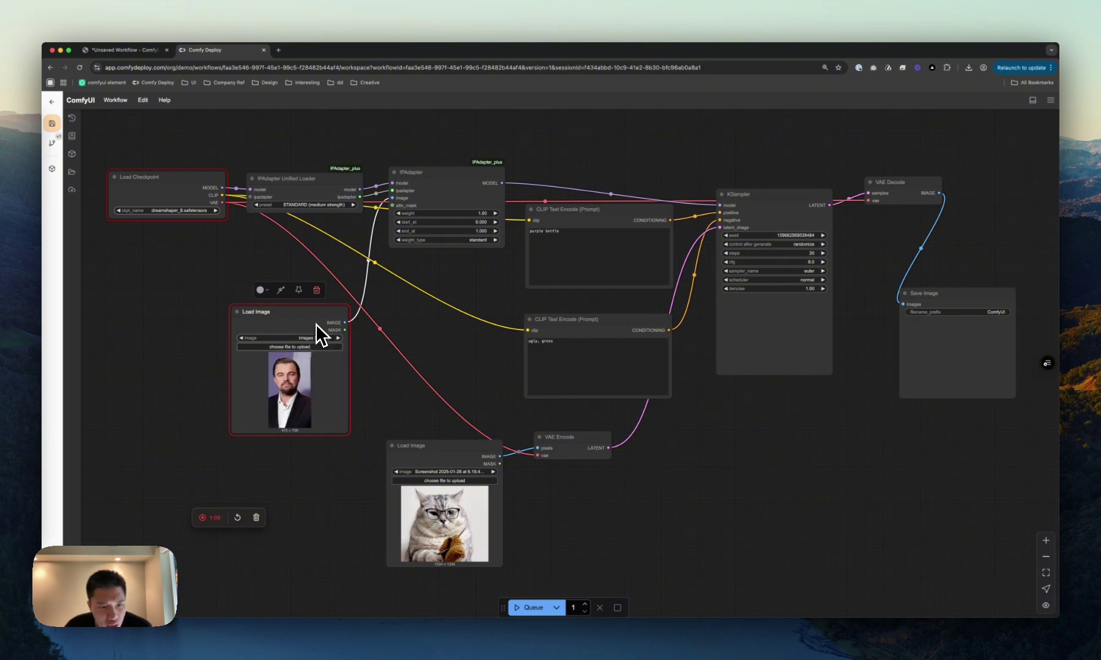
click(272, 462)
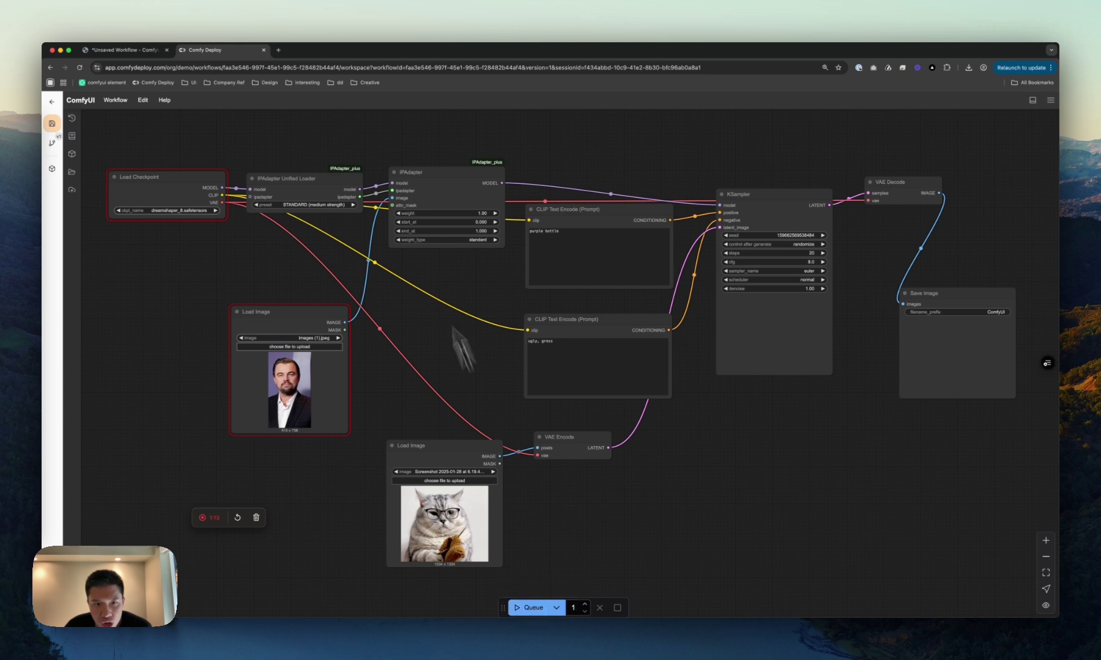
Set the IPAdapter preset to LIGHT - SD1.5 only and queue the workflow again
click(306, 205)
click(346, 224)
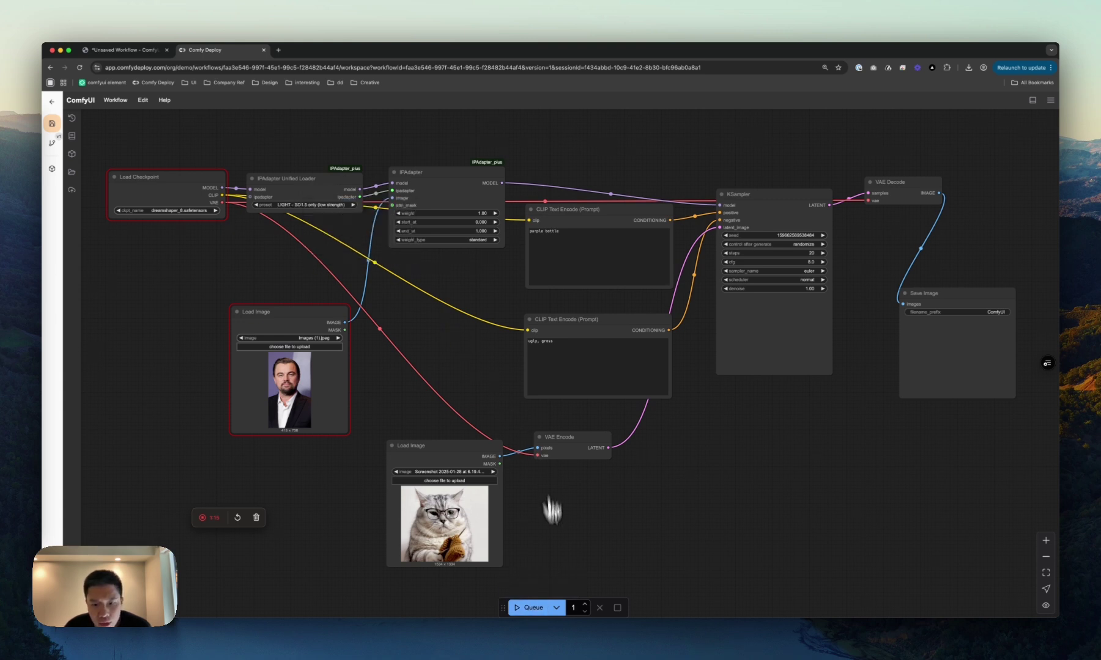
click(543, 609)
Watch the run in the Logs panel, then pan the graph to review the purple bottle output
scroll(664, 536, right, 2)
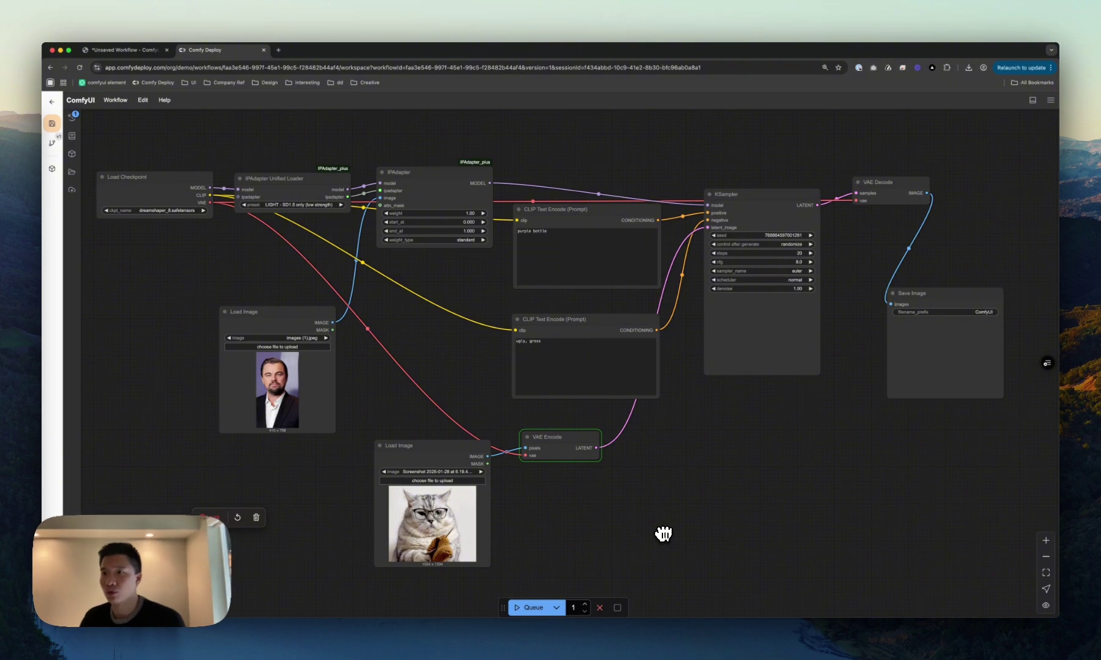
click(1034, 104)
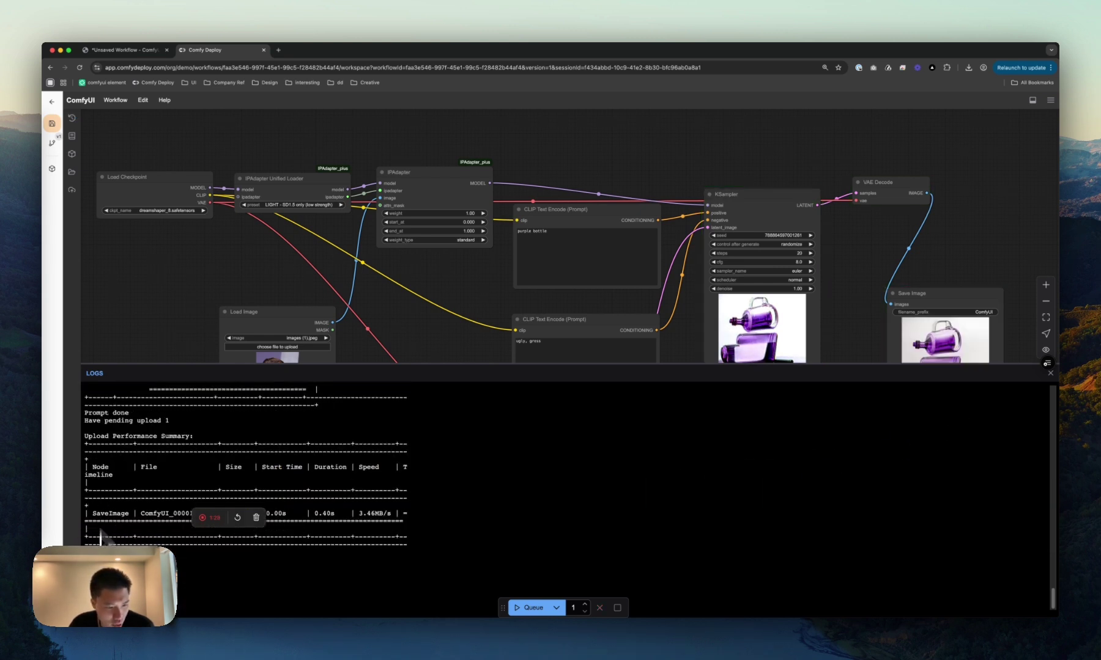
click(1051, 373)
scroll(850, 428, right, 3)
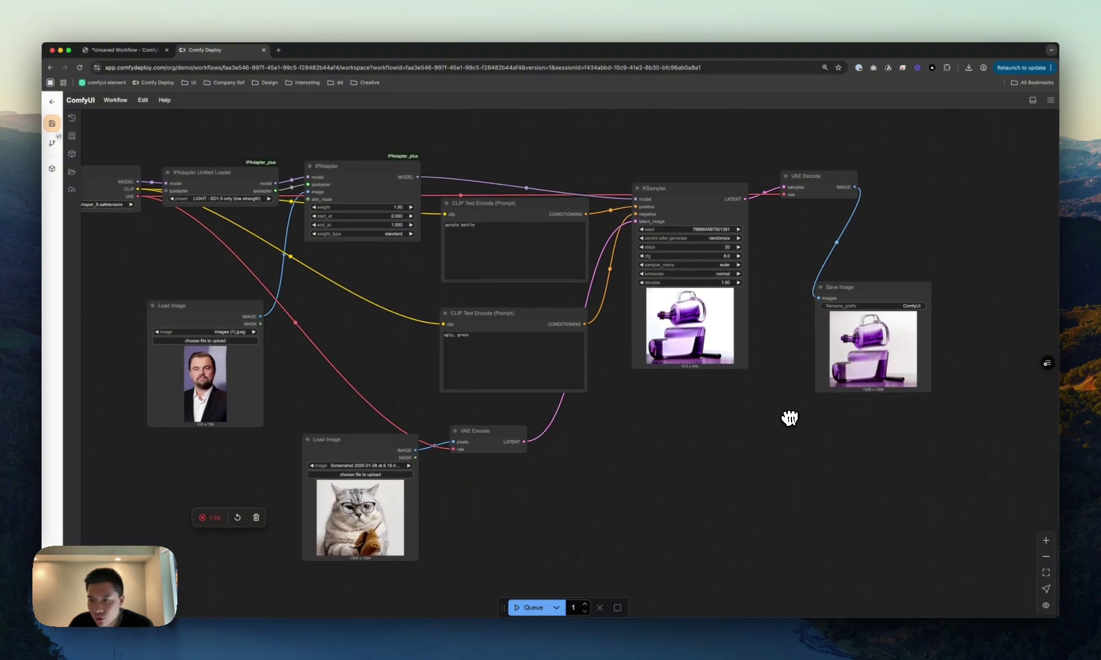
scroll(793, 413, up, 4)
scroll(776, 411, down, 5)
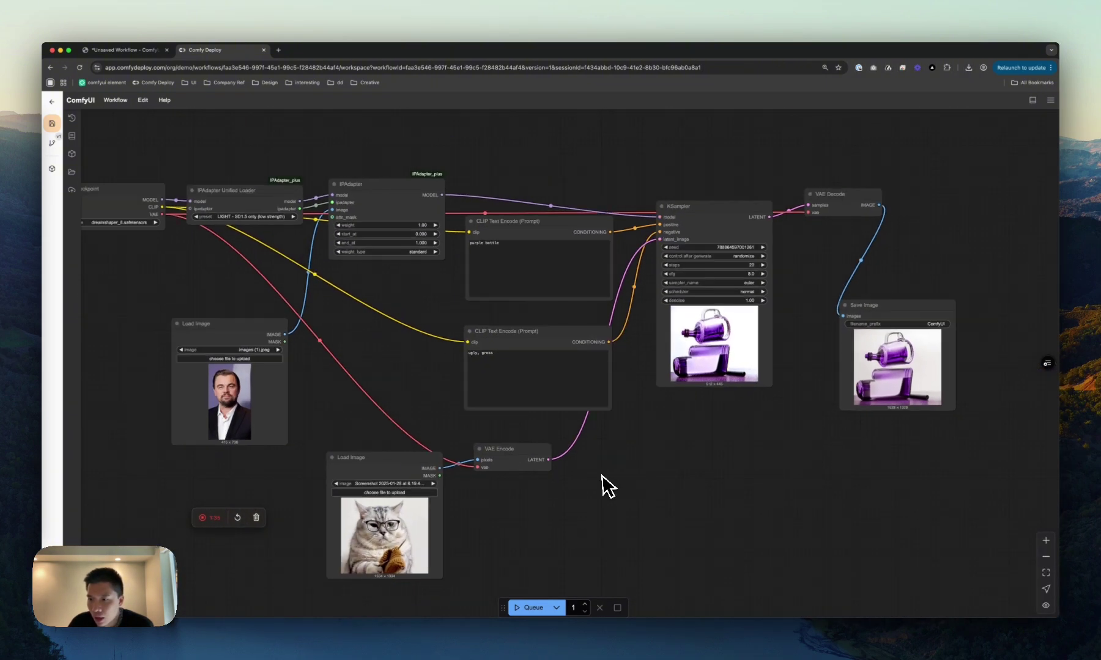
drag(604, 484, 671, 485)
scroll(612, 465, down, 1)
click(605, 457)
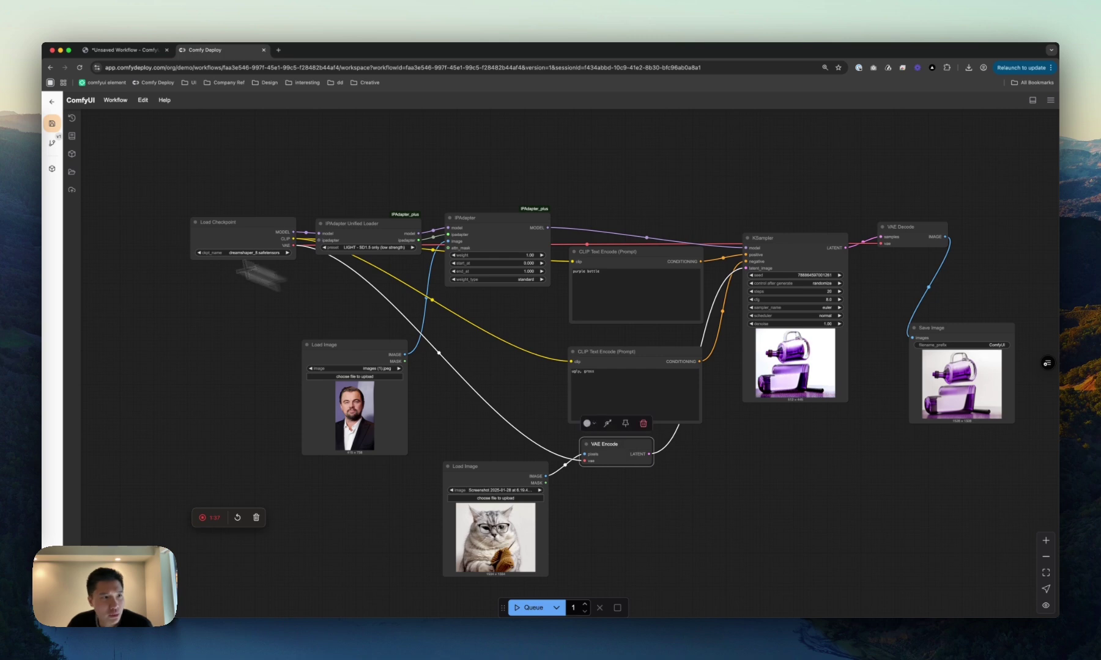
Commit the checkpoint and preset changes as version v2 with the comment 'working', then check the versions list
click(52, 143)
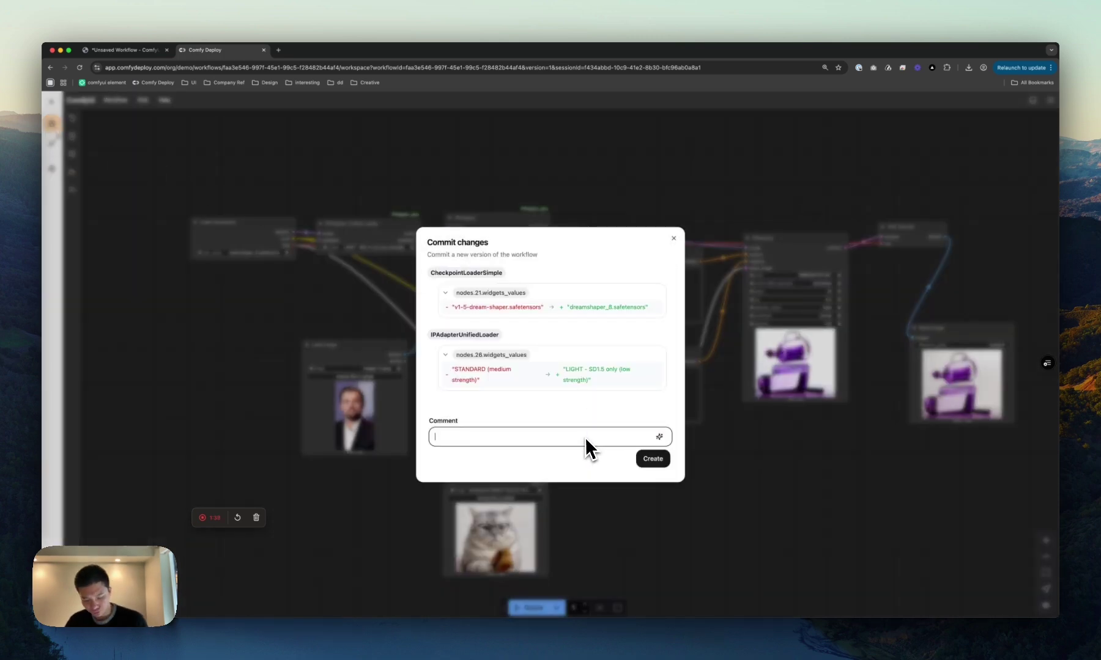
text(working)
key(Return)
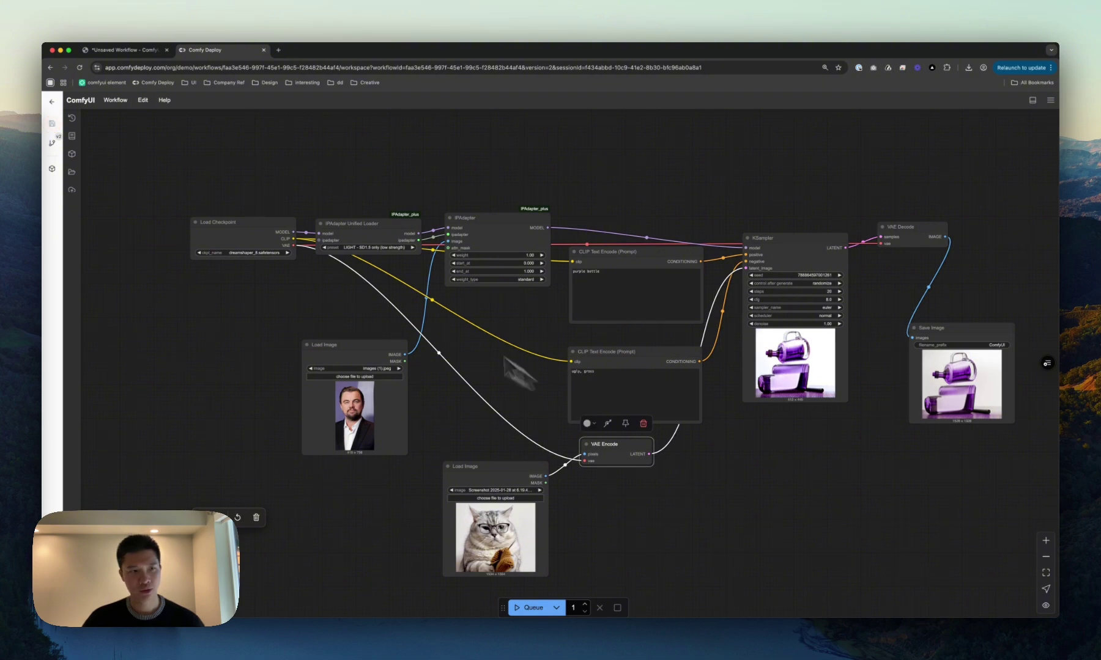
click(52, 143)
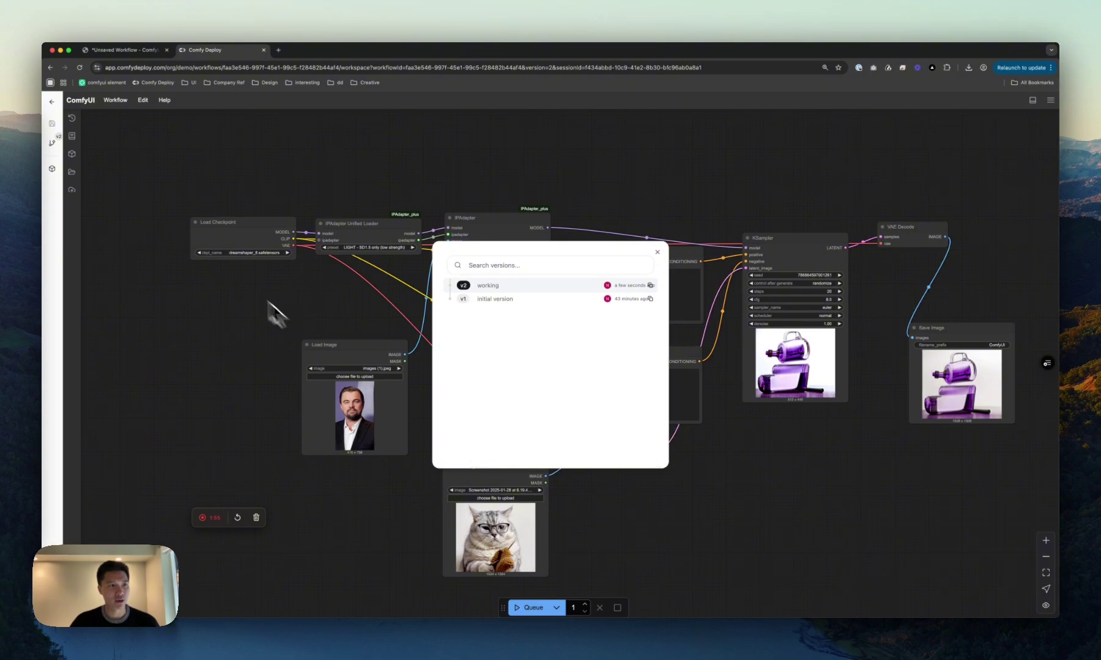
click(58, 112)
Go to the workflow's Requests list and open the failed request's details
click(53, 103)
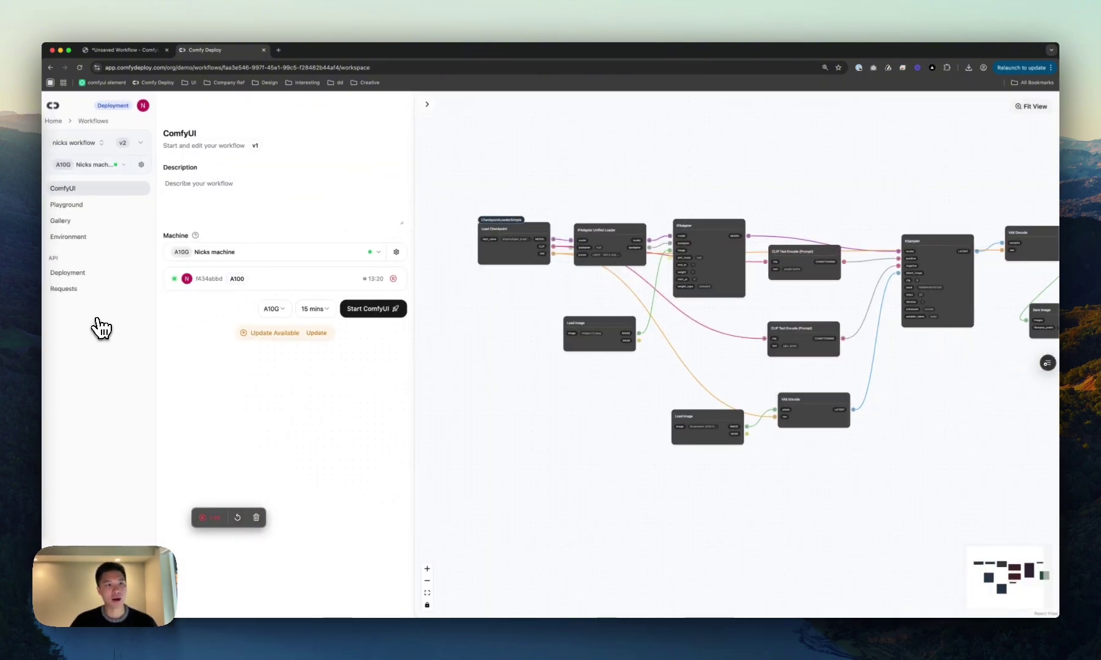
click(118, 296)
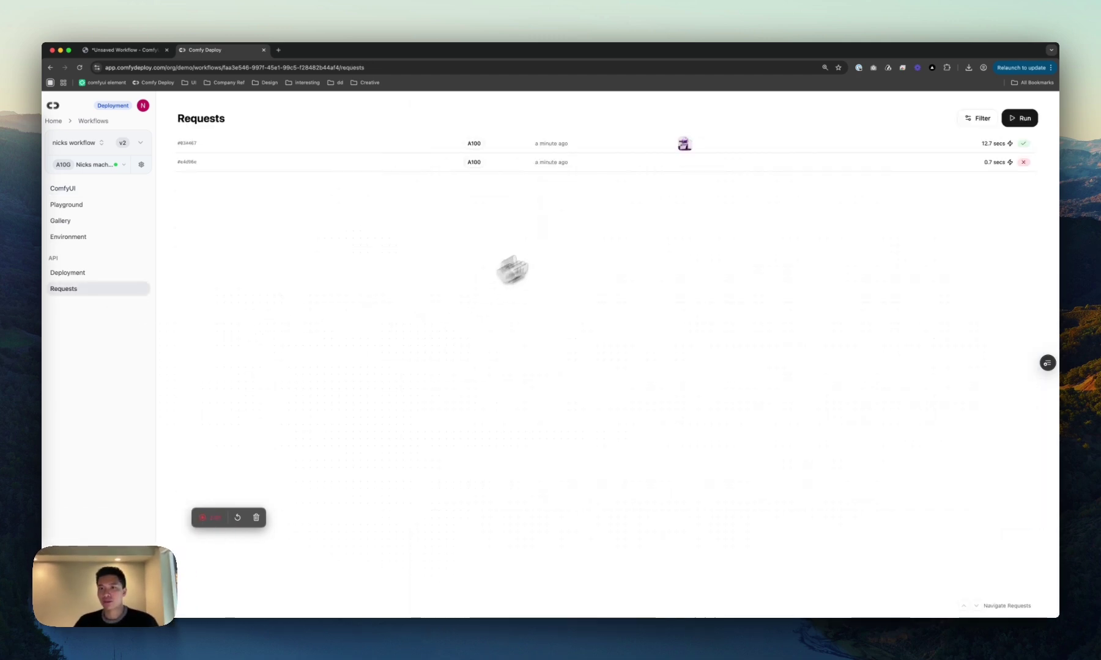
click(589, 170)
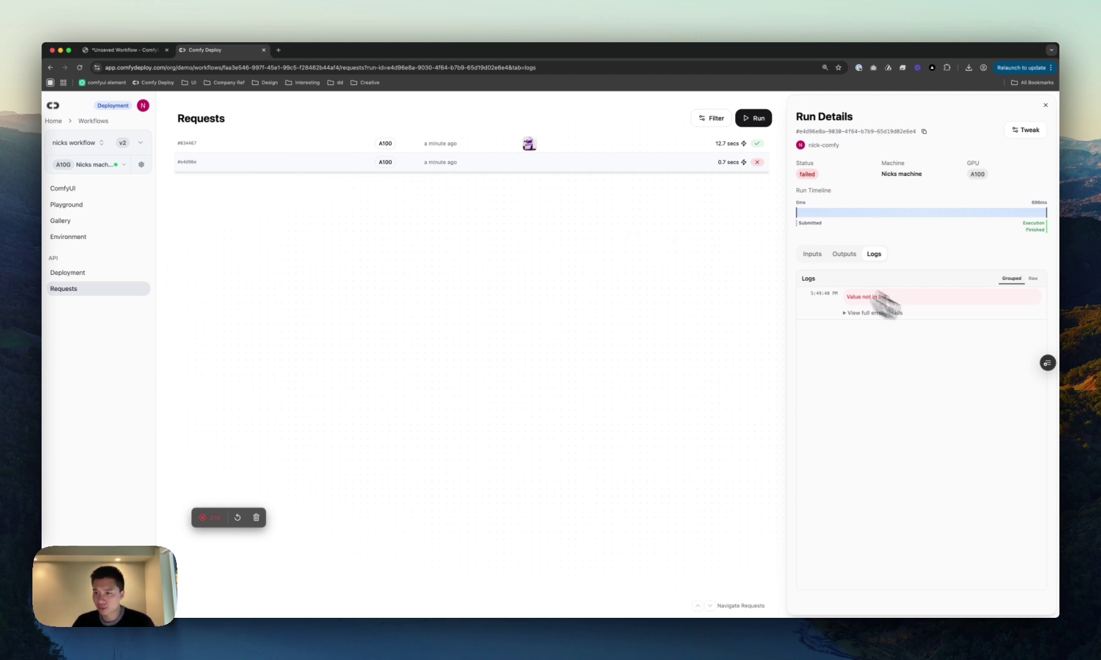
Read the failed run's full validation error details in both grouped and raw log views
click(851, 315)
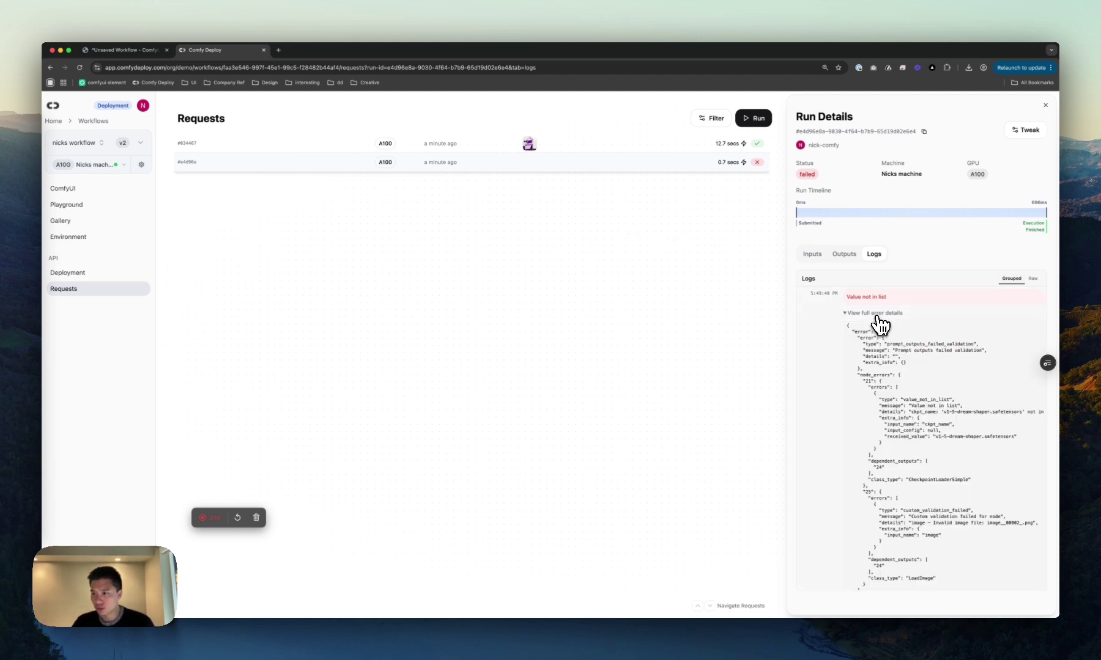
click(1032, 281)
click(1009, 281)
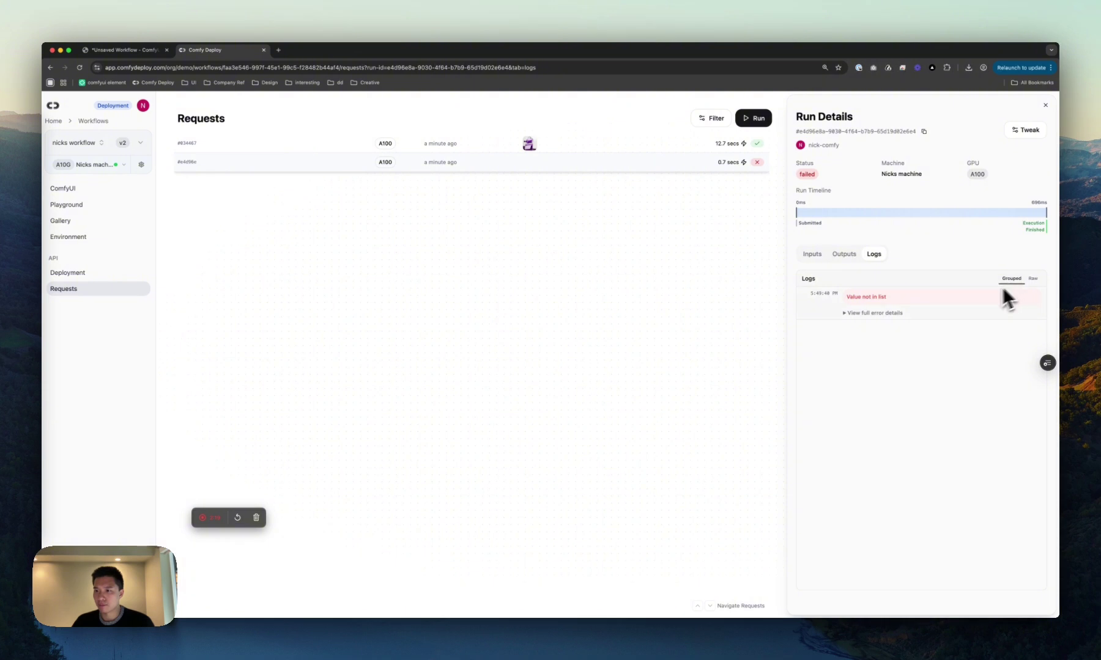
click(867, 314)
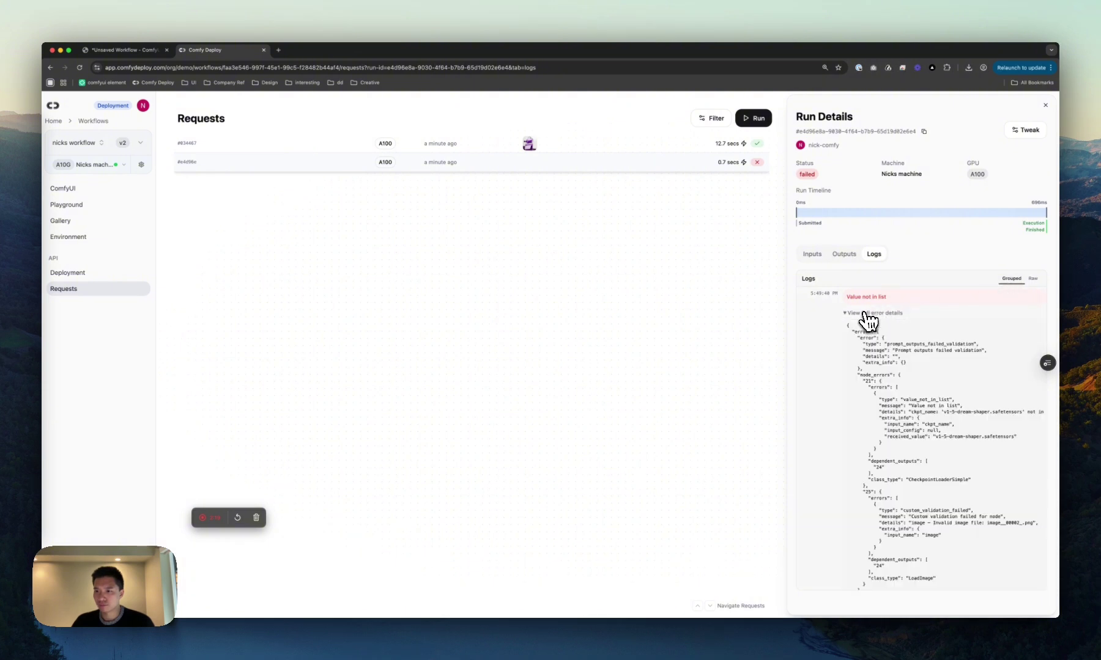
click(1033, 280)
click(1012, 282)
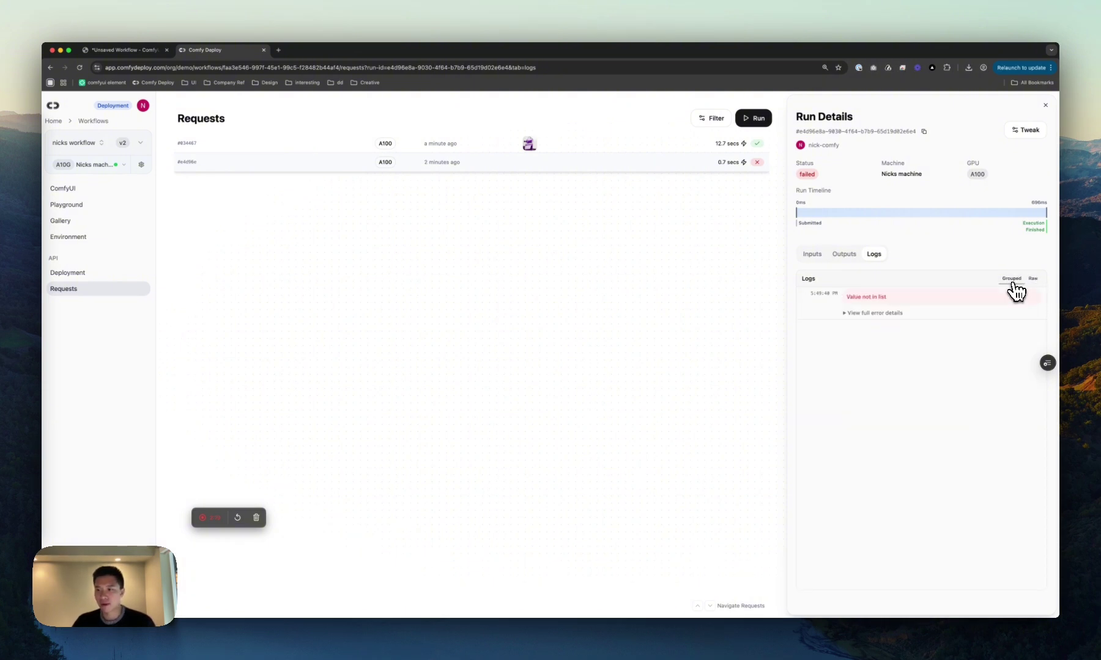
click(871, 314)
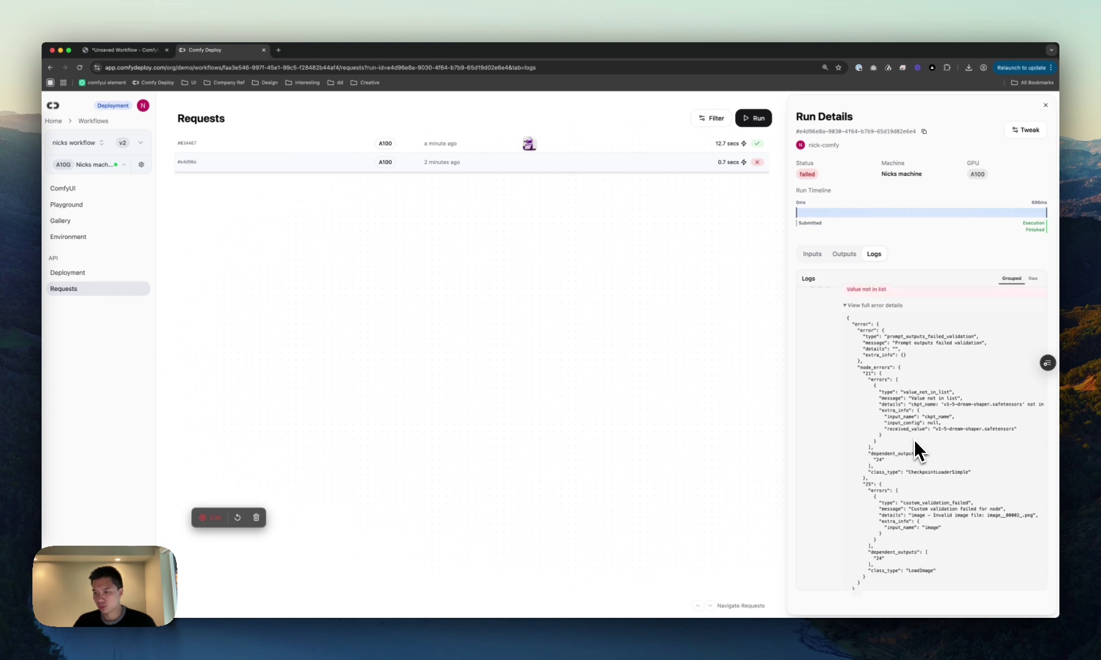
scroll(861, 352, down, 2)
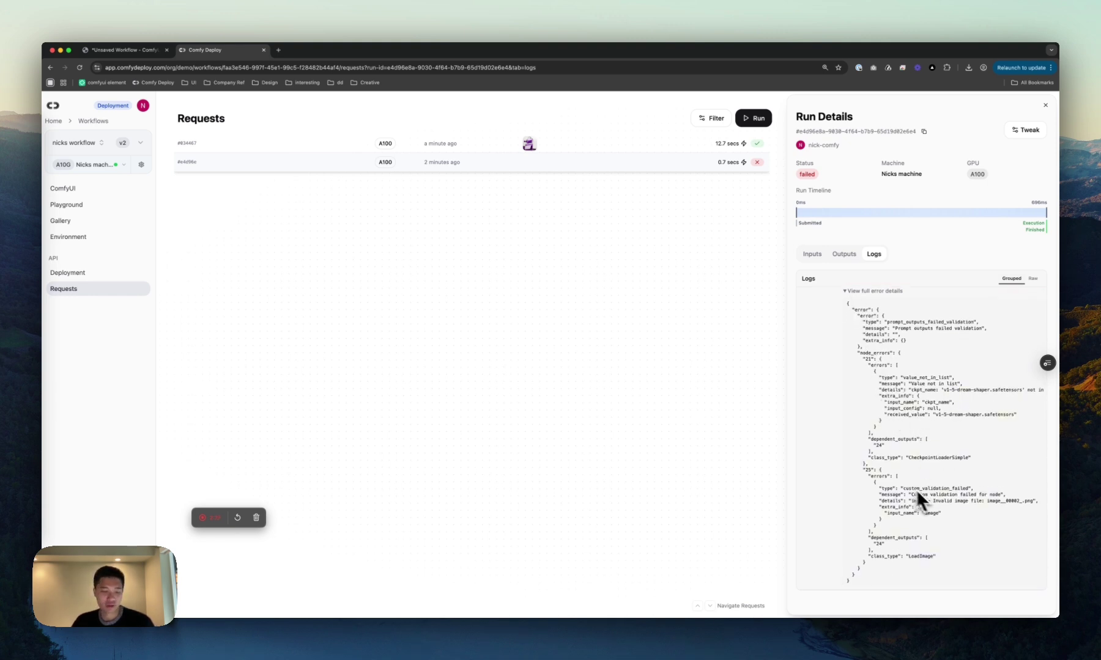
click(853, 293)
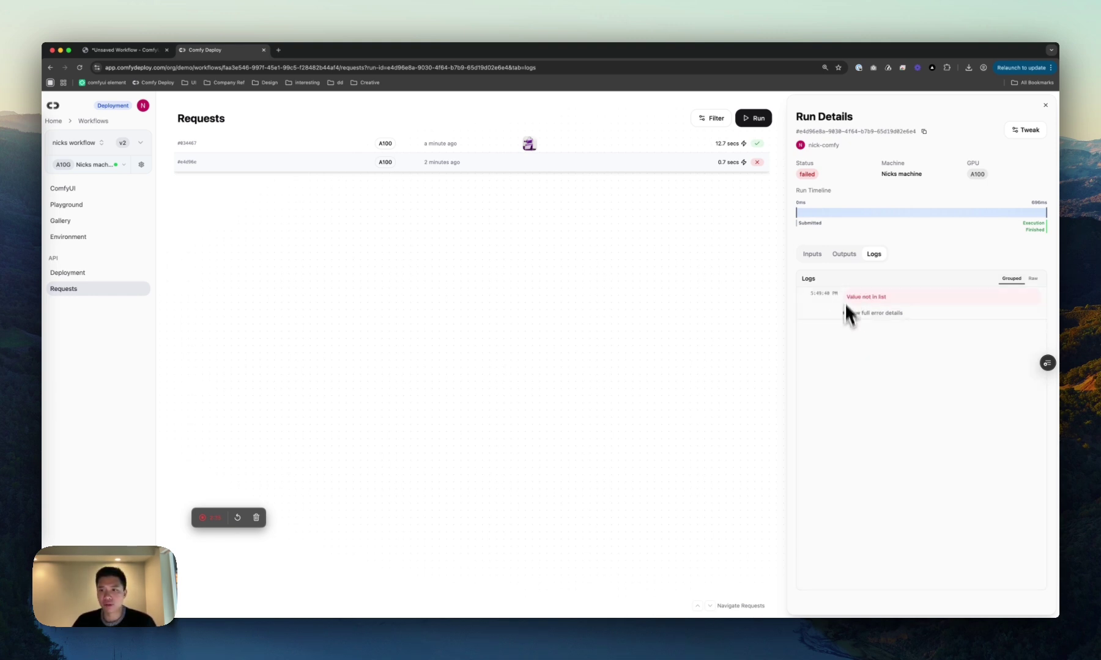
Check the failed run's outputs, then open the successful run showing the purple bottle output
click(846, 259)
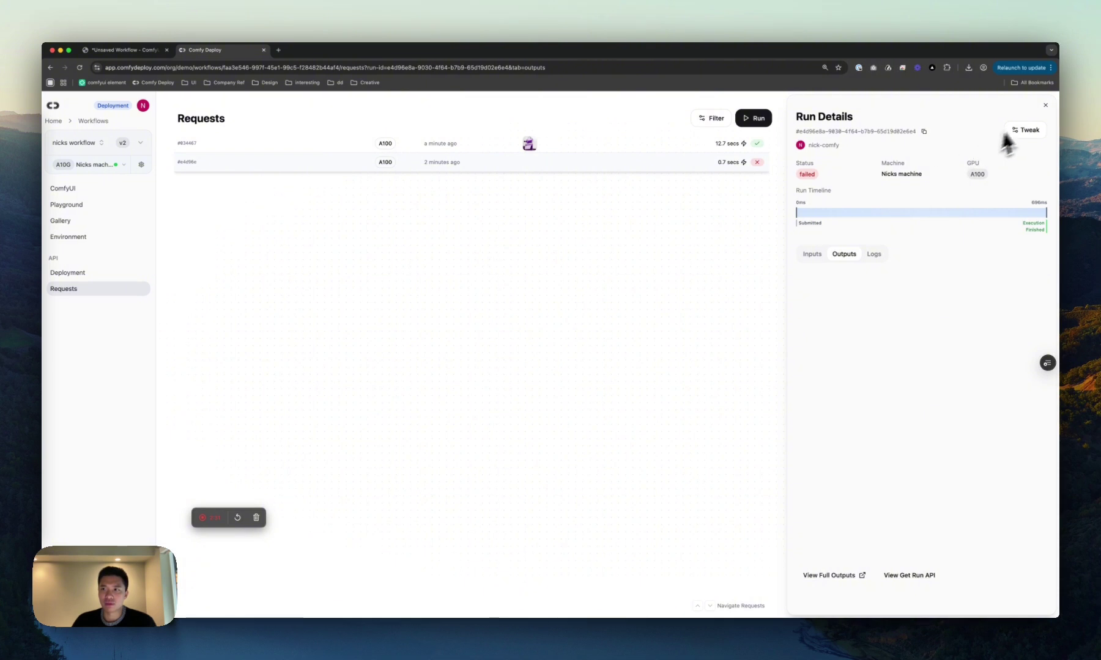
click(1045, 105)
click(608, 147)
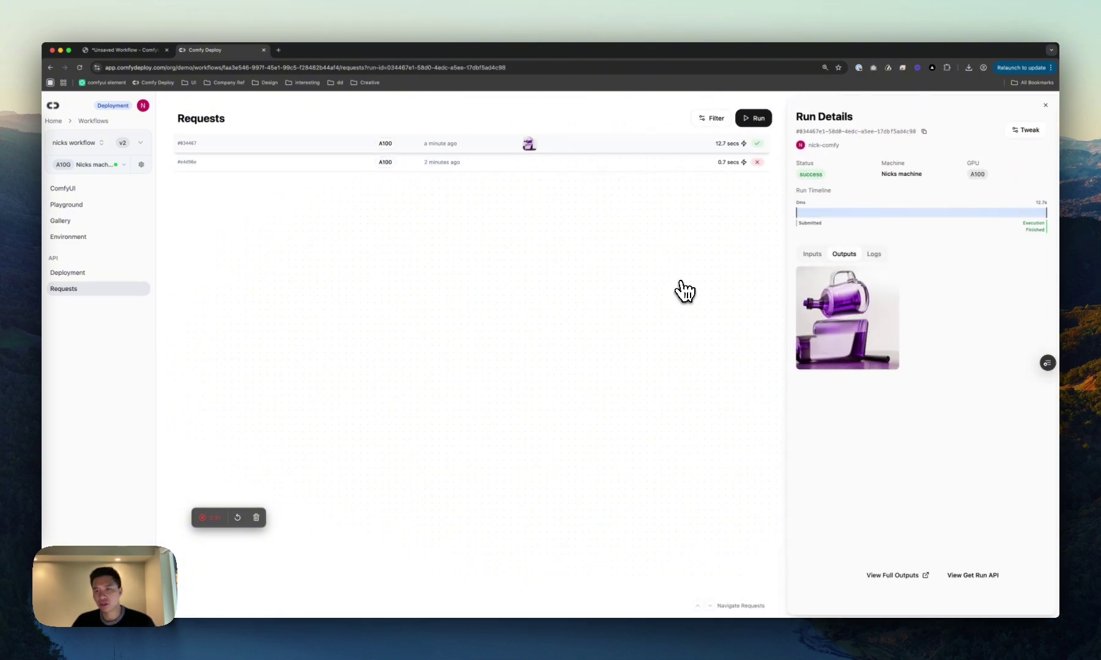
mouse_move(855, 345)
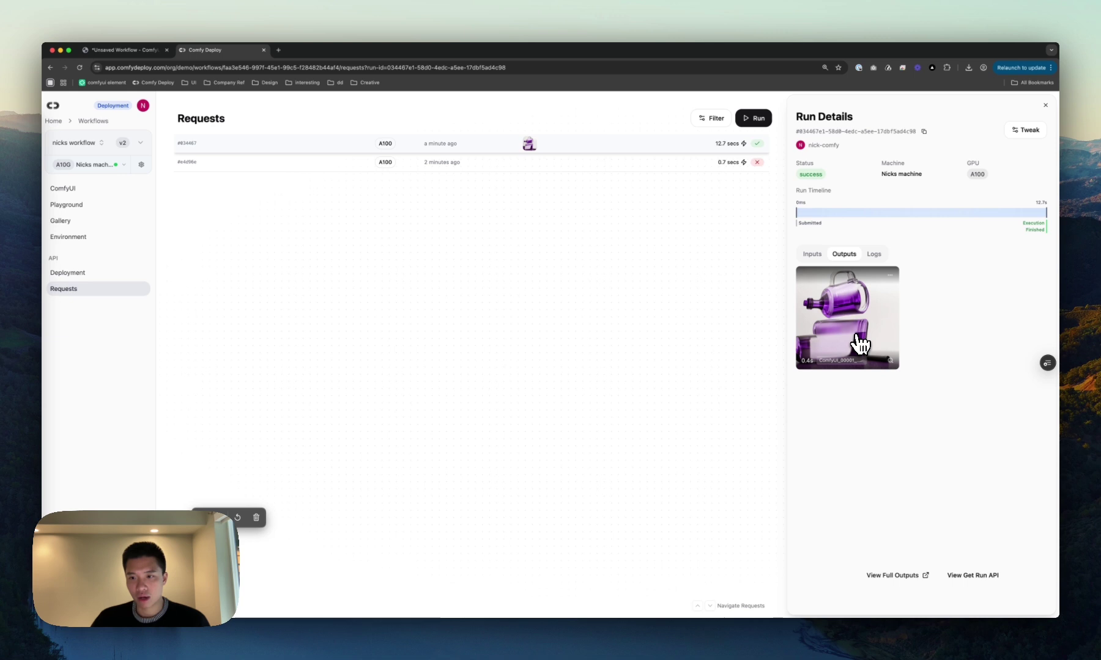
Load the workflow into the running ComfyUI machine session and queue an image generation
click(125, 189)
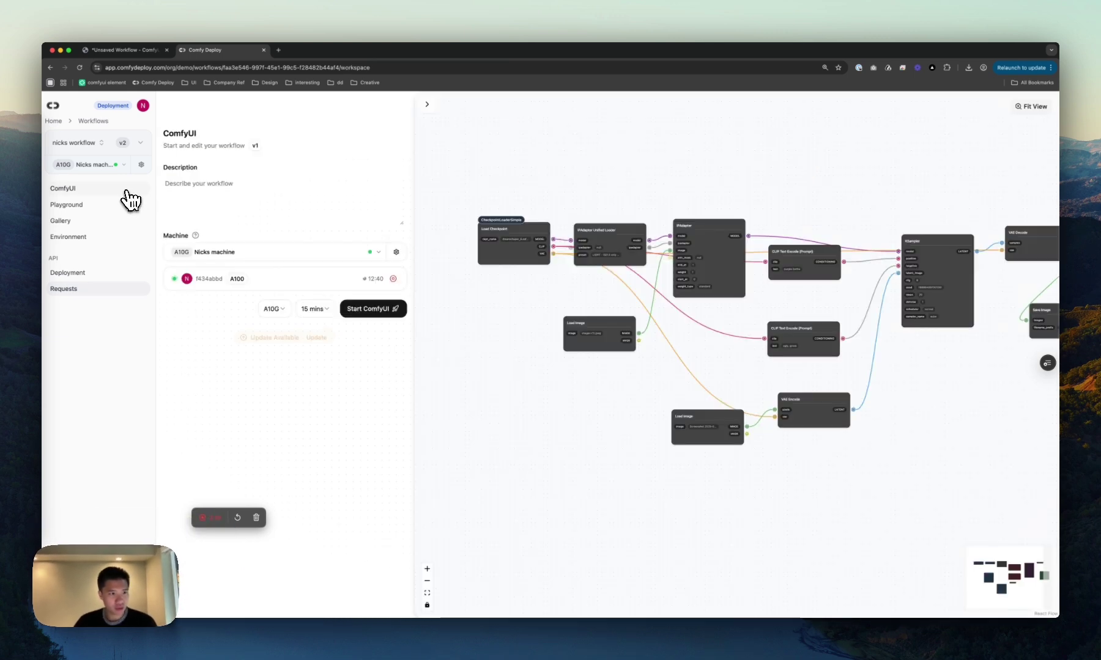
click(291, 279)
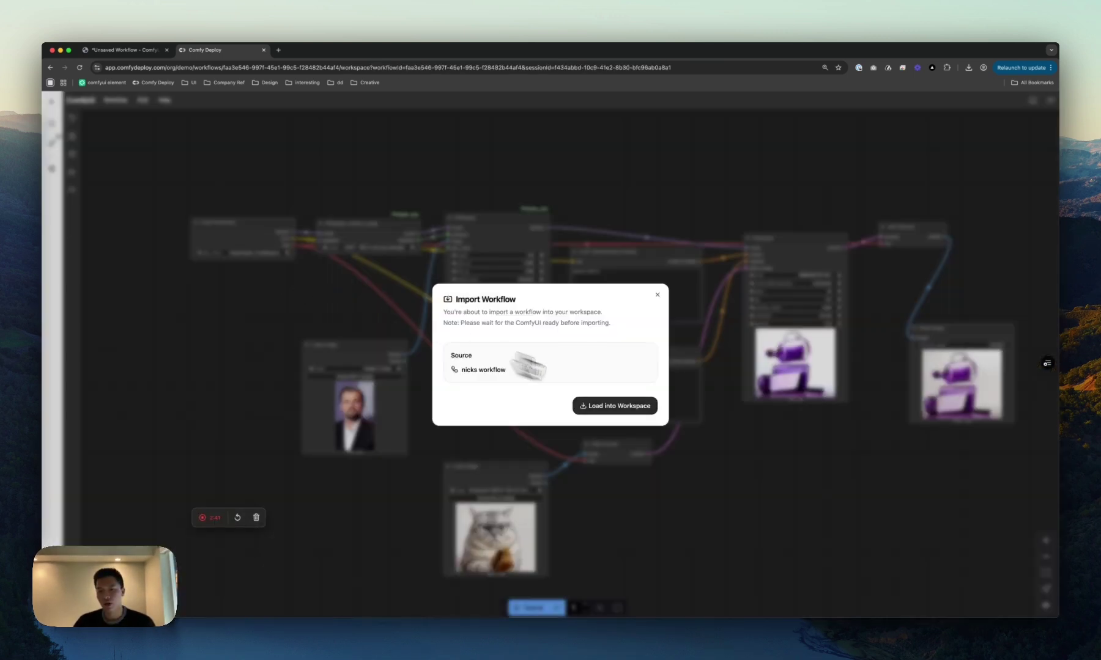
click(642, 406)
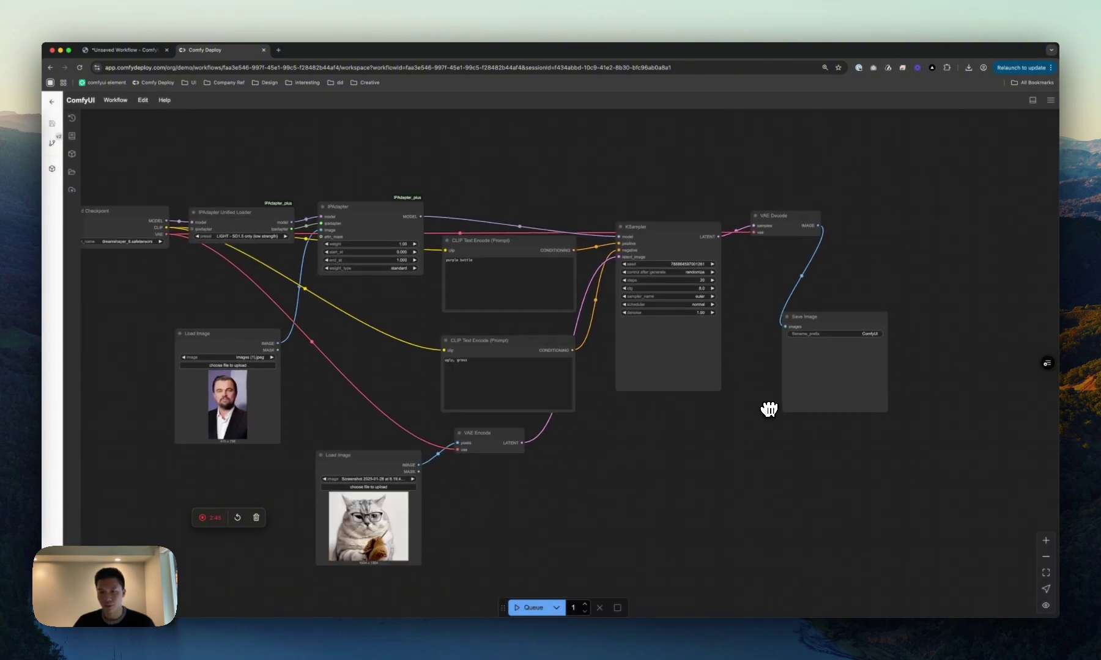
click(520, 609)
Add a Preview Image node wired to VAE Decode's IMAGE output, tidying the Save Image node
scroll(661, 494, right, 1)
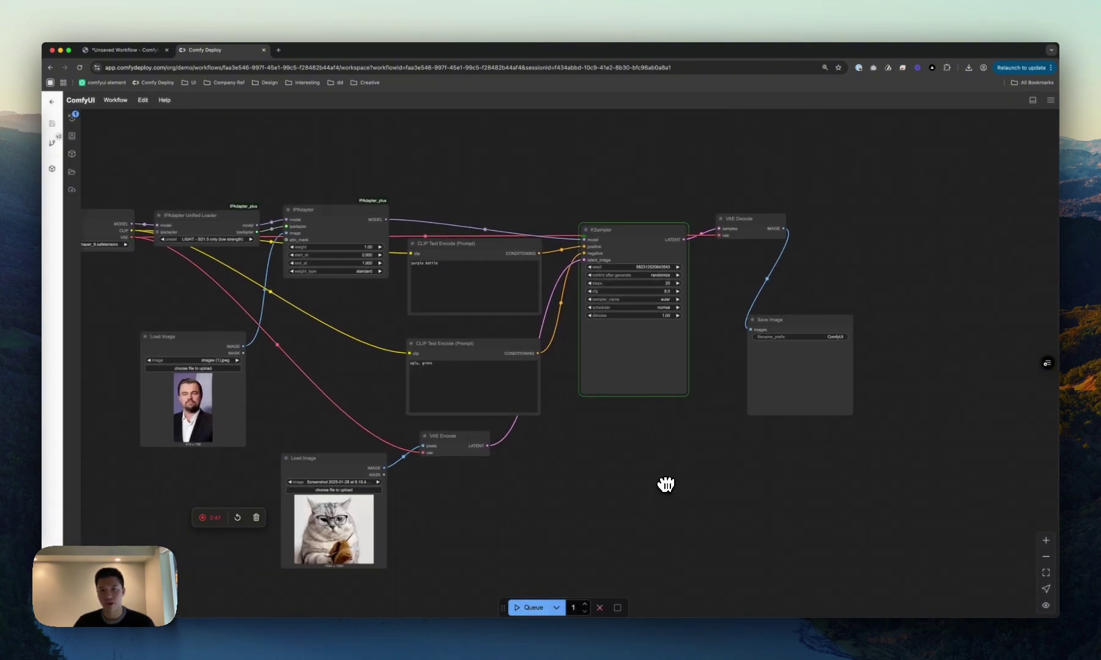
scroll(708, 445, up, 3)
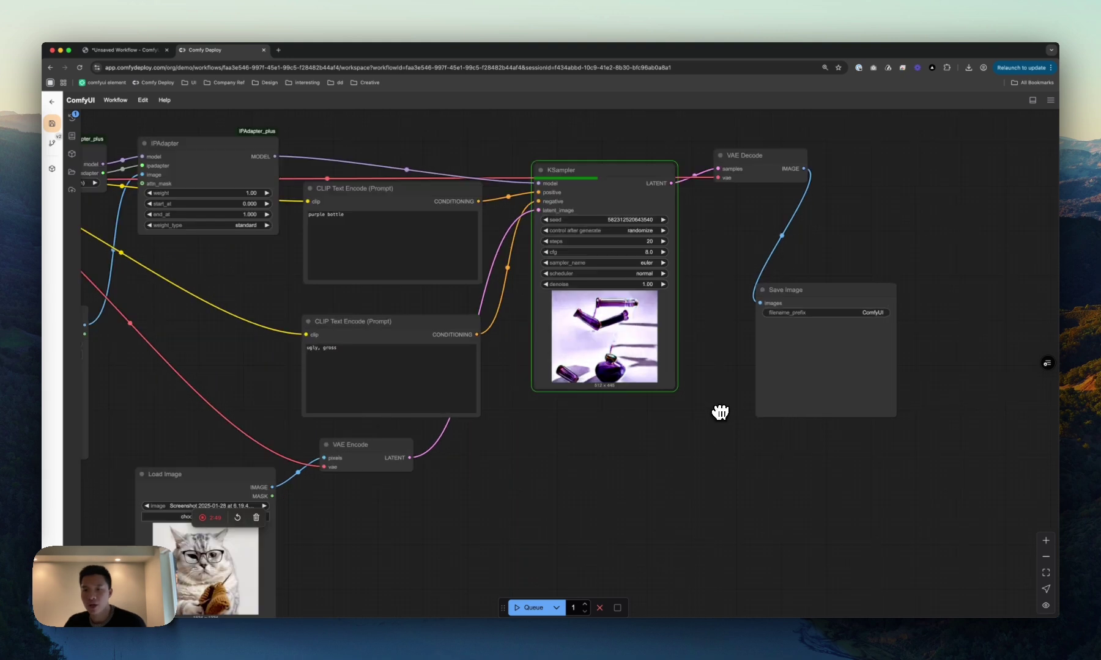
drag(777, 390, 663, 405)
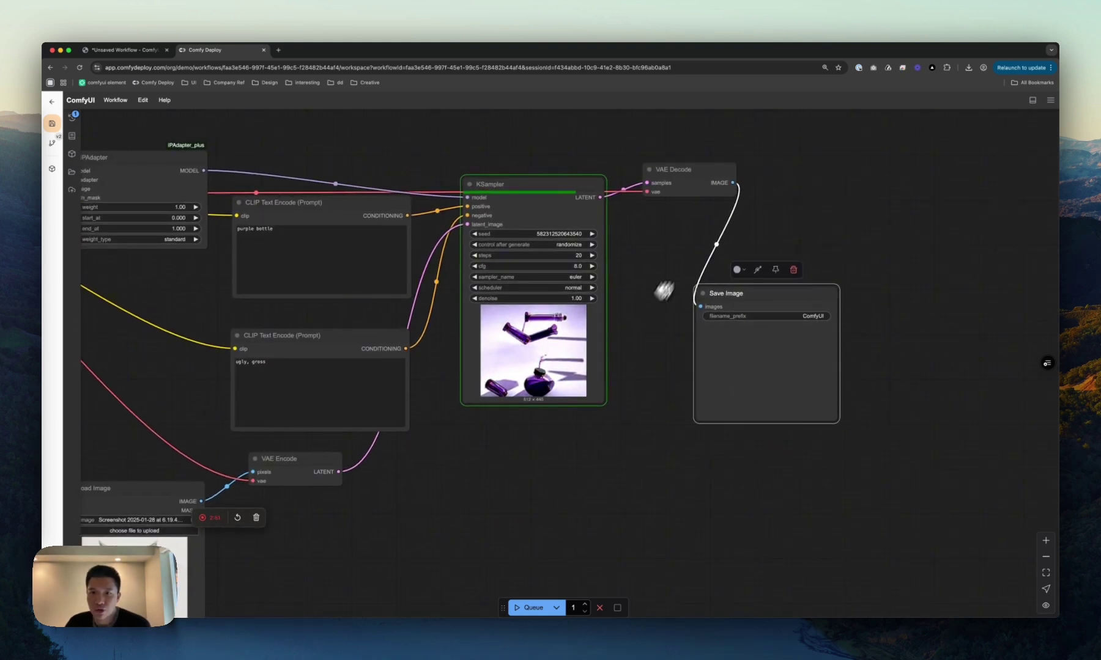
drag(734, 189, 799, 175)
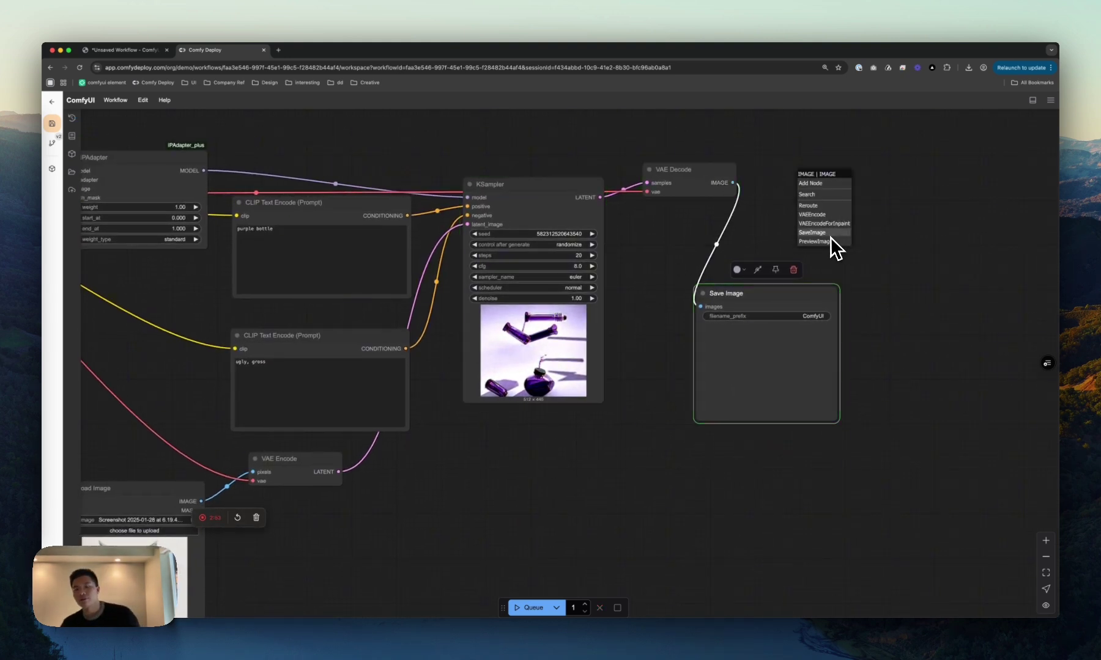
click(813, 242)
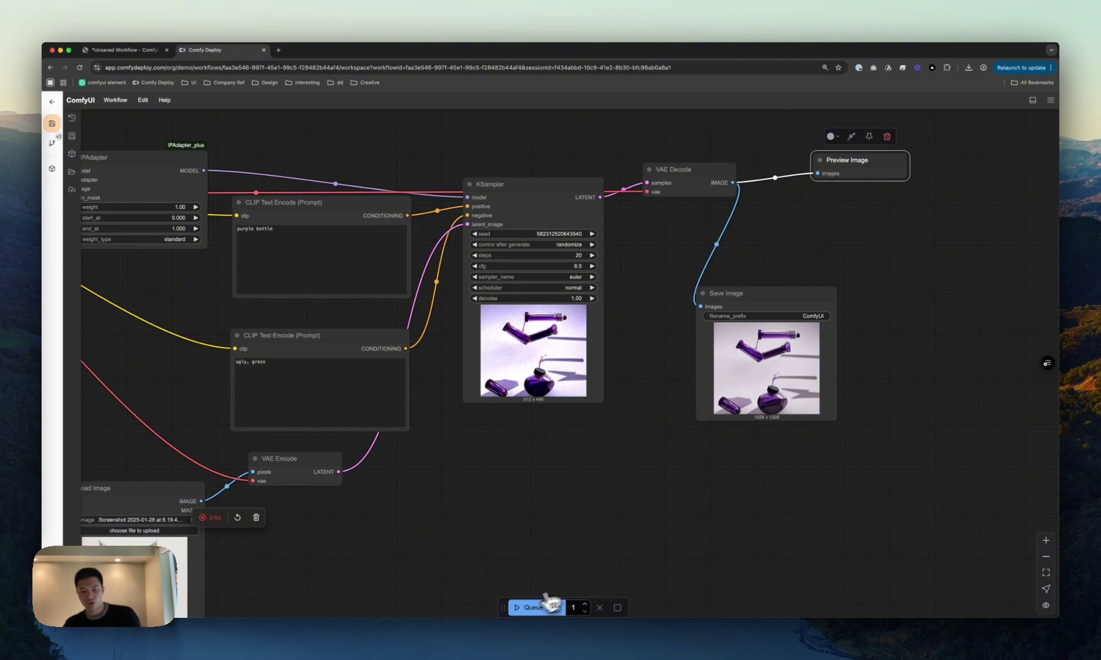
drag(581, 590, 535, 592)
drag(730, 417, 736, 451)
Queue the workflow again to generate new purple bottle images
click(830, 164)
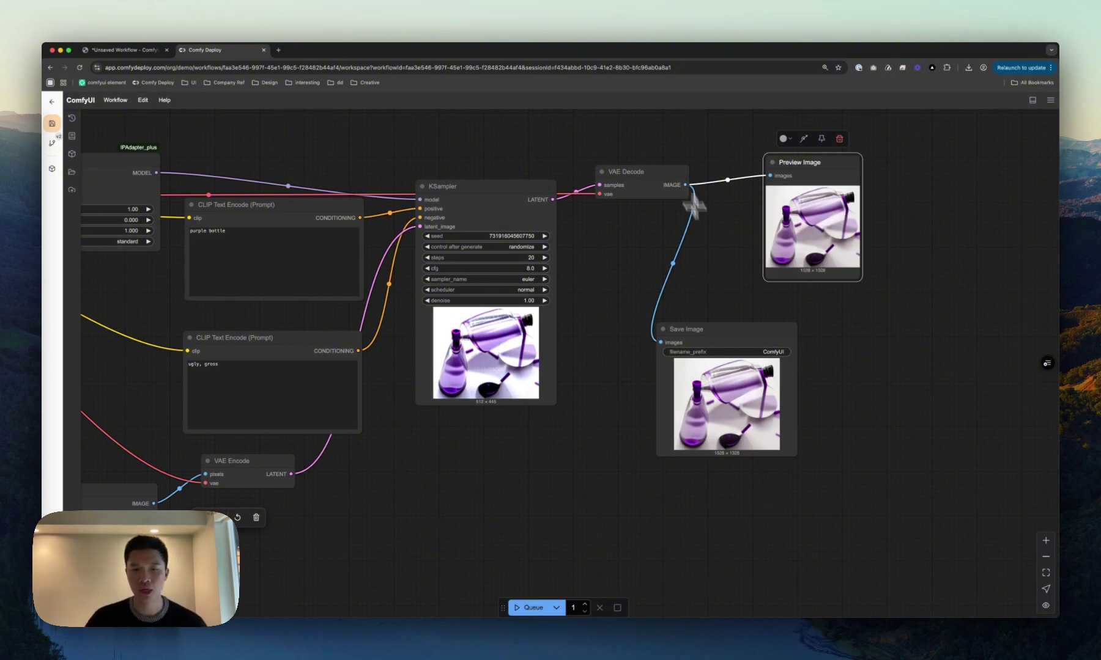
drag(494, 487, 528, 477)
scroll(511, 465, down, 3)
scroll(516, 451, up, 2)
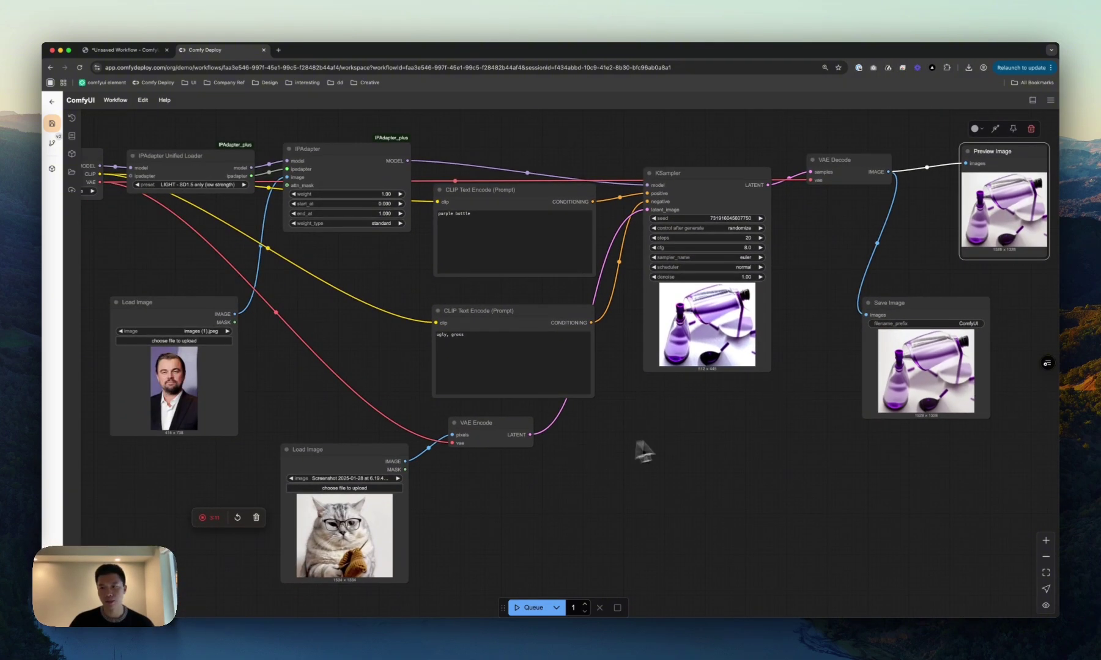
scroll(614, 491, left, 5)
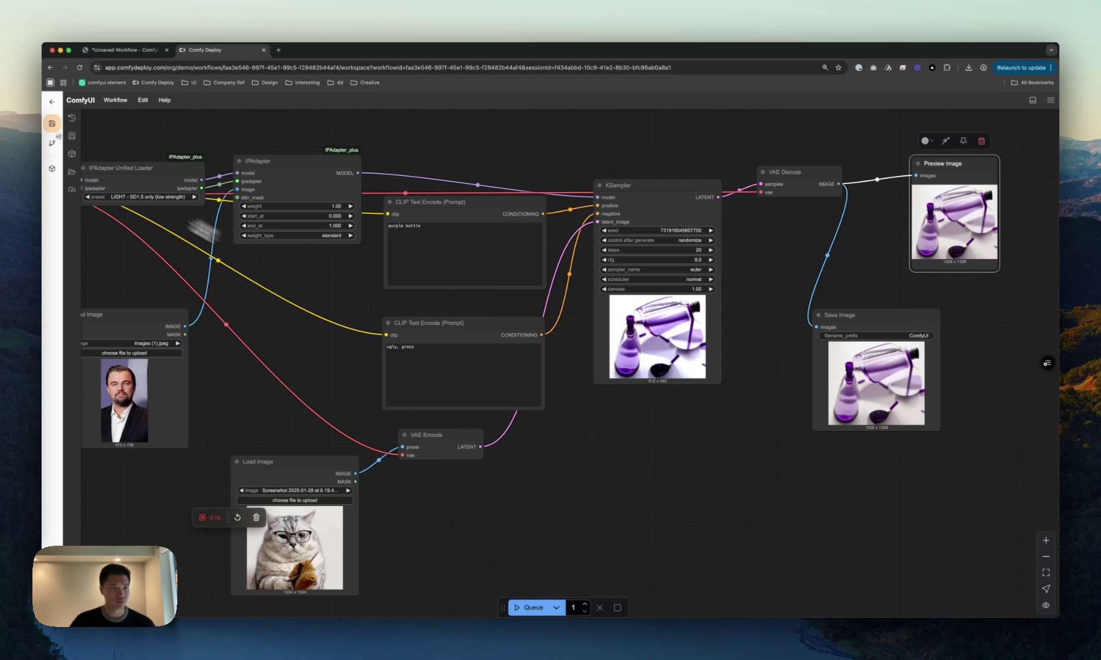
Open the Requests list and view the outputs of the two newest workspace runs
click(51, 104)
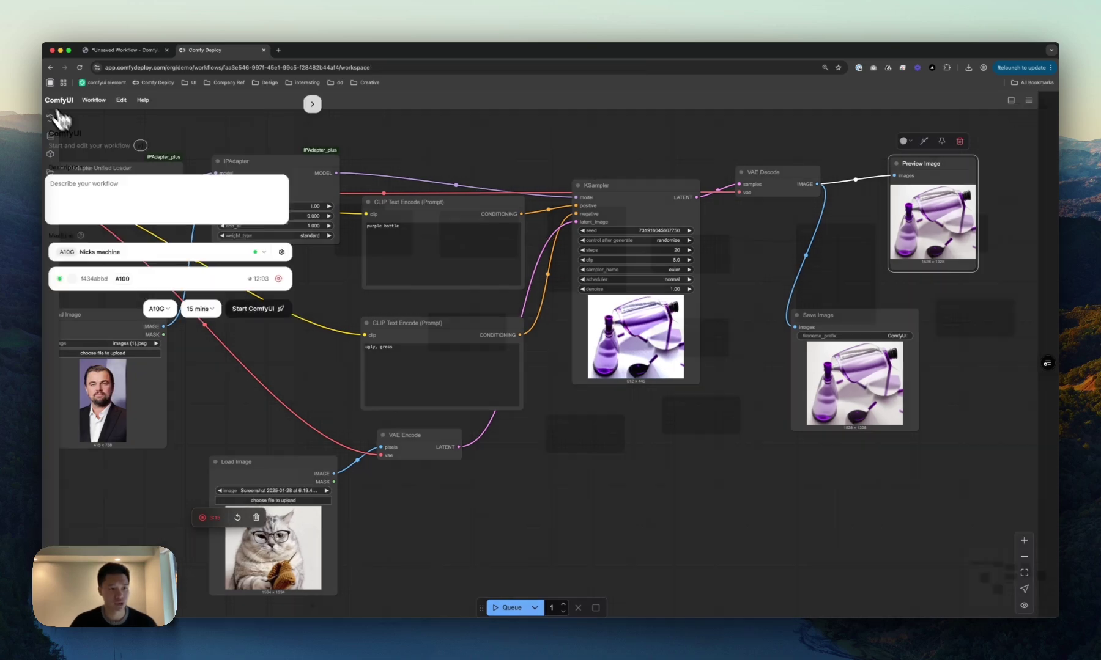
click(109, 290)
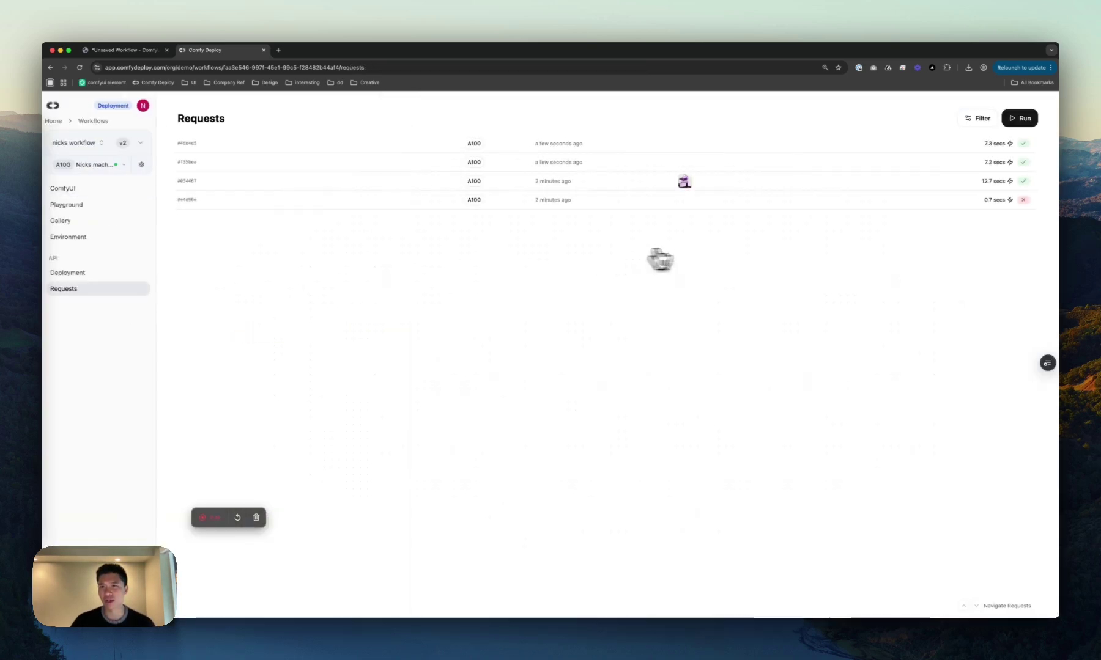
click(668, 164)
click(642, 150)
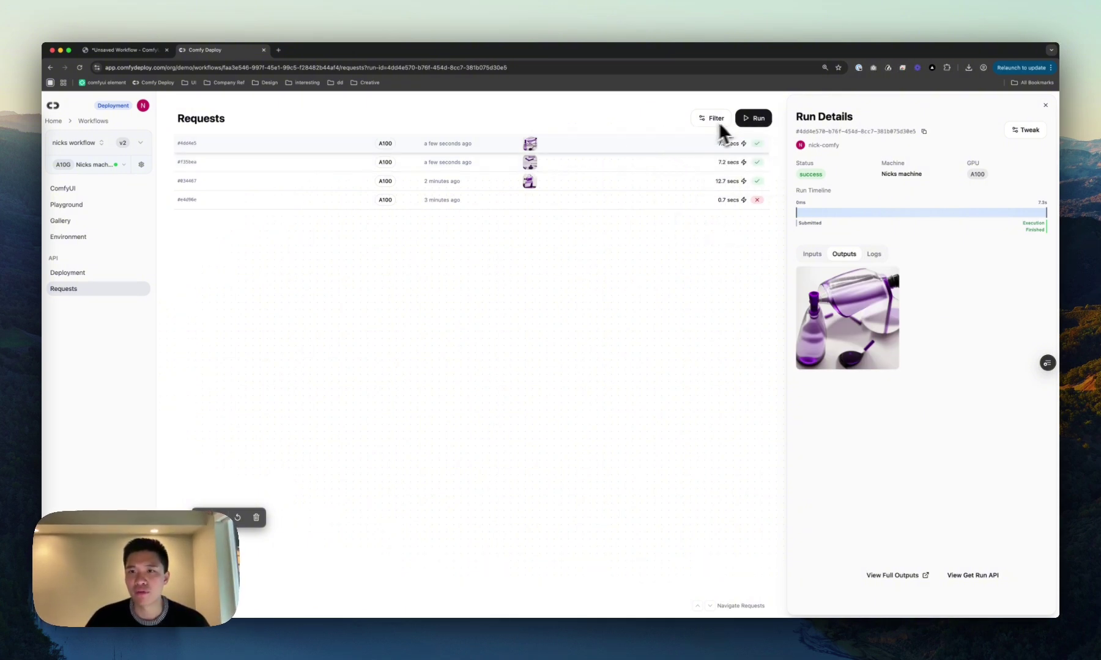
Start another run of the v2 deployment from the Run panel
click(757, 122)
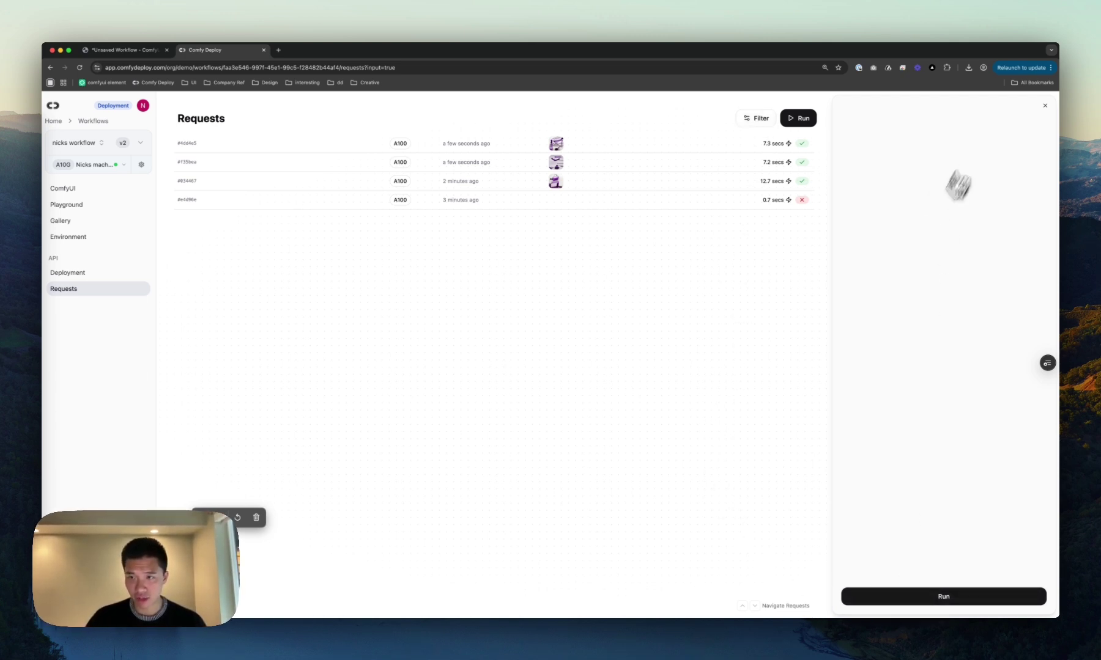
click(952, 604)
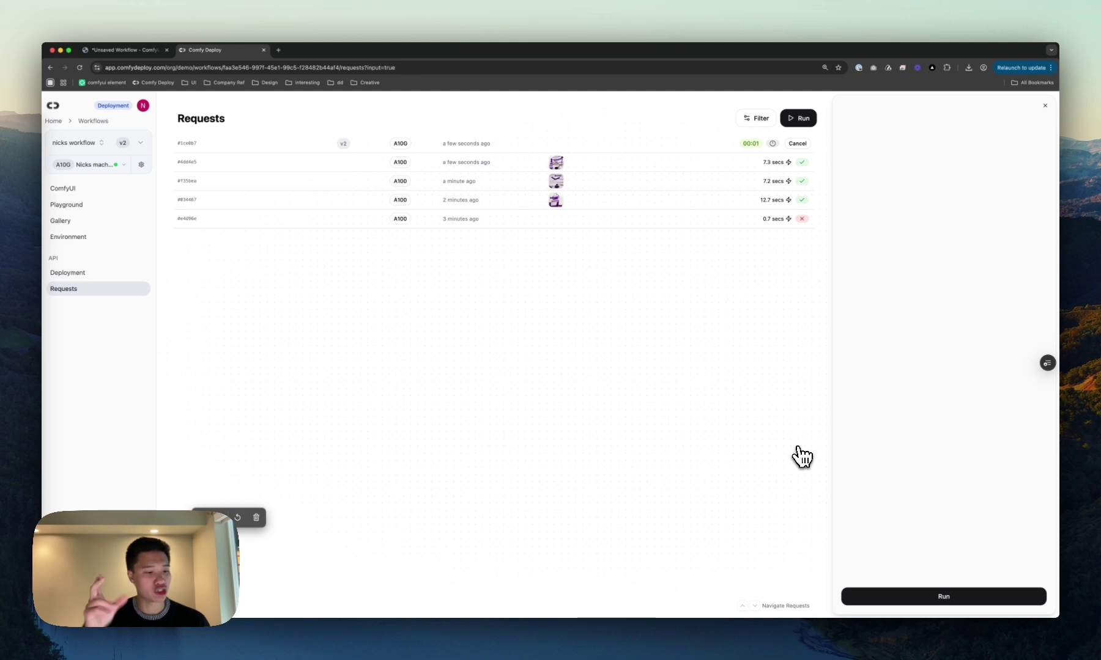
click(1045, 106)
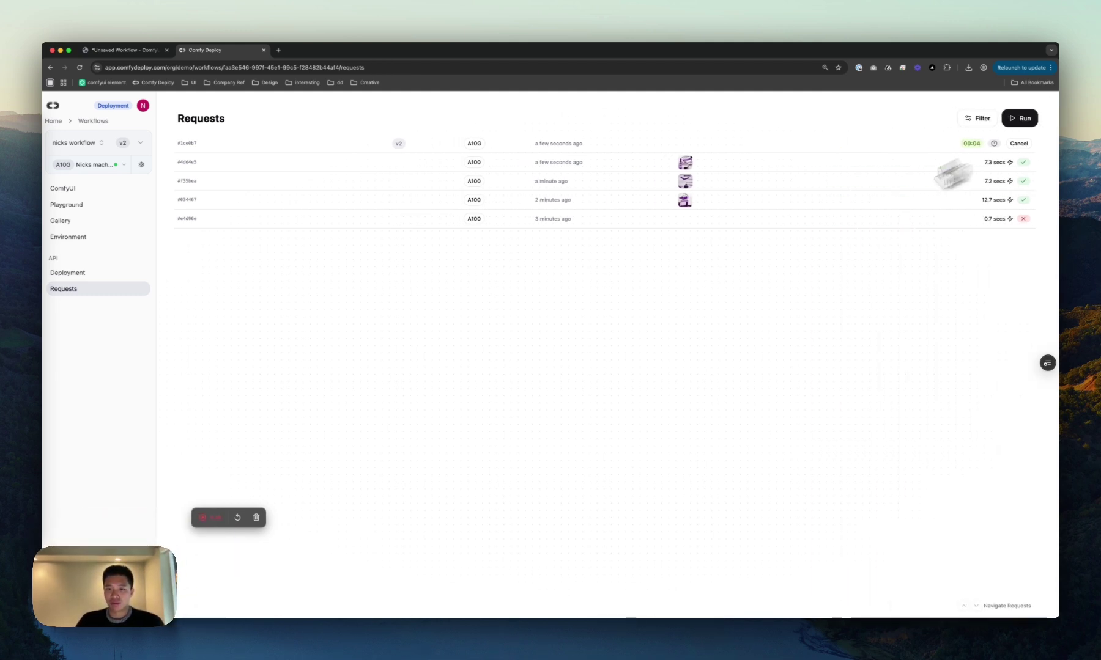
Load the workflow into the running machine session's ComfyUI workspace
click(113, 192)
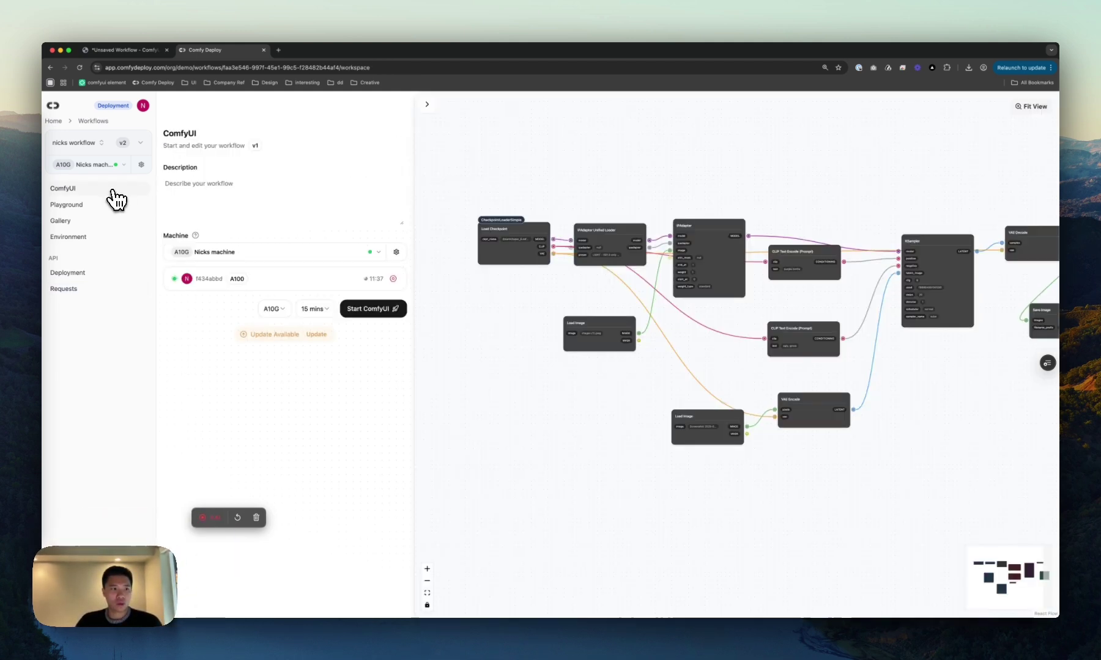
click(283, 287)
click(657, 296)
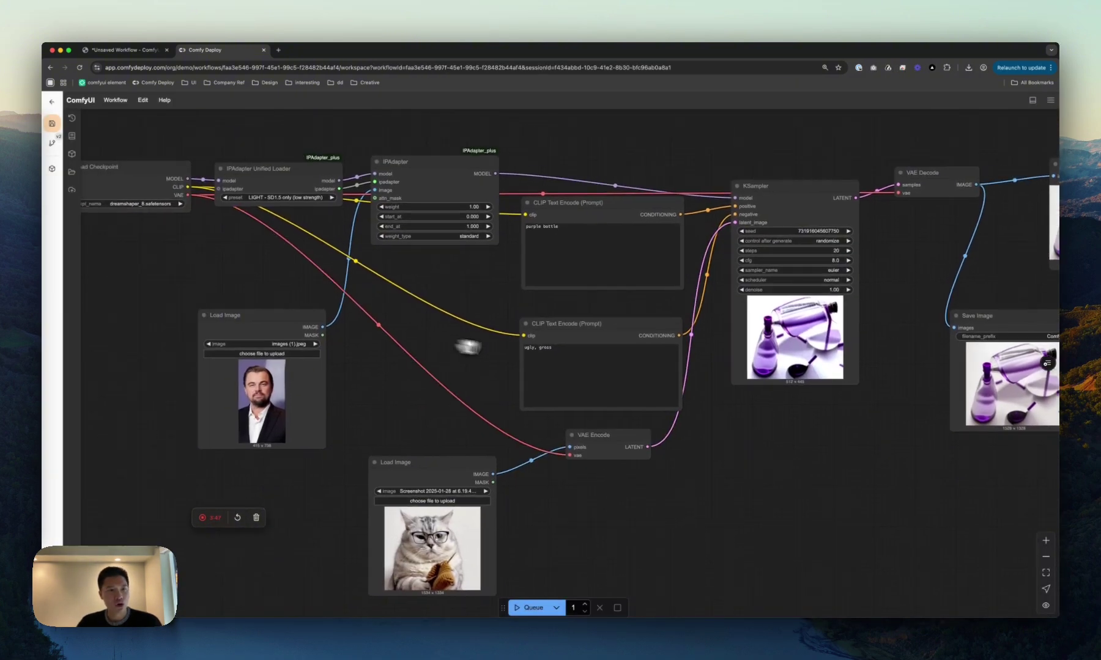
drag(319, 328, 325, 294)
scroll(422, 384, down, 3)
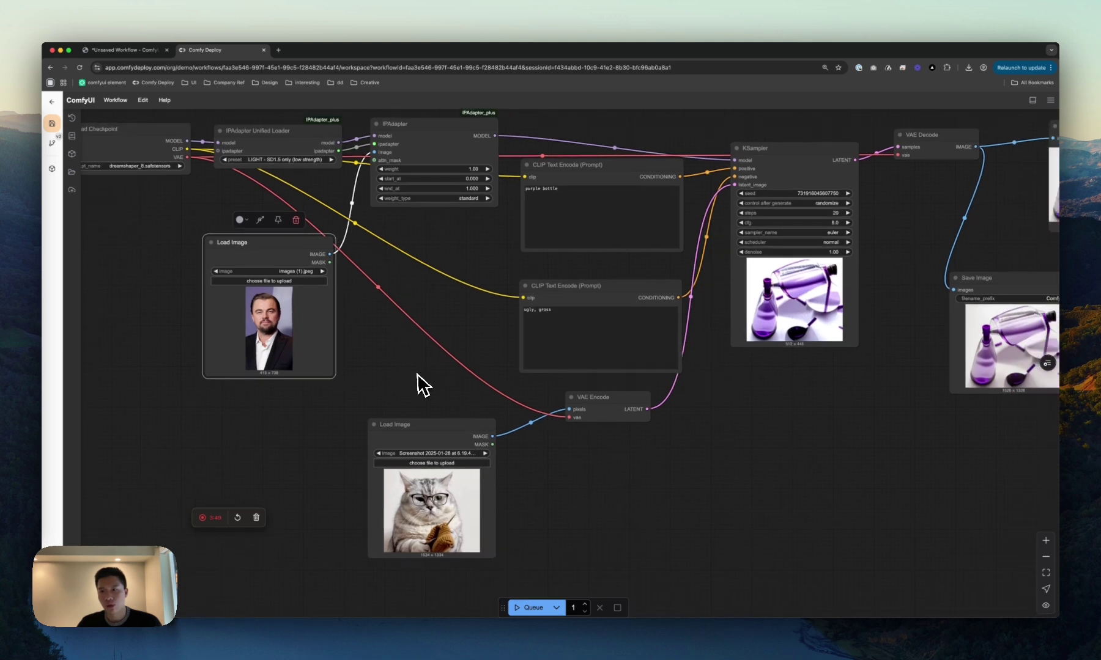
Convert the cat Load Image into an External Image input named input_image feeding VAE Encode
click(450, 444)
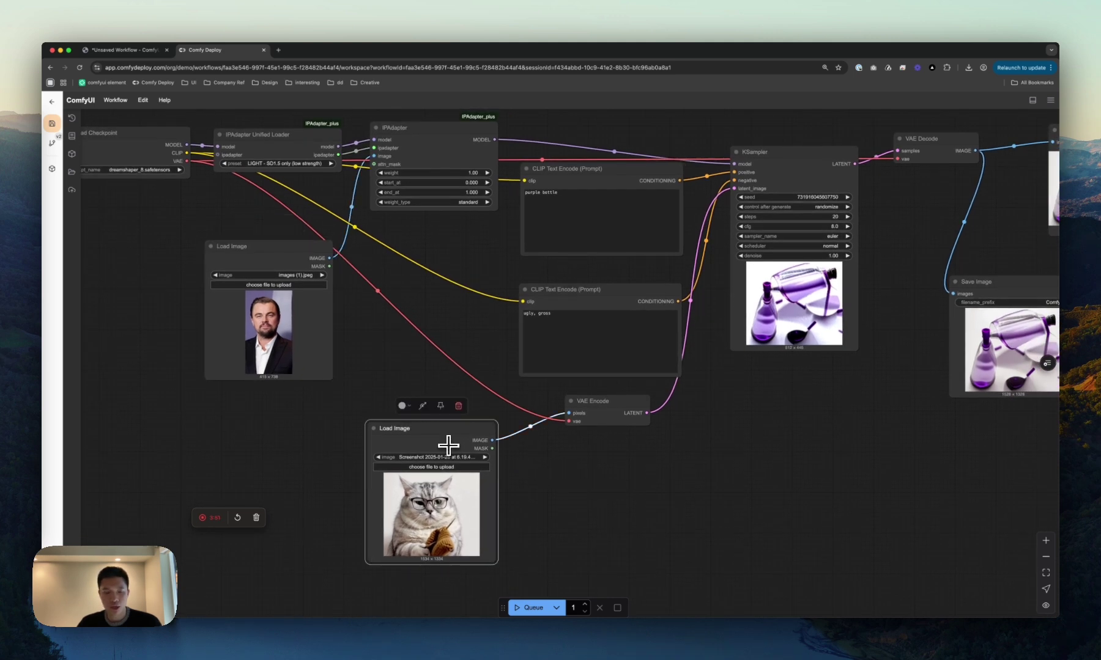
right_click(447, 445)
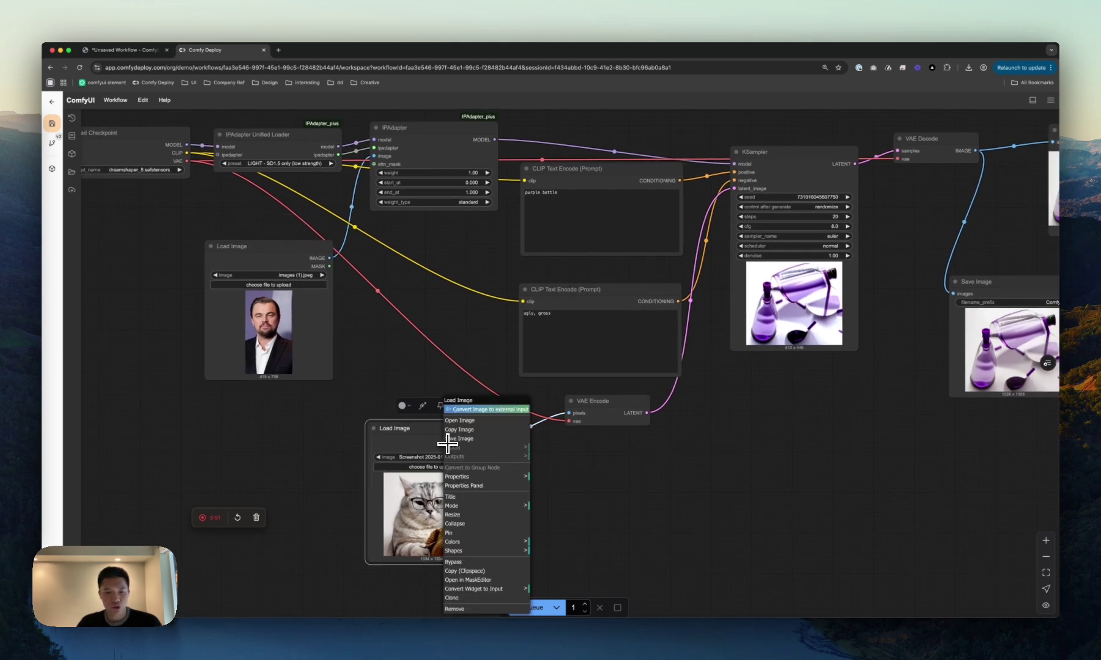
click(466, 411)
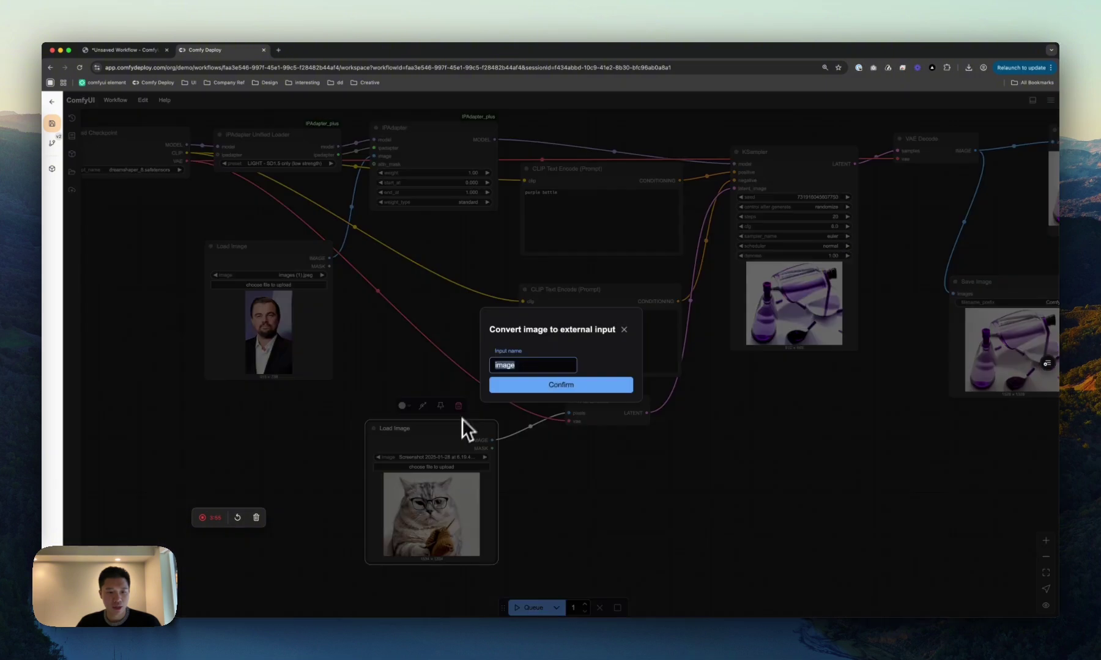
click(586, 388)
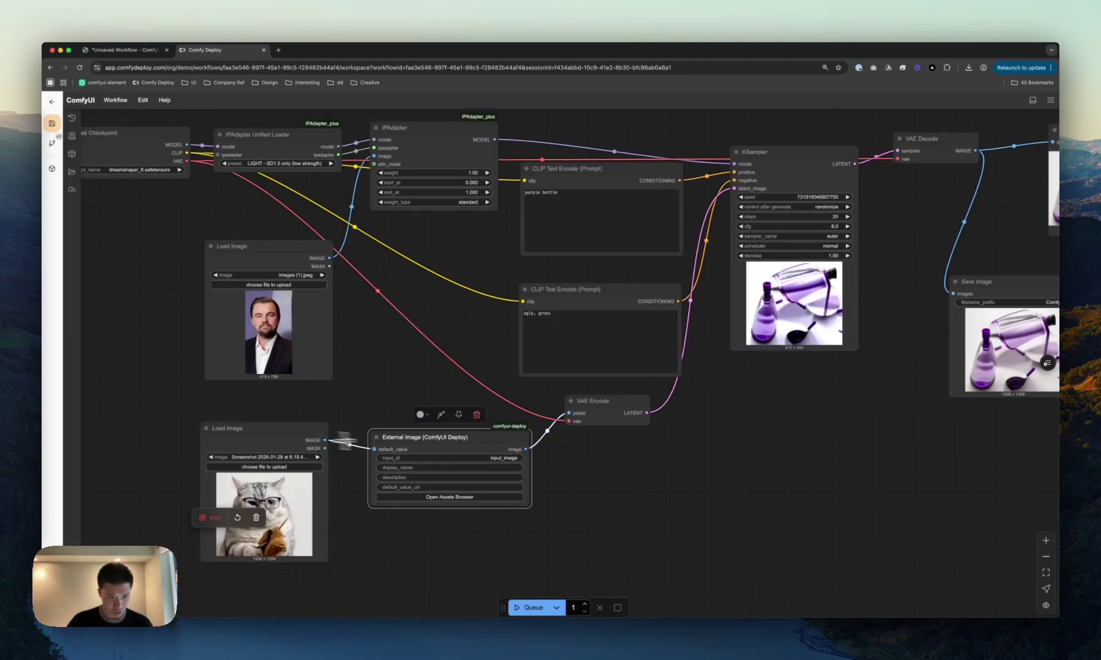
drag(268, 431, 265, 425)
drag(456, 441, 461, 451)
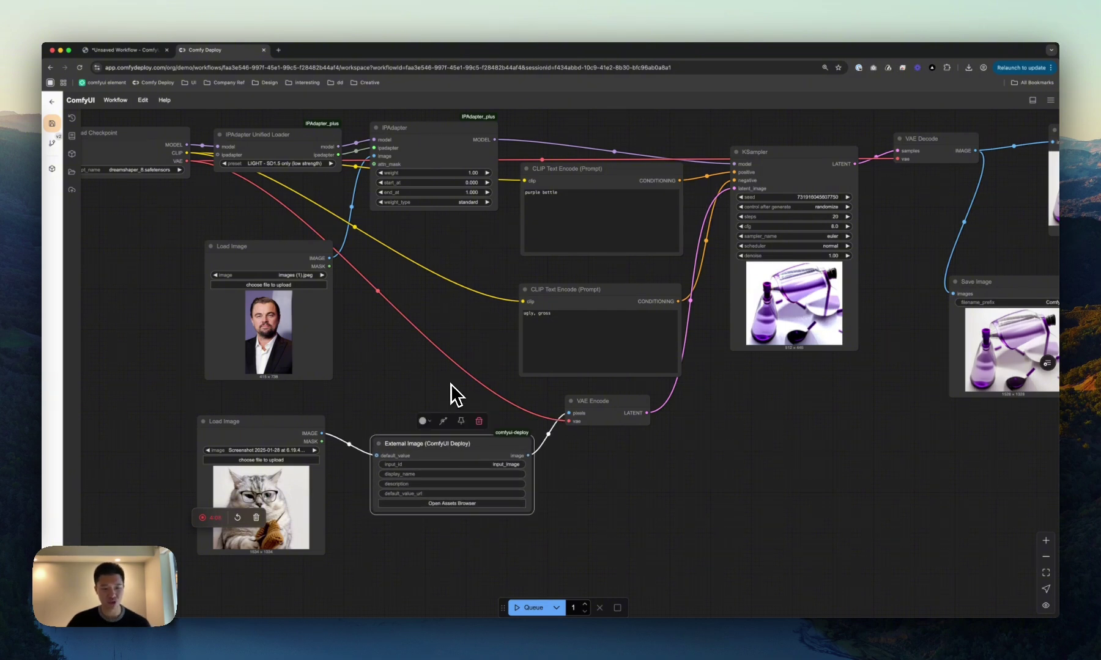
double_click(621, 448)
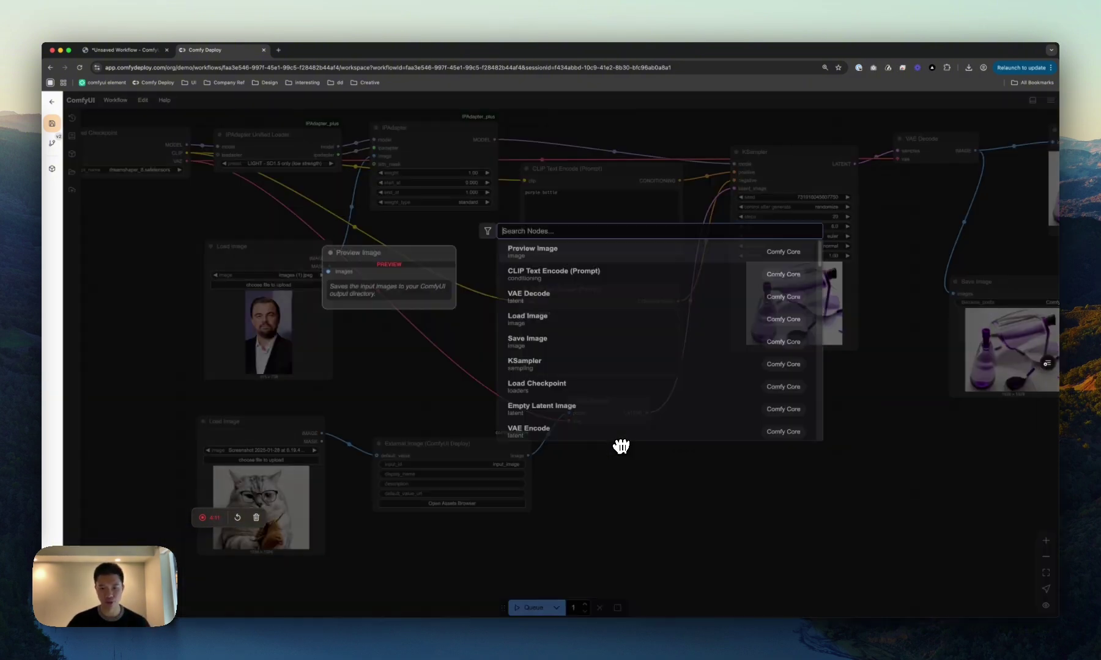
text(external)
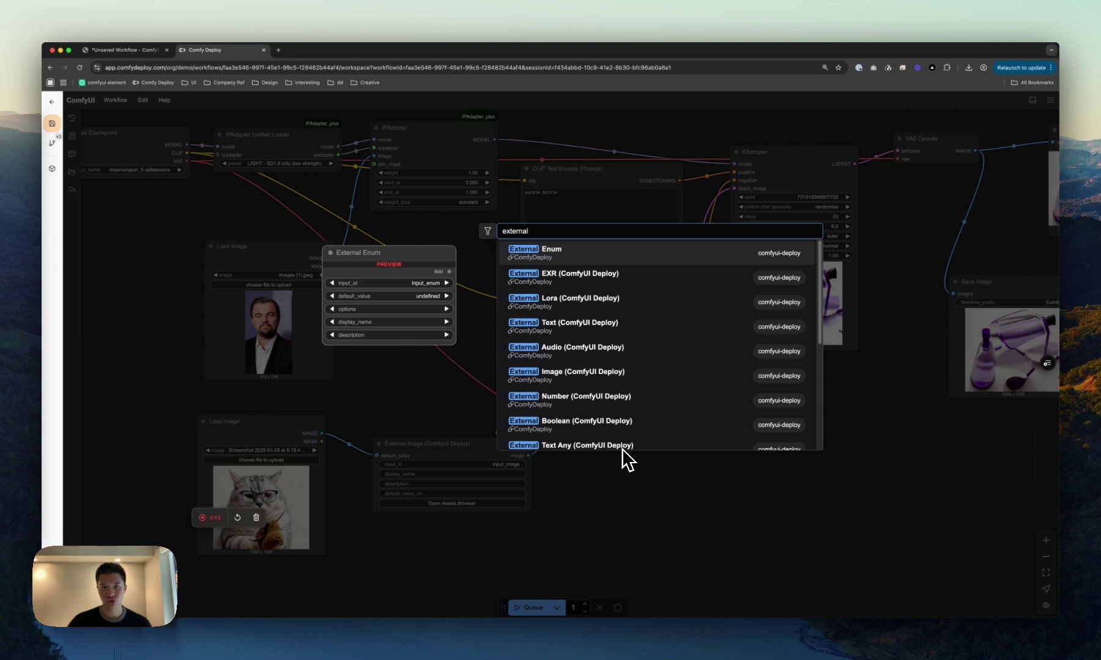
scroll(656, 372, down, 5)
scroll(659, 372, up, 5)
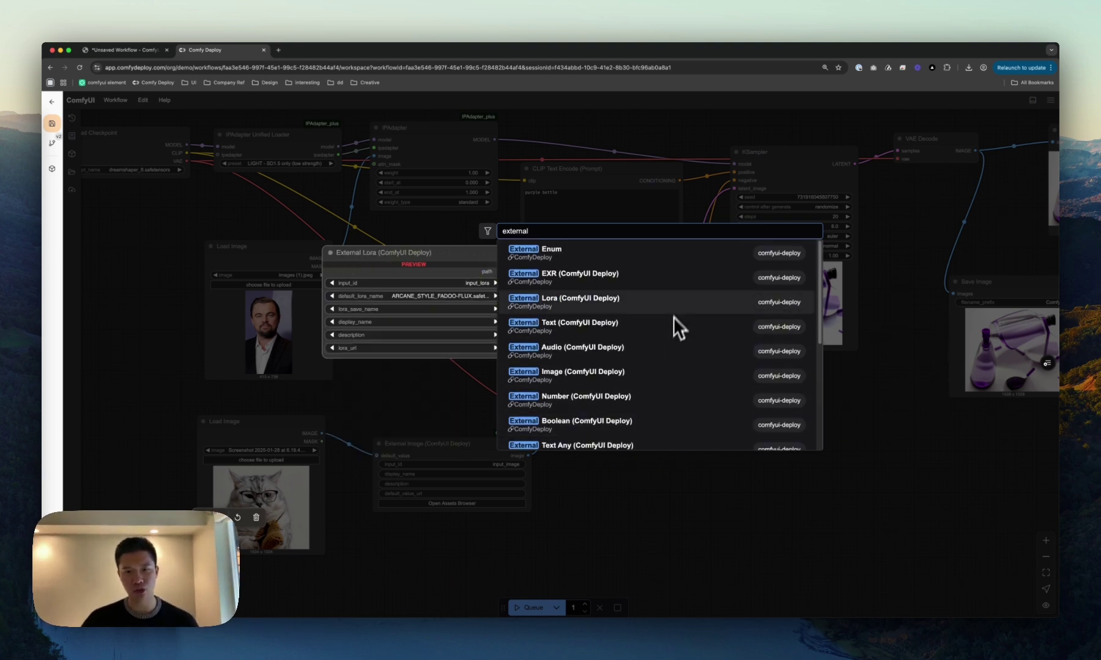
scroll(667, 355, down, 5)
scroll(673, 397, up, 5)
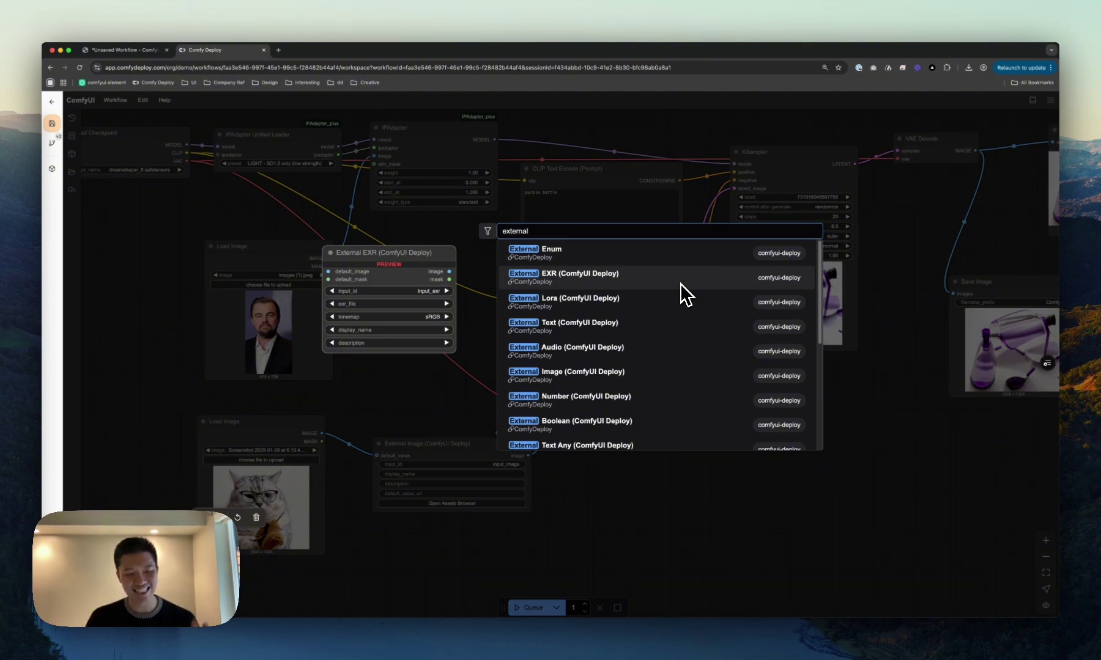
key(Escape)
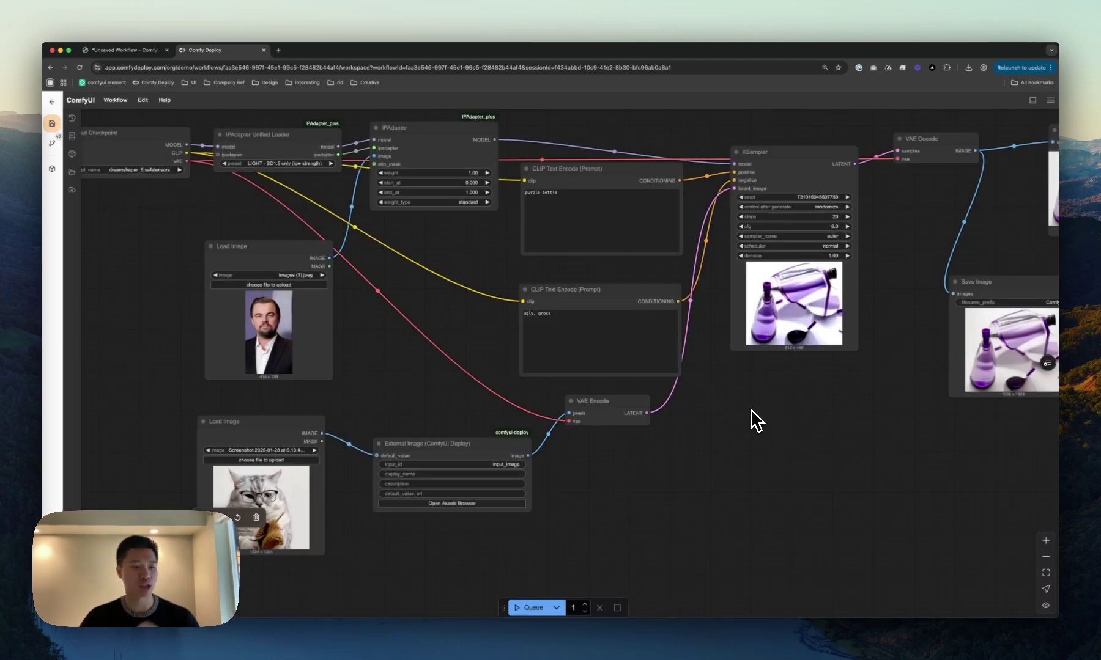
drag(610, 403, 614, 418)
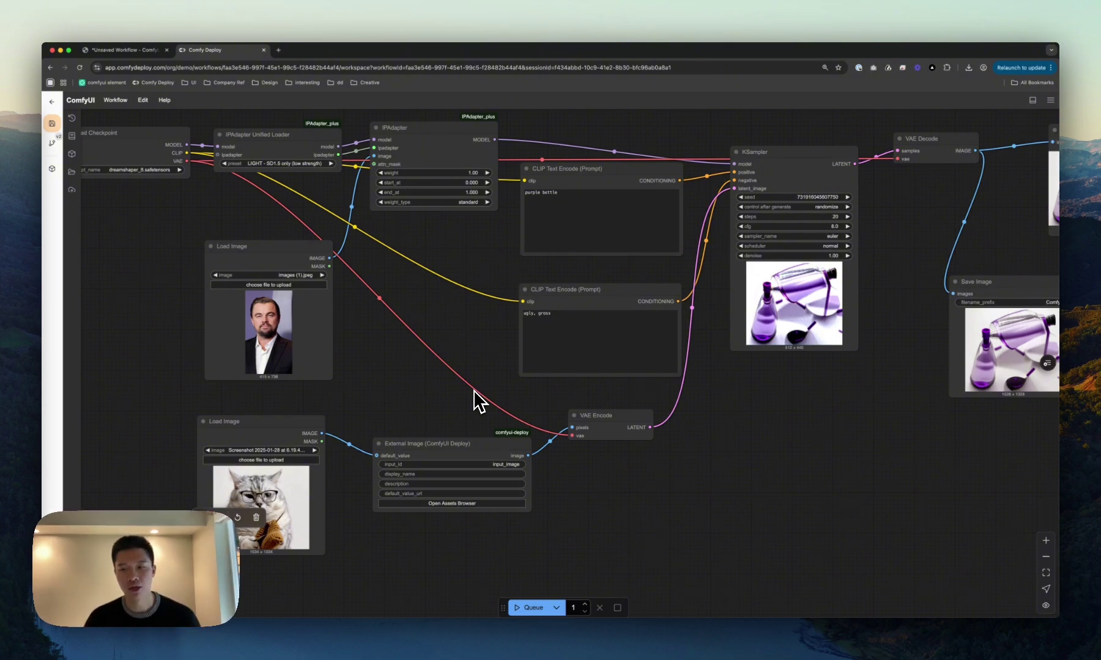
Convert the 'purple bottle' CLIP Text Encode prompt into an External Text input and arrange the nodes
drag(806, 173, 810, 189)
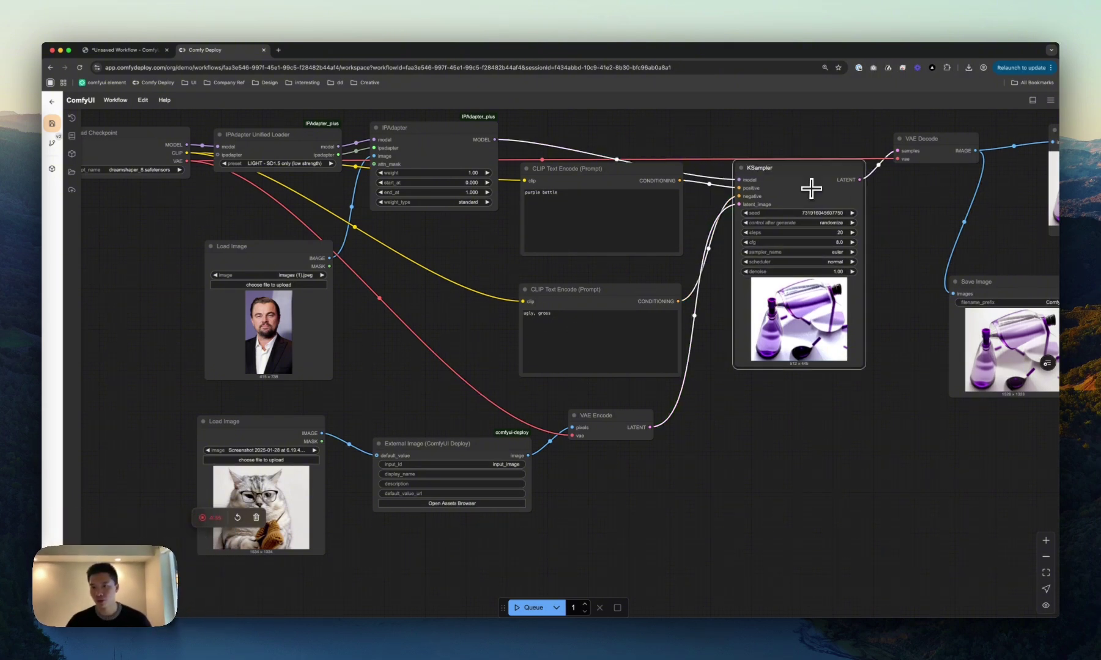
click(614, 175)
right_click(614, 175)
click(639, 186)
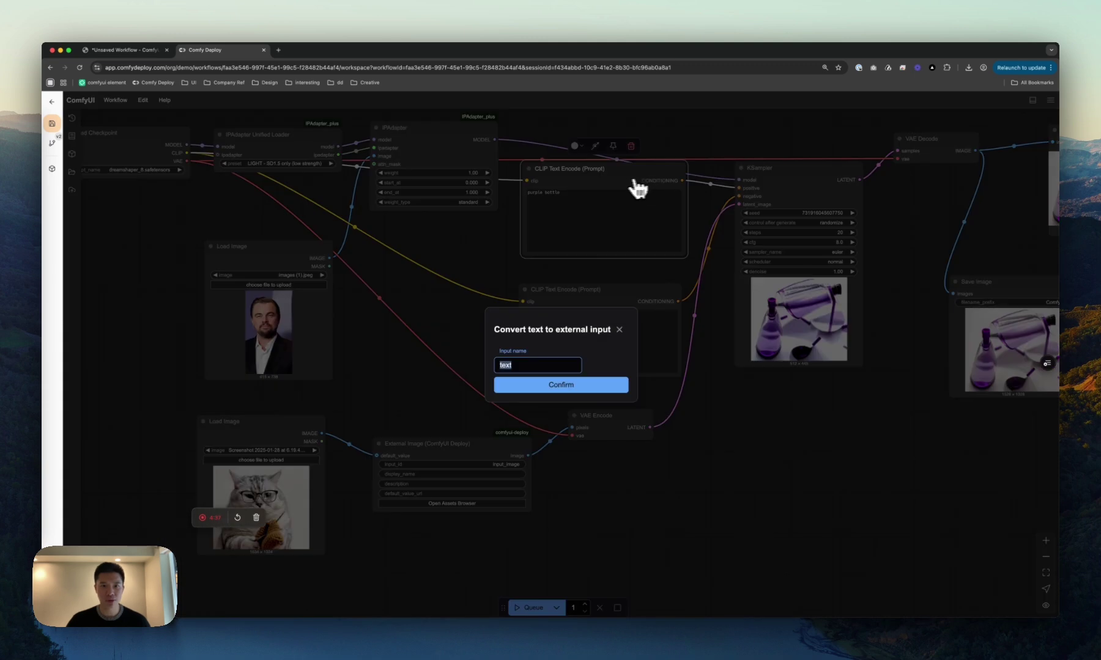
click(573, 382)
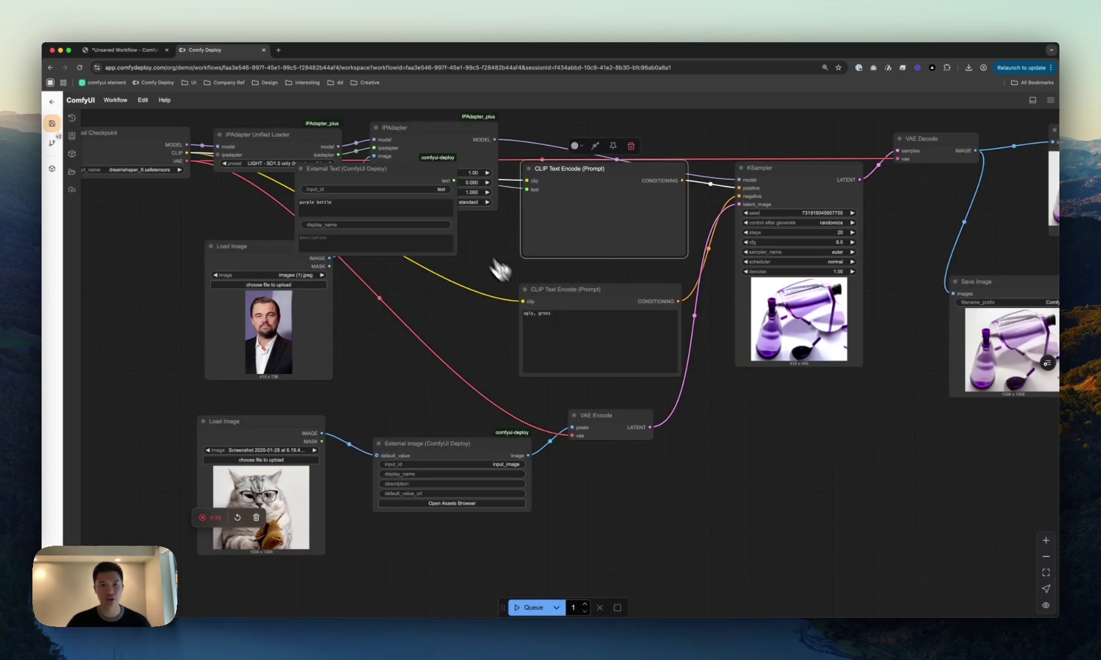
drag(538, 171, 448, 346)
drag(489, 444, 471, 434)
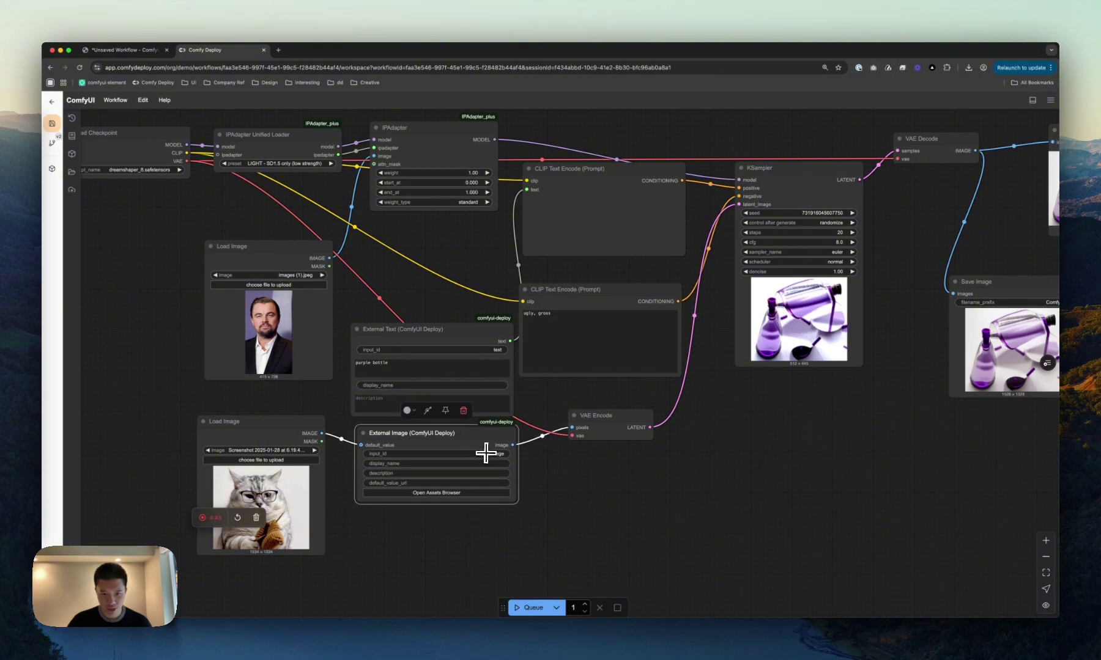
click(488, 343)
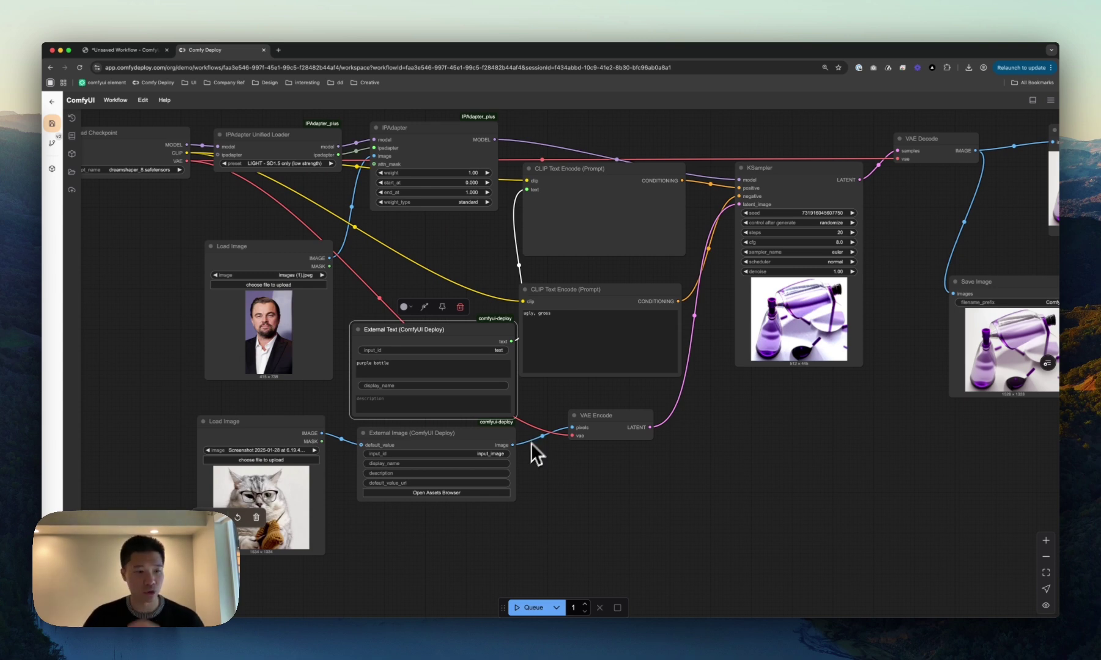
click(454, 270)
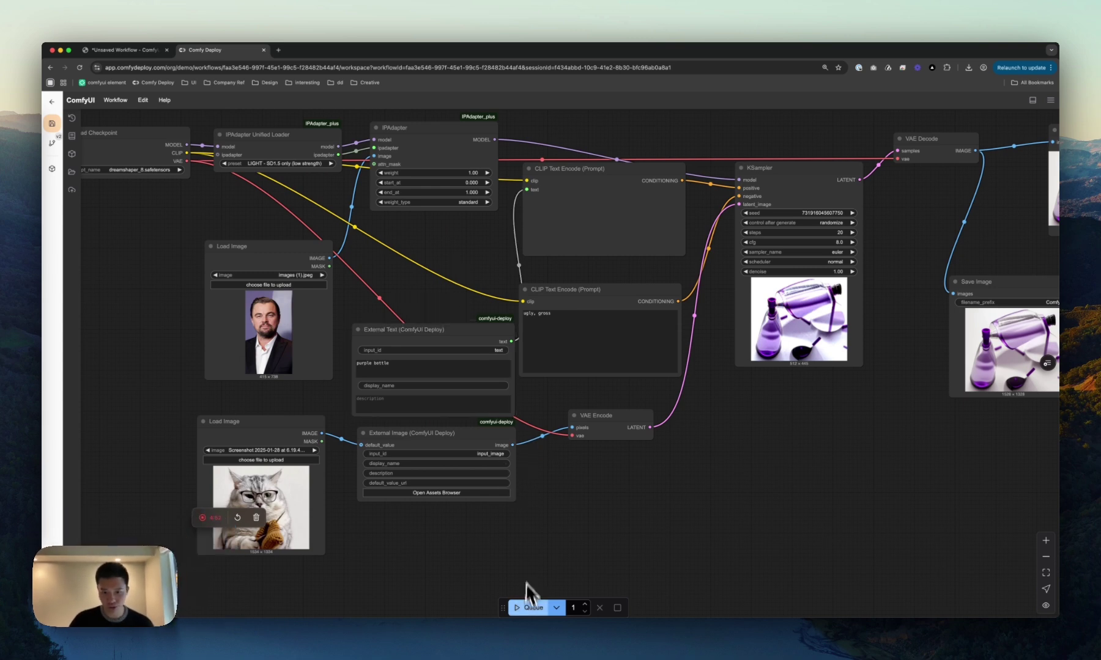
Queue the workflow to test the new external inputs and render fresh bottle images
click(538, 606)
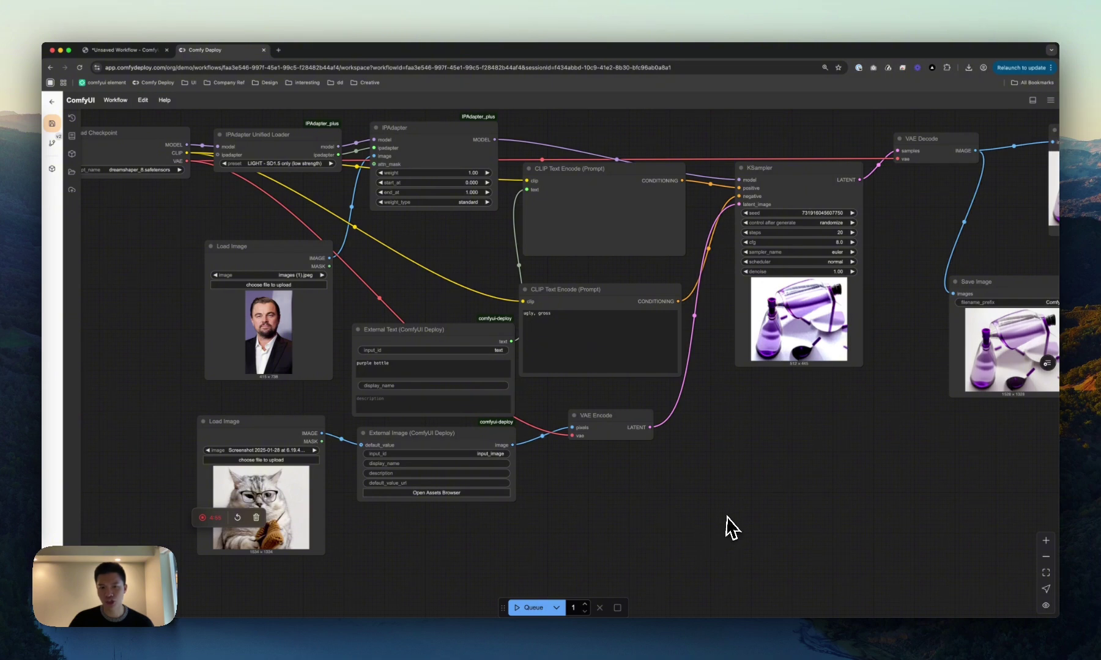
drag(753, 502, 723, 497)
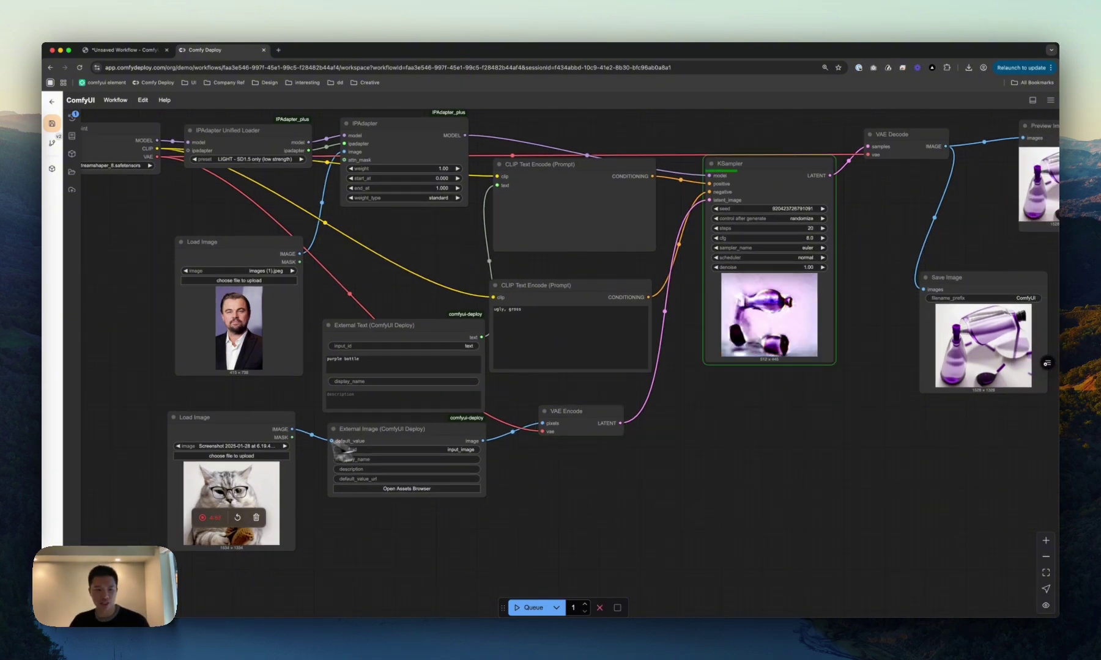
scroll(786, 466, down, 3)
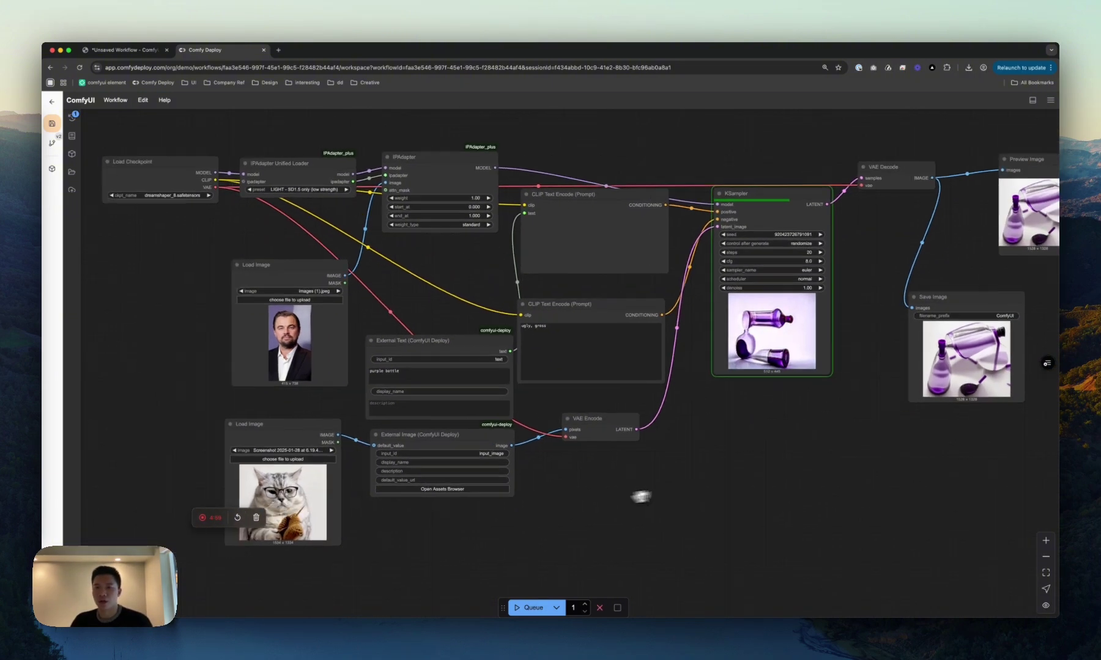
scroll(673, 501, up, 3)
drag(703, 499, 679, 498)
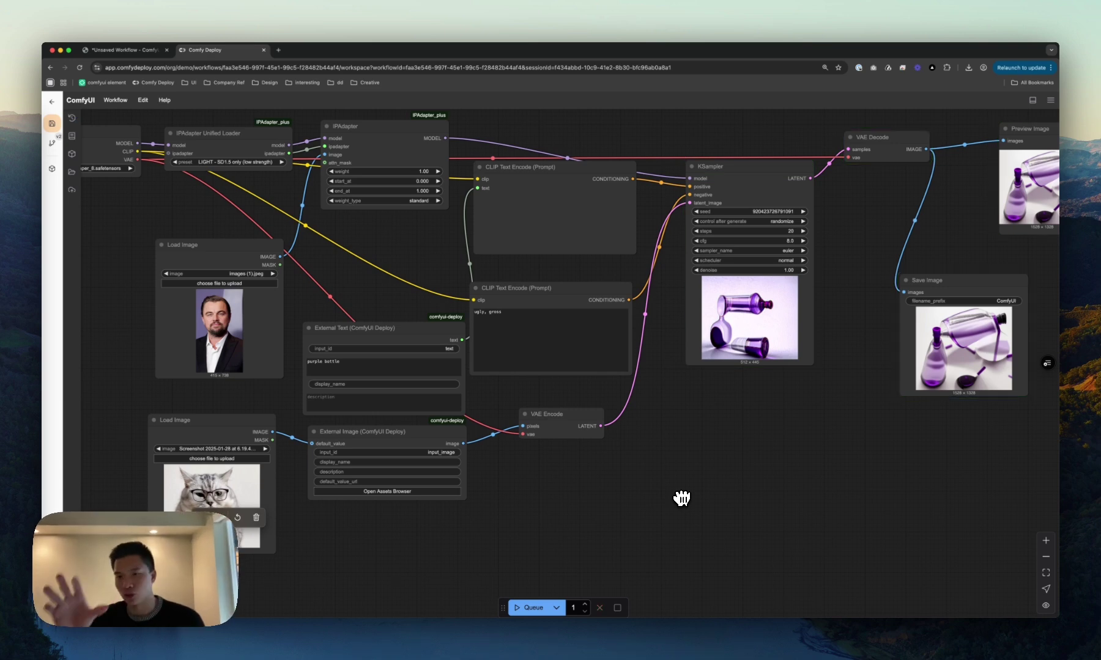
Commit the workflow as version 3 with the comment 'expose prompt and image'
click(52, 124)
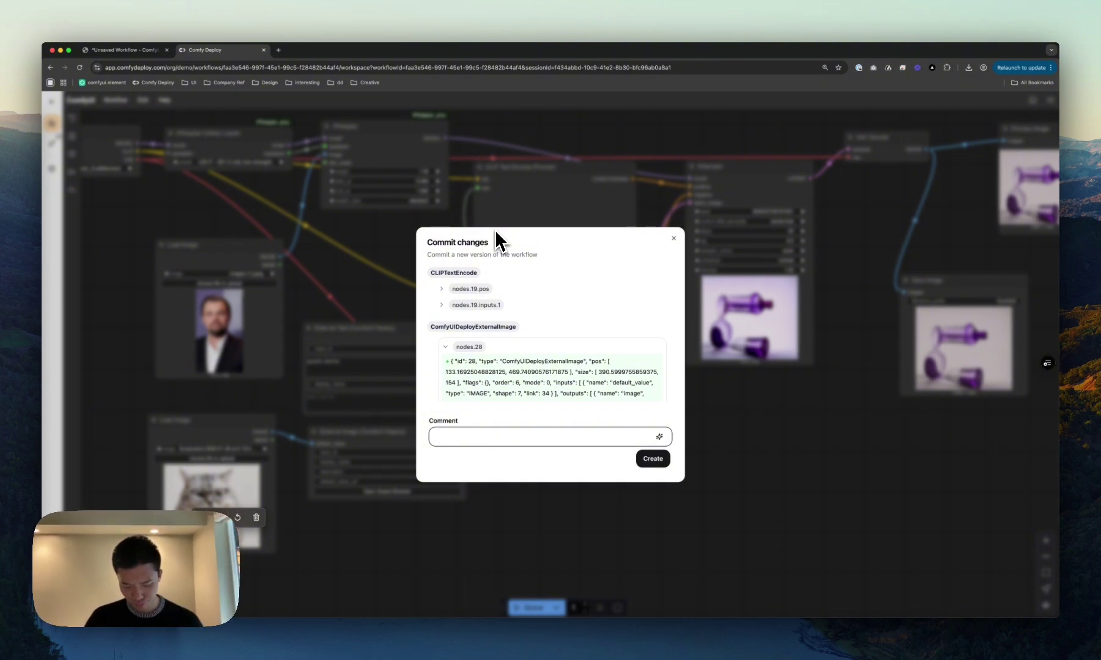
text(expose)
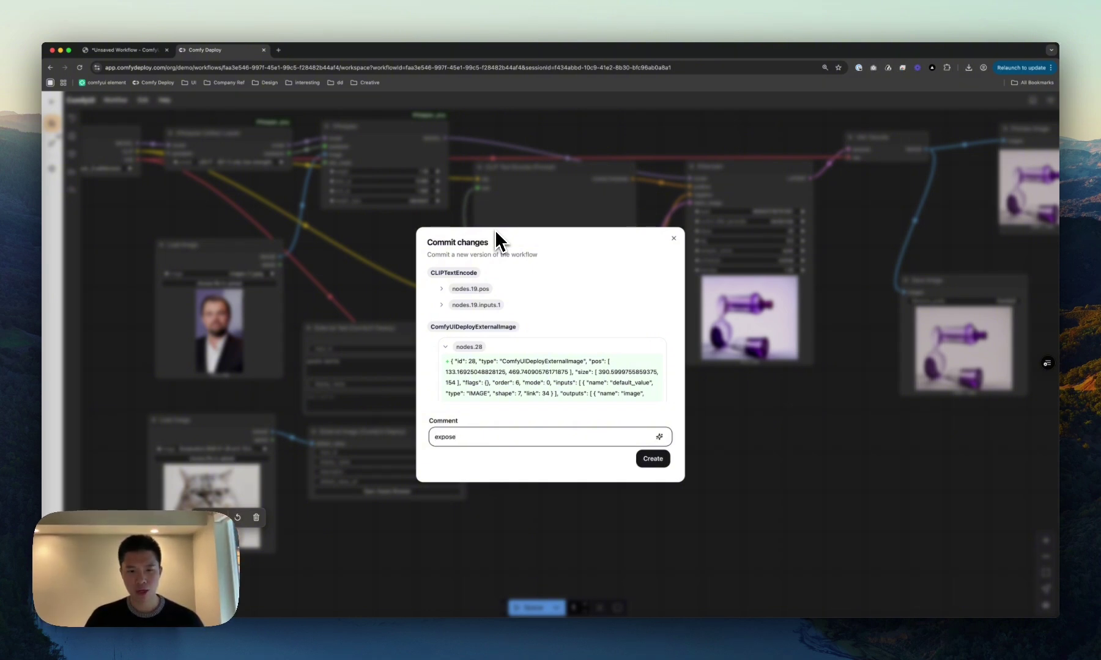
text( prompt and image)
key(Return)
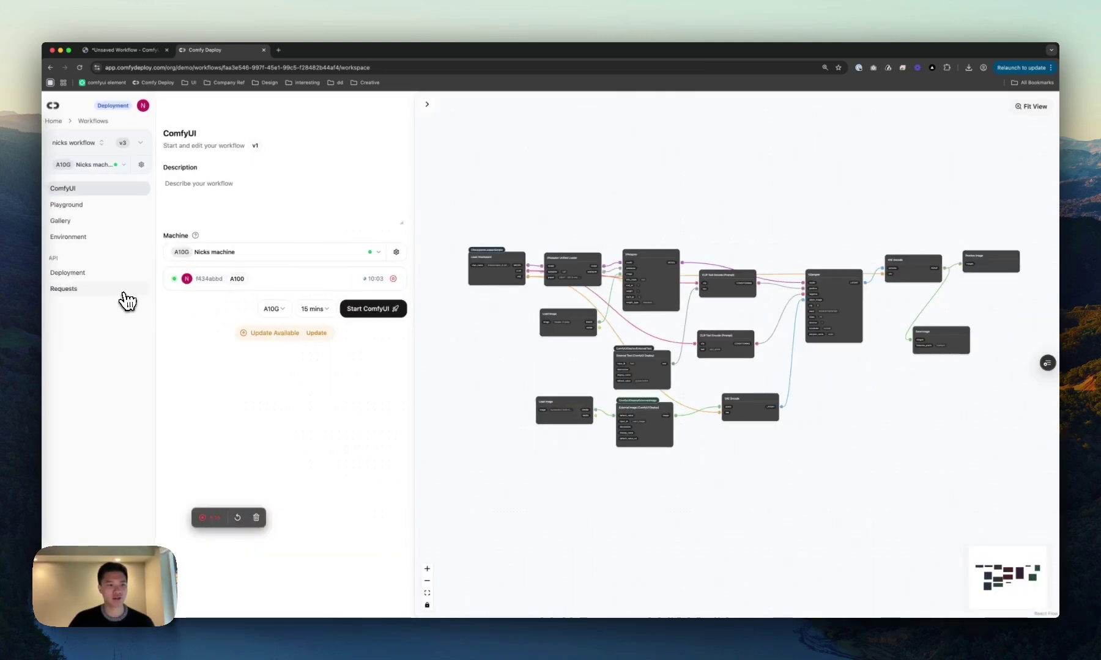
Open a new run from Requests and replace the text prompt with 'green bottle'
click(124, 294)
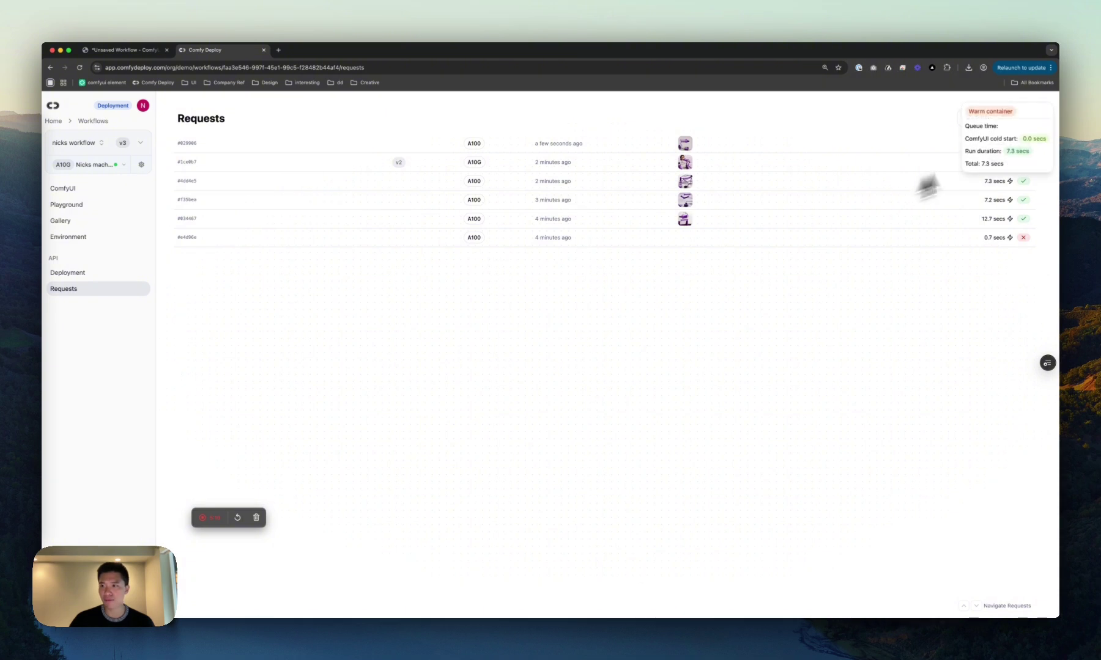
click(1018, 119)
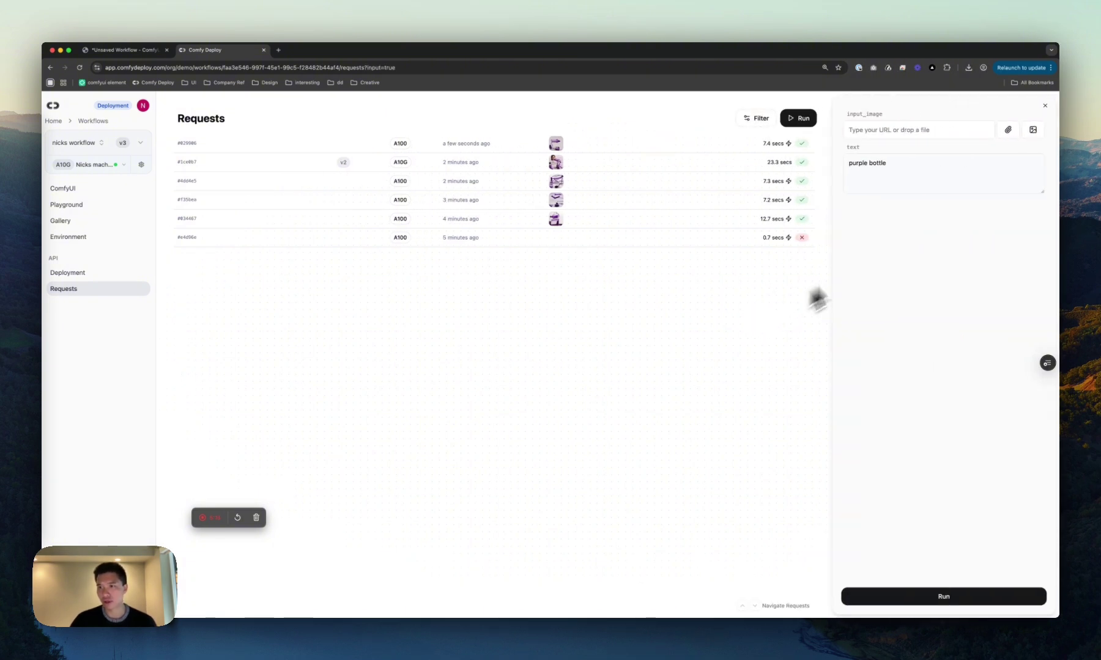
click(871, 139)
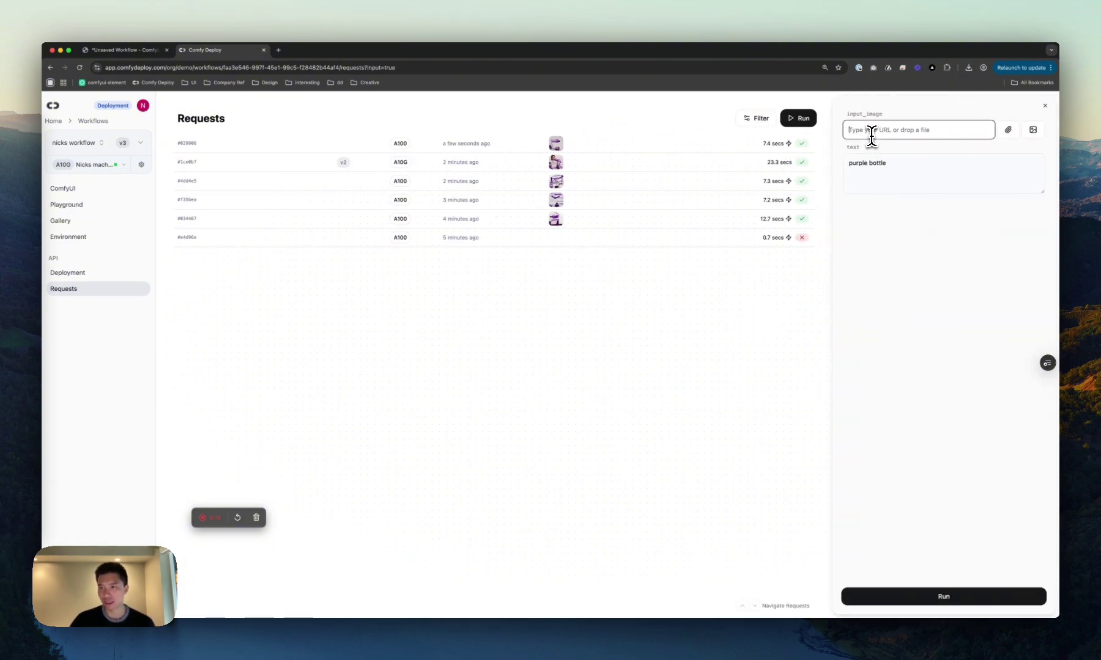
click(904, 165)
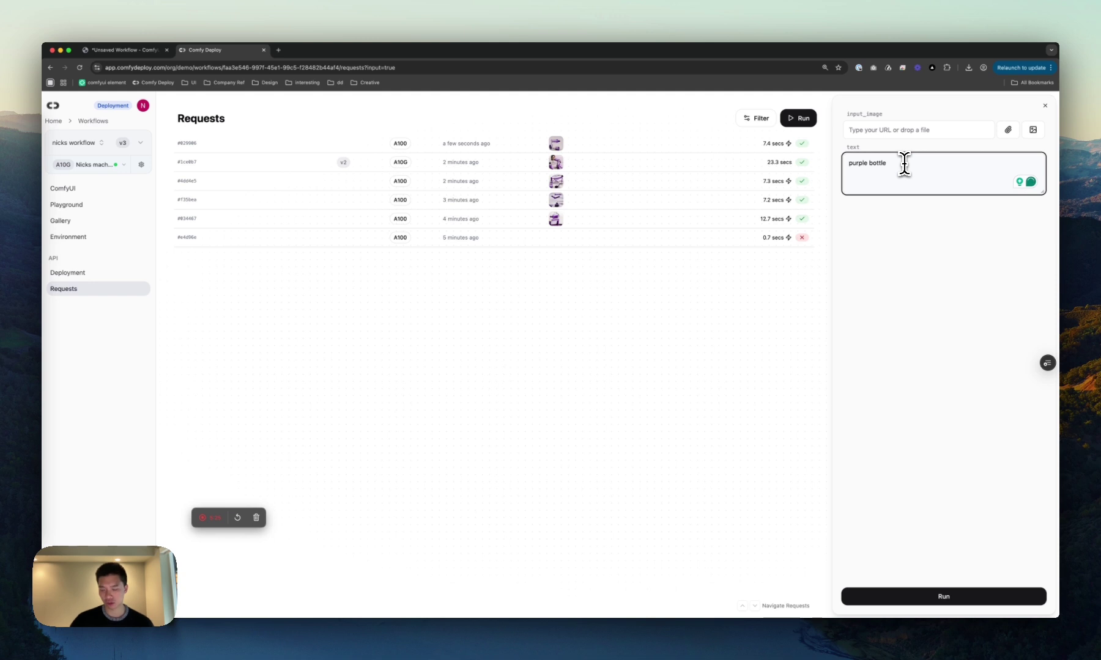
key(super+a)
text(gre)
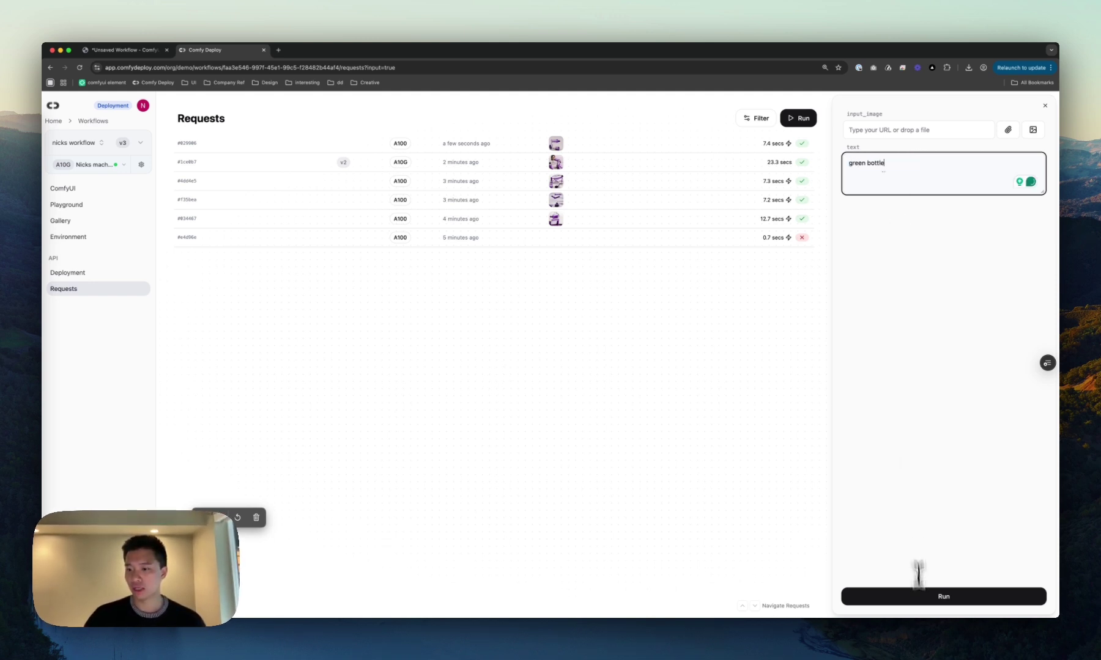
Run the green bottle request, then view an earlier v2 run's inputs
click(932, 599)
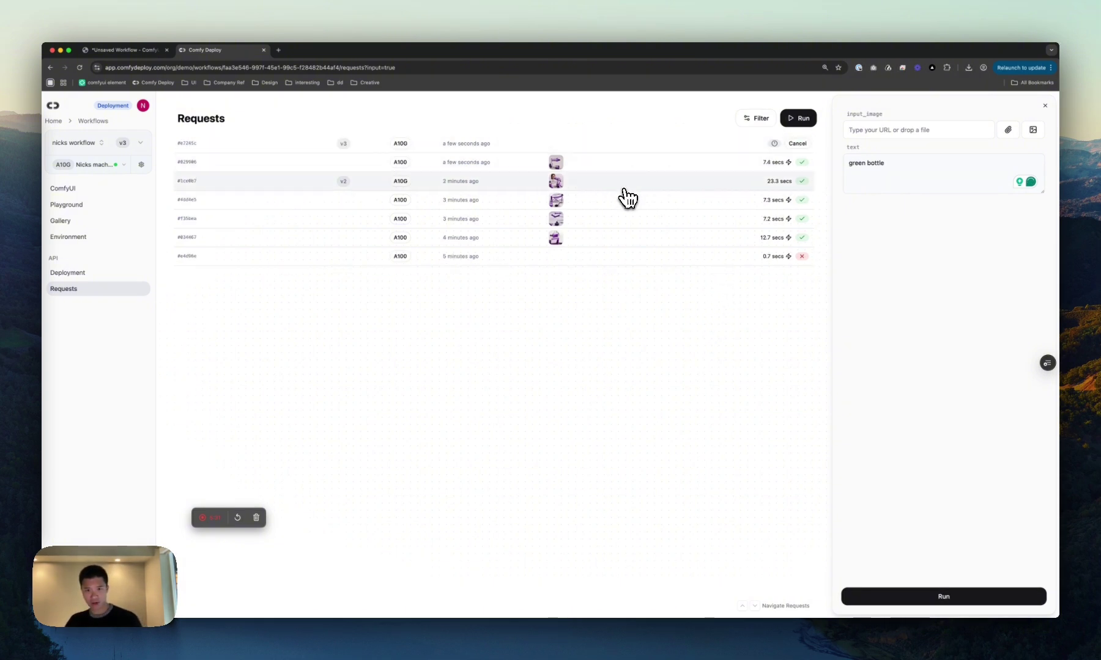
click(617, 182)
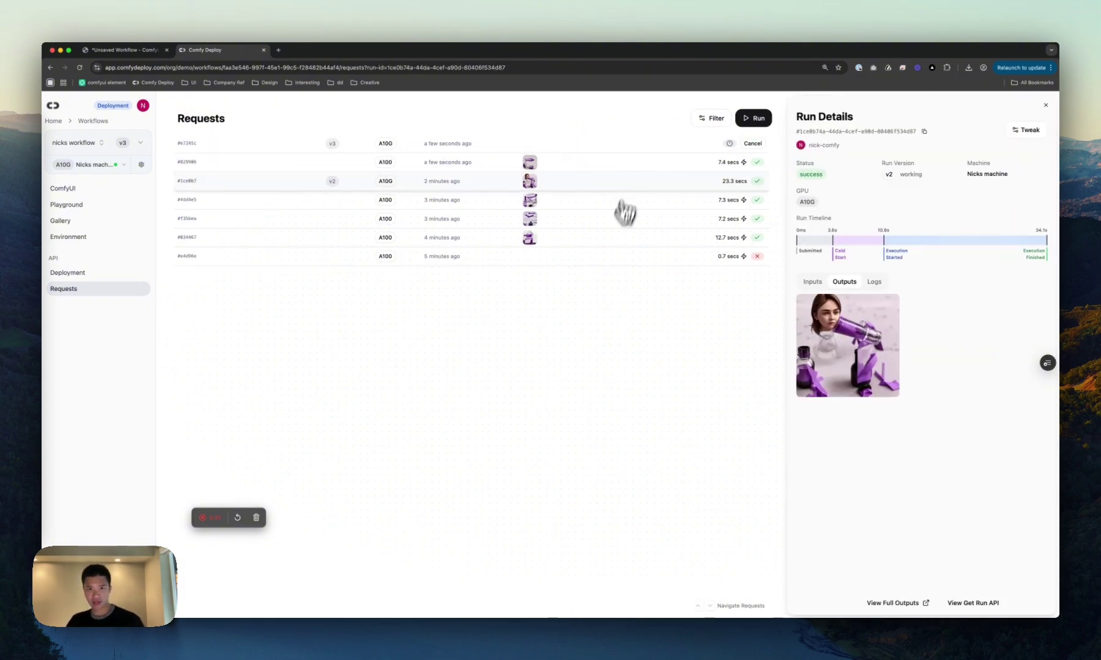
click(810, 284)
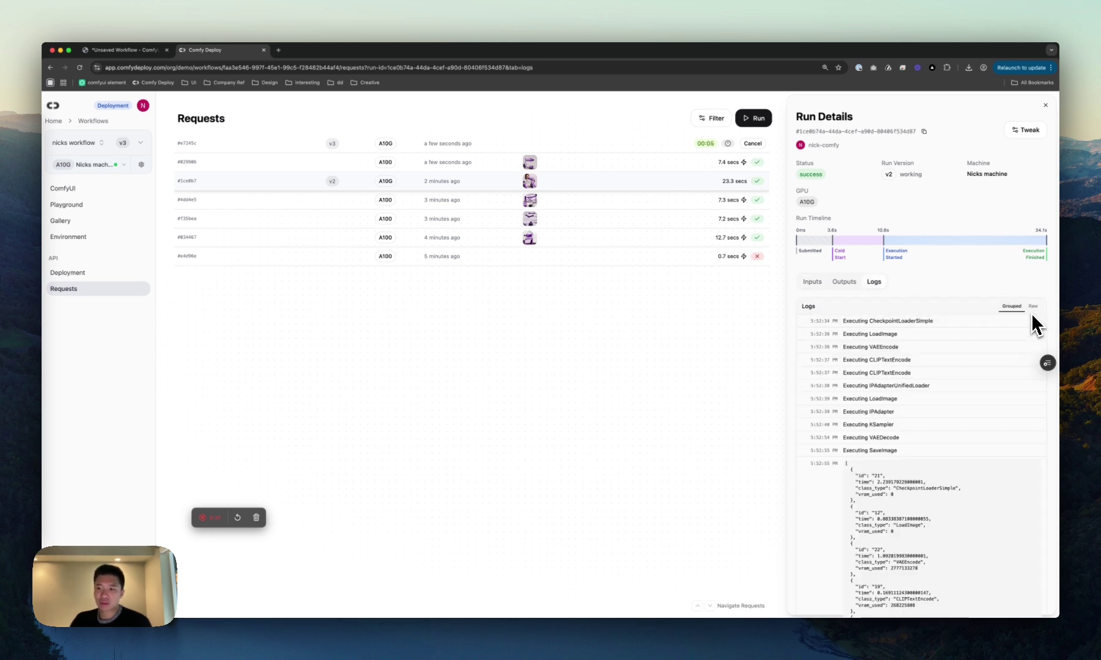
Check the earlier run's raw console logs, then open the running v3 request's details
click(1032, 309)
scroll(914, 405, down, 15)
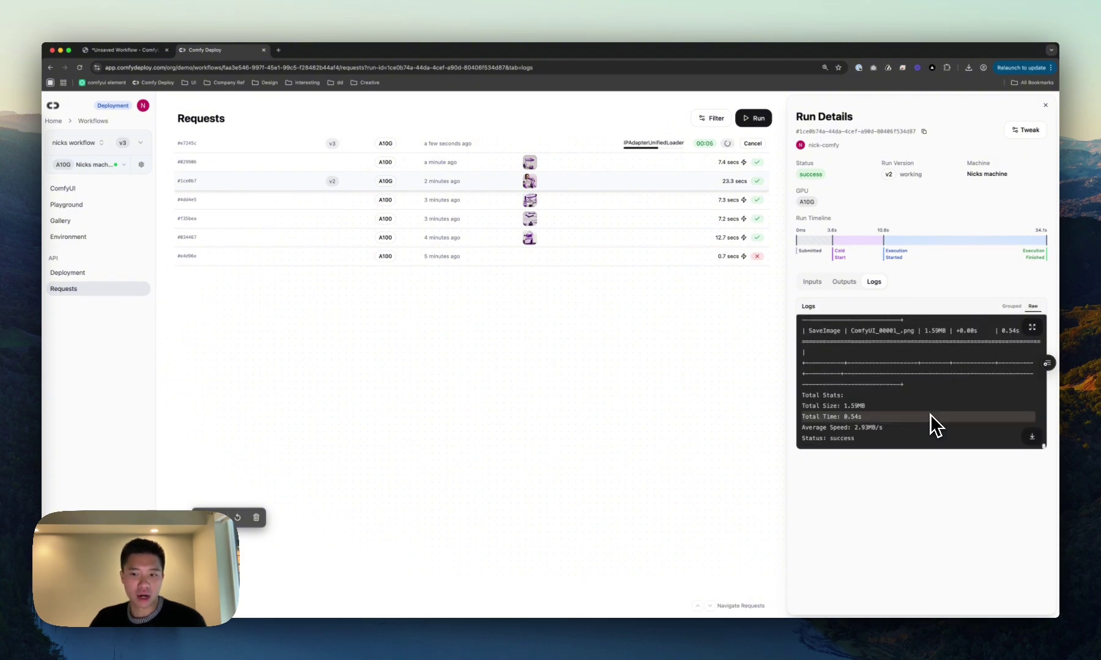
click(1044, 105)
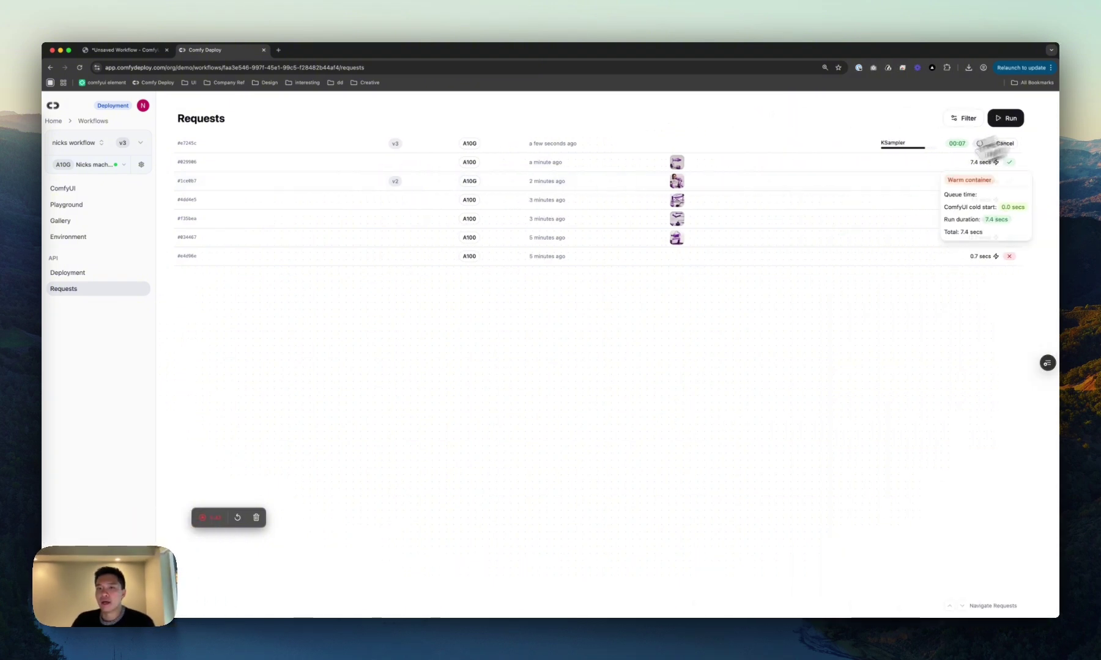
click(730, 150)
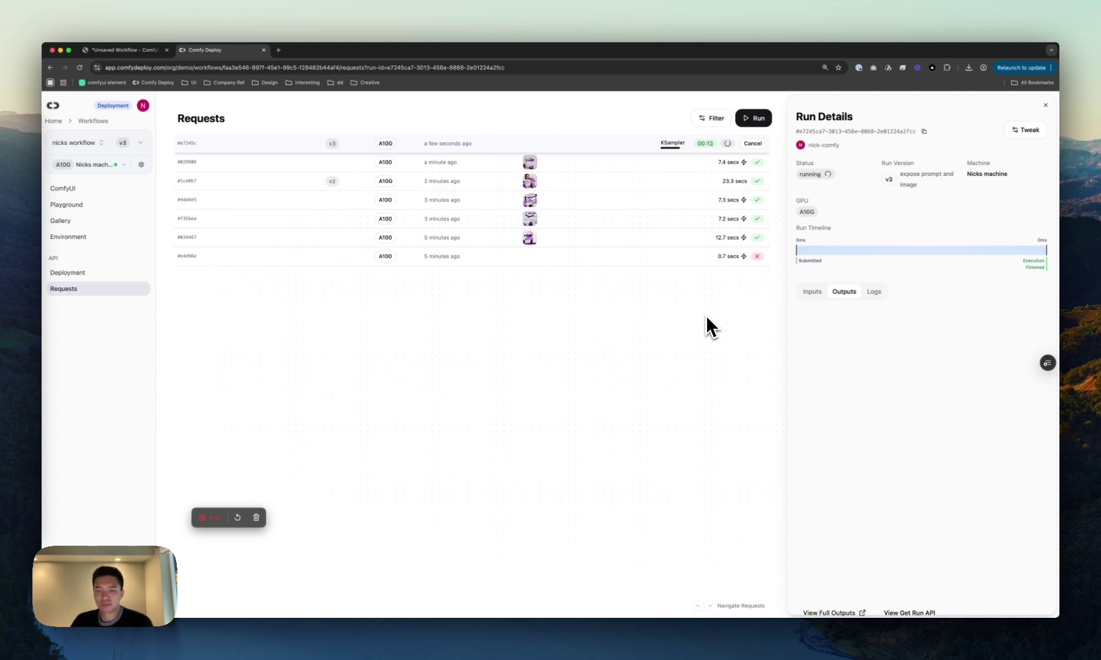
double_click(807, 211)
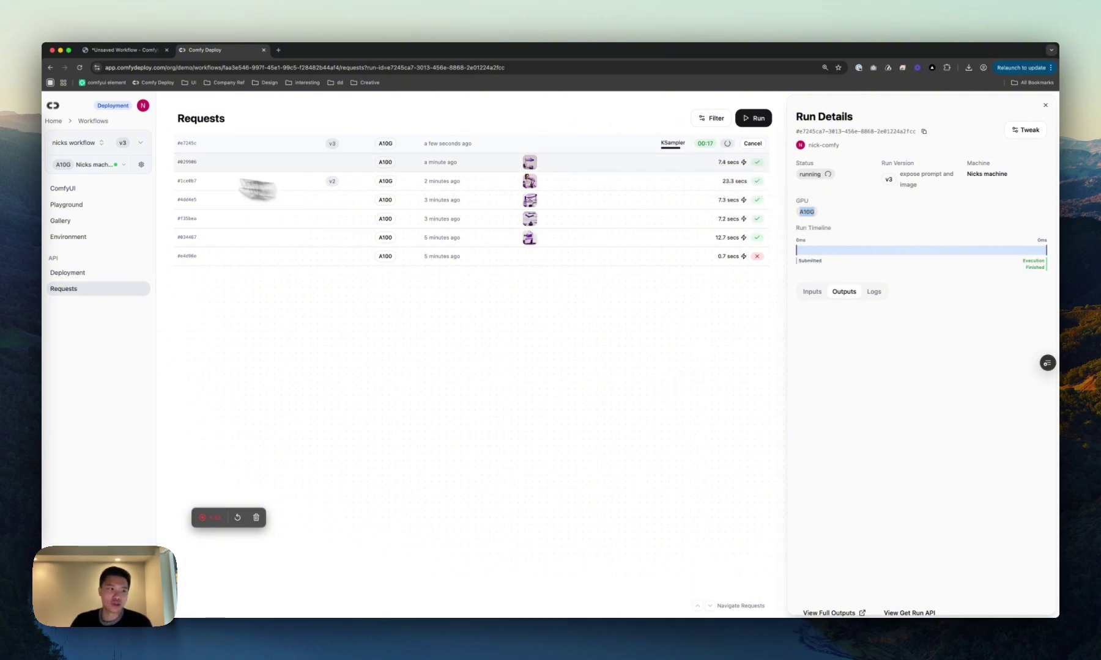
In the machine's Environment settings, select A100 as the GPU
click(119, 174)
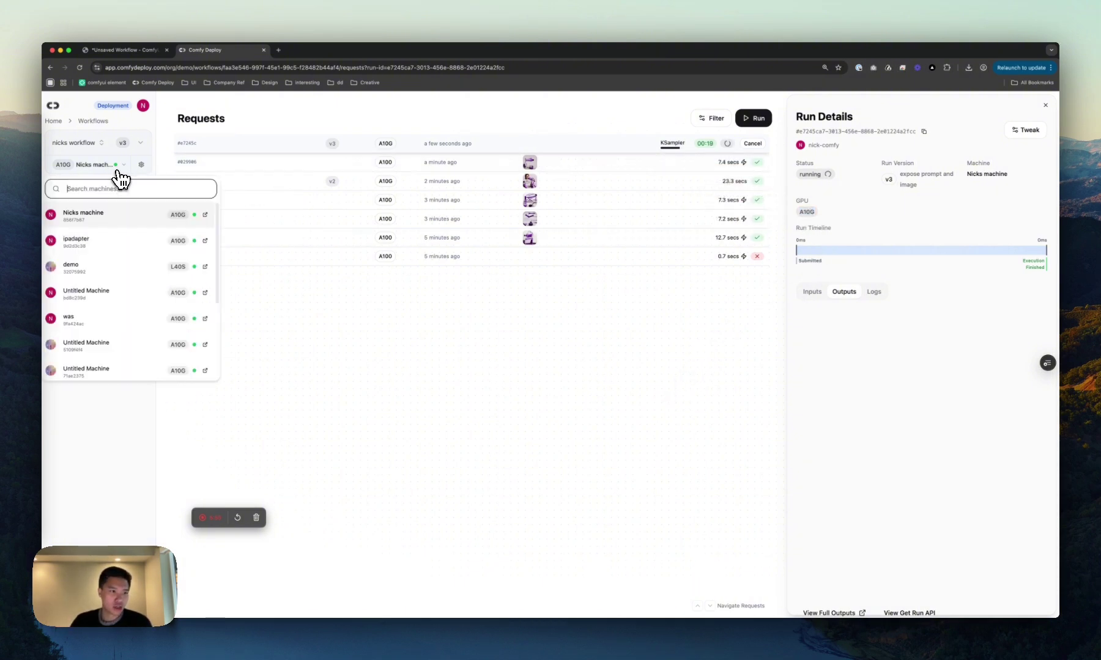
click(120, 174)
click(124, 241)
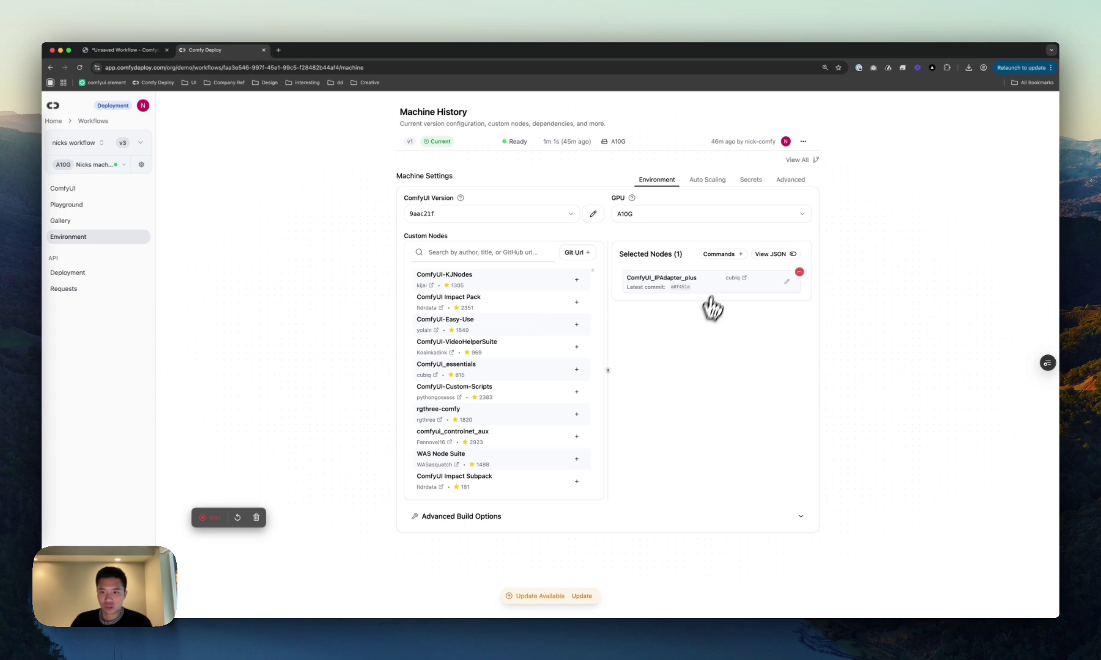
click(709, 215)
click(675, 315)
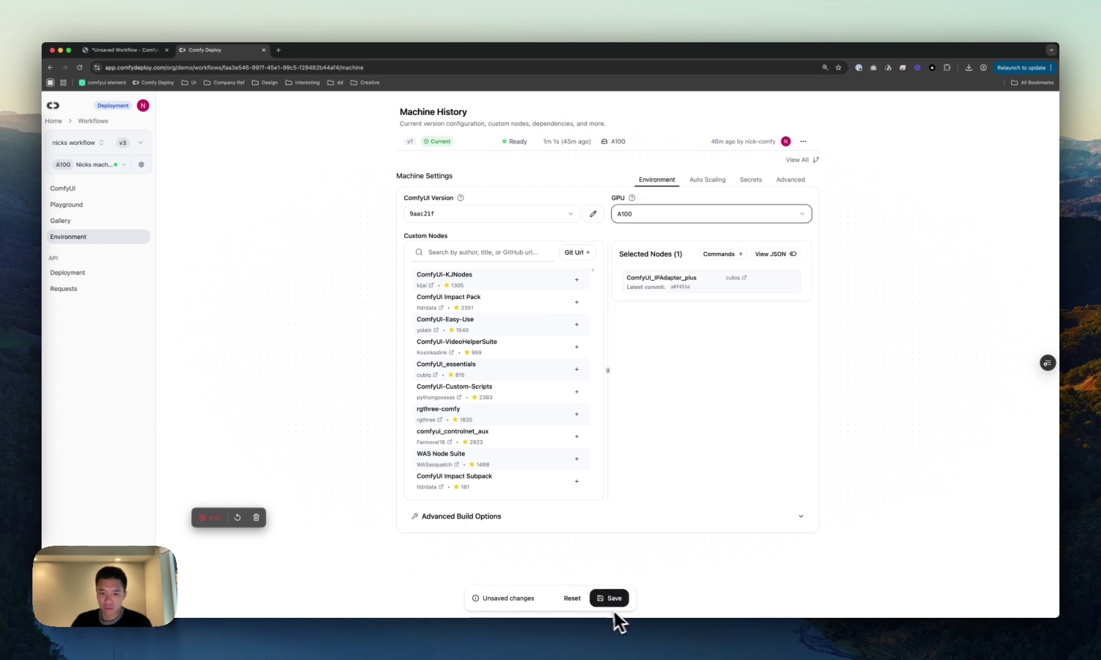
Reset the unsaved GPU change, keeping A10G, and return to the Requests list
click(128, 303)
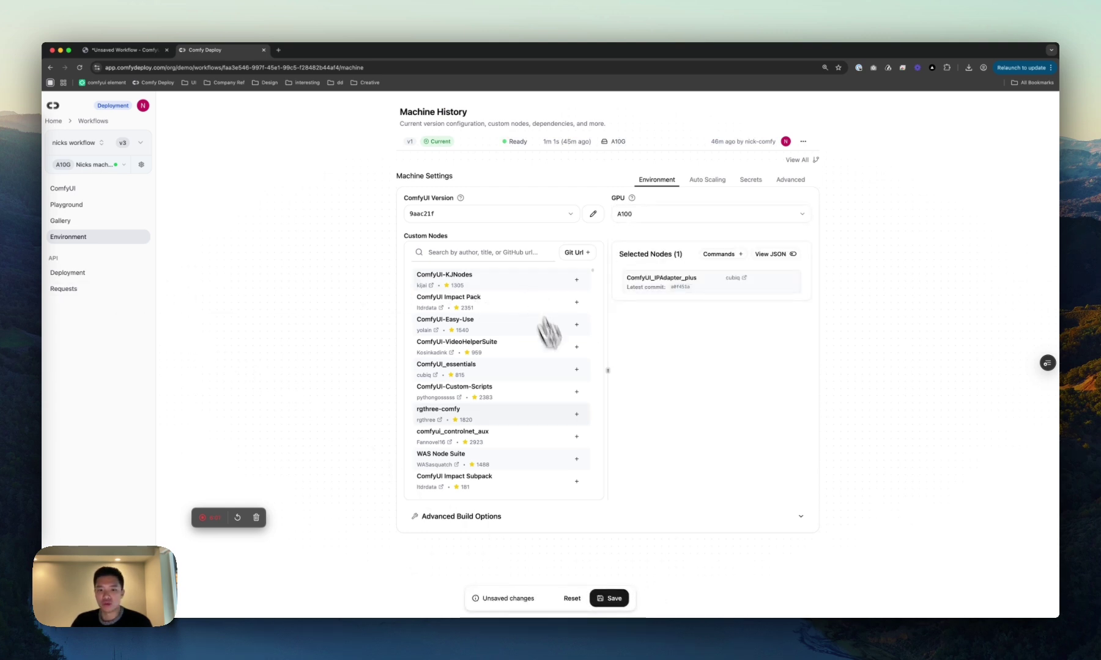
click(575, 598)
click(66, 289)
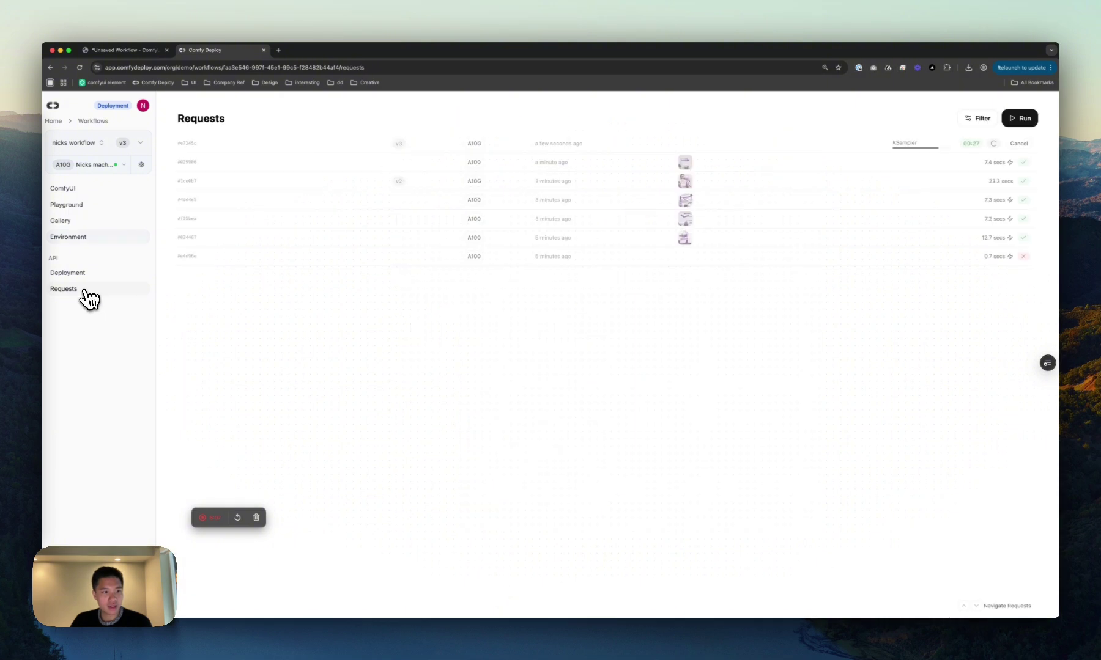
Open the finished v3 run's details and view its execution logs
click(765, 143)
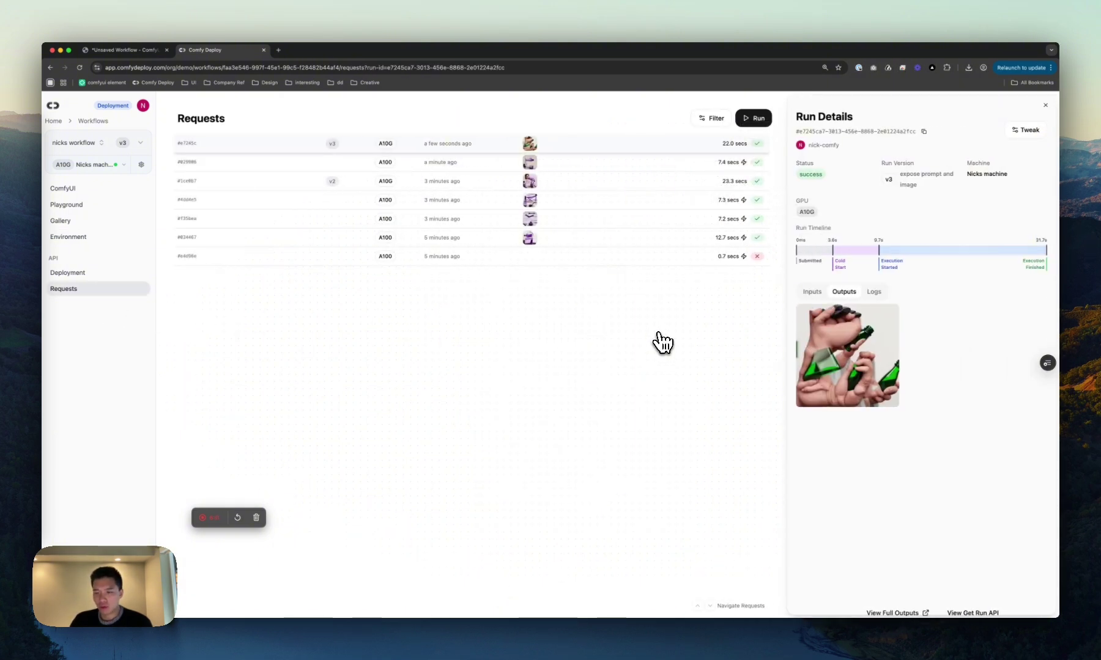
click(876, 294)
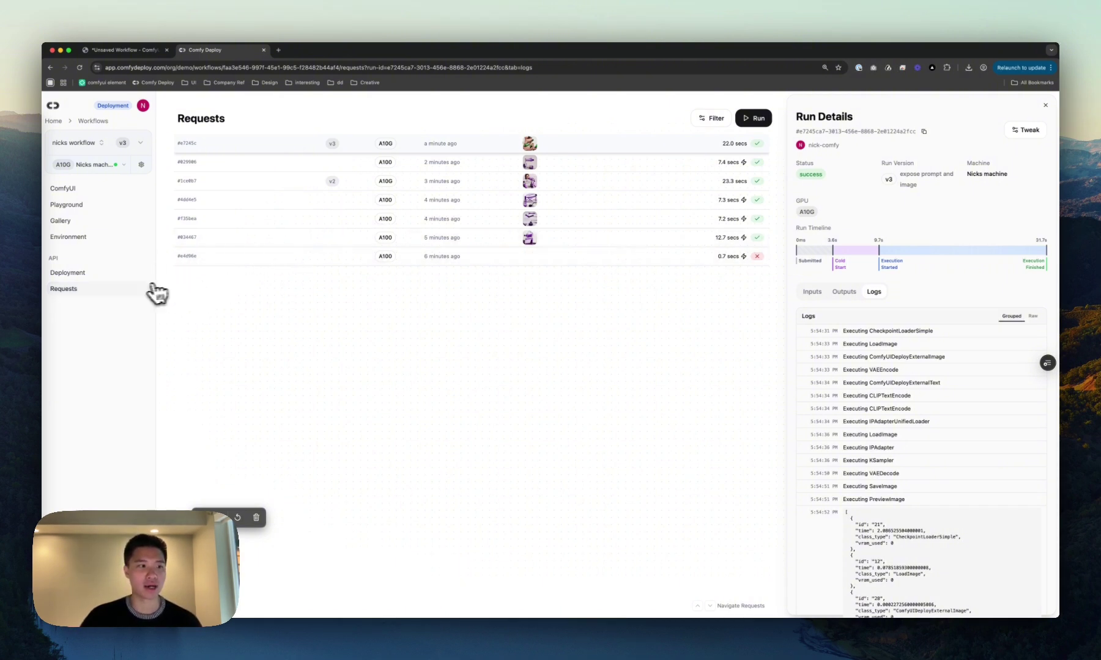
Deploy the latest version v3 to the Production environment
click(105, 274)
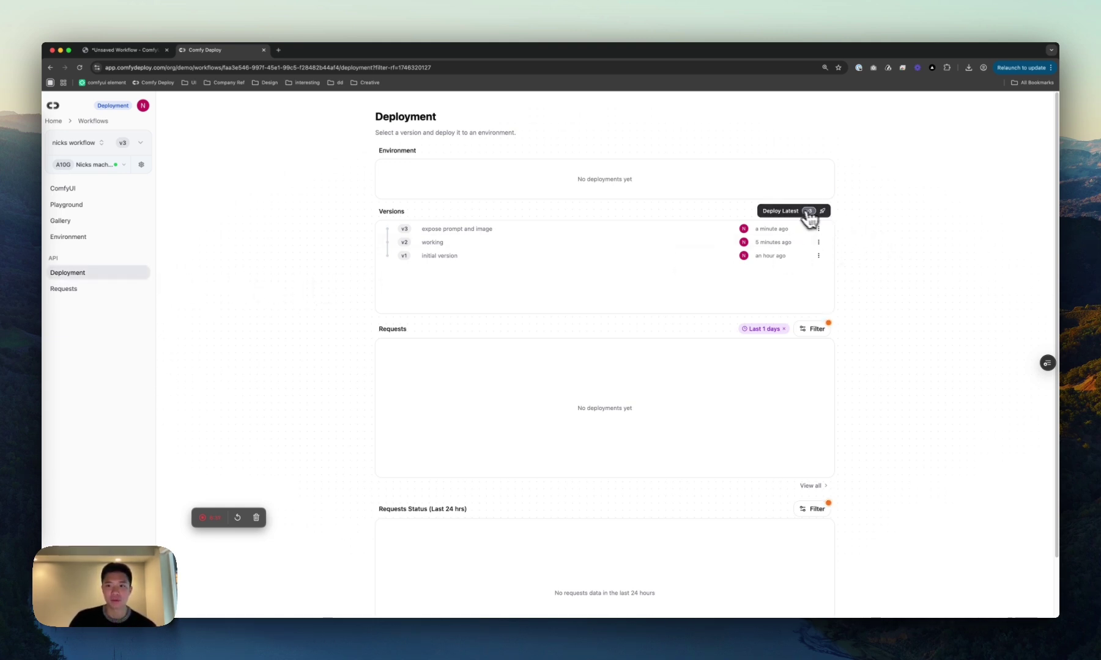
click(809, 212)
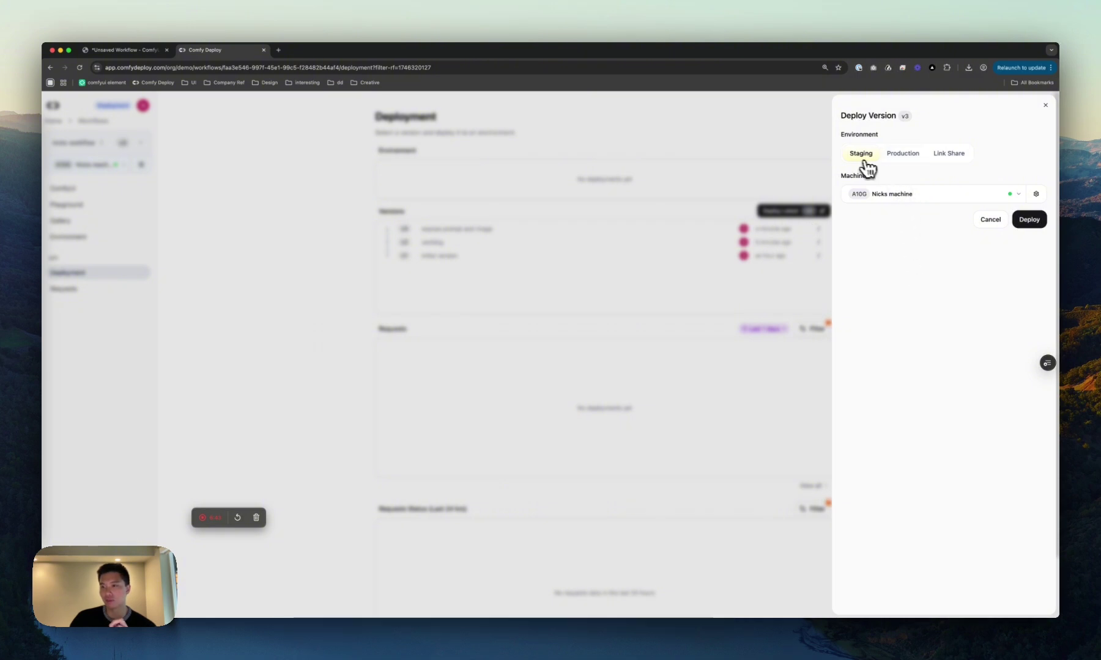
click(903, 154)
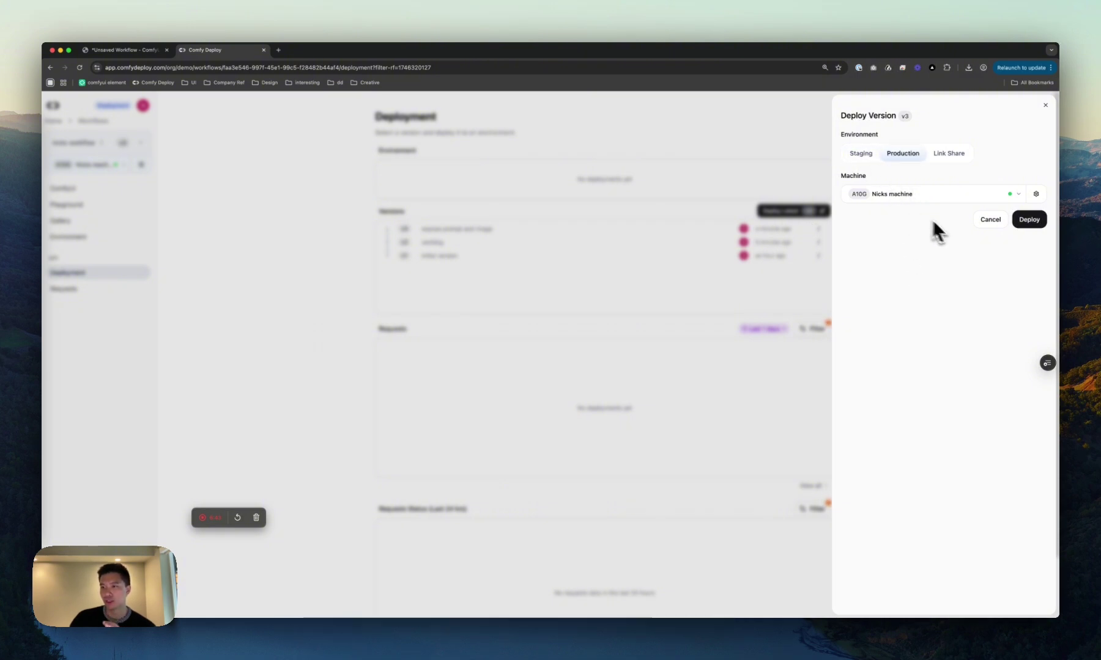
click(1024, 222)
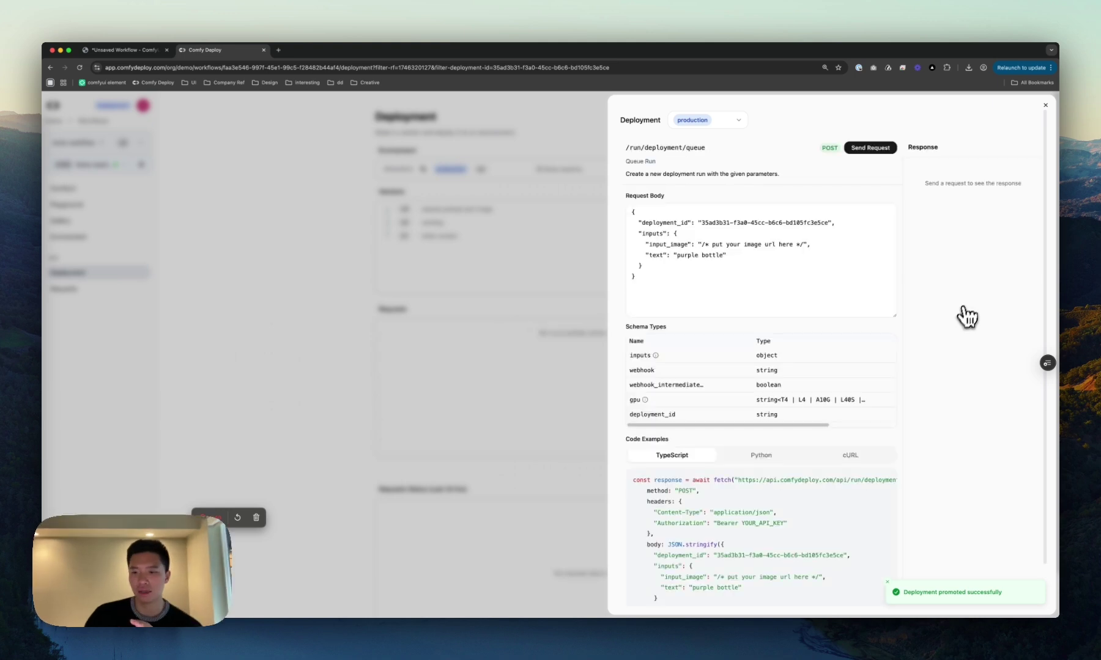
Delete the input_image line from the request body and send the 'purple bottle' text-only request
scroll(909, 405, down, 2)
scroll(914, 403, up, 2)
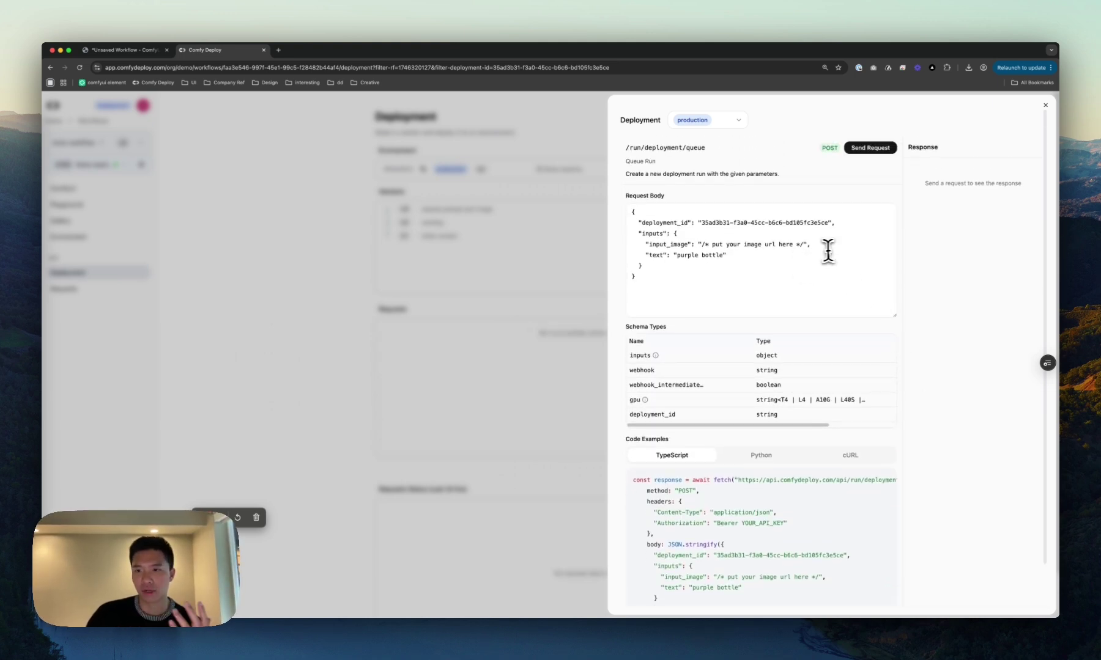
drag(811, 244, 620, 244)
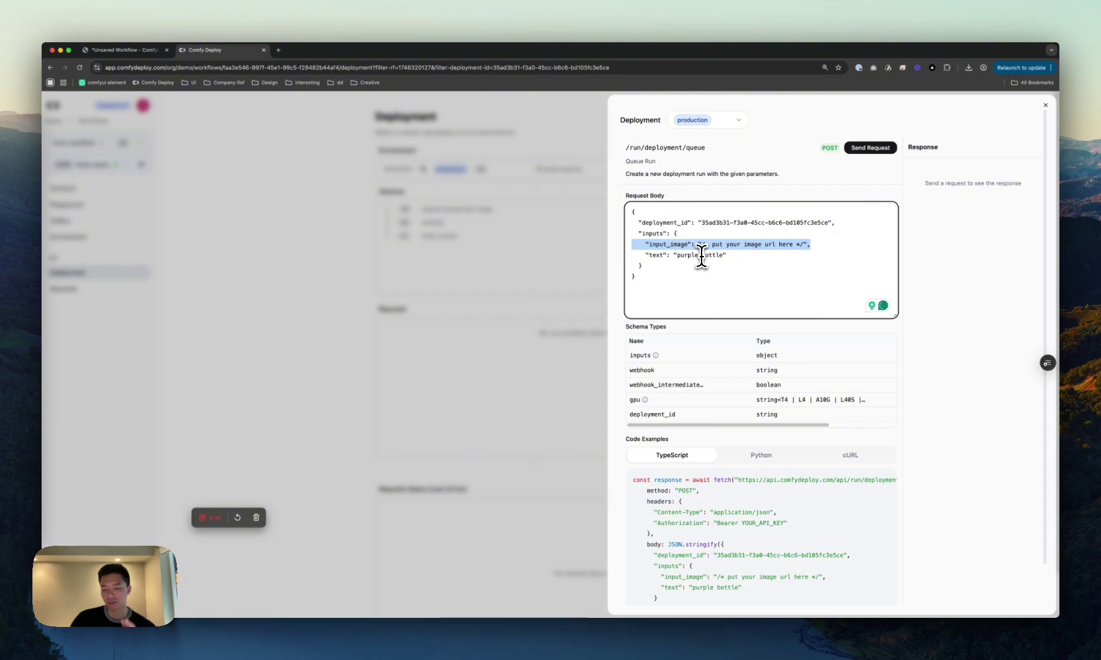
key(BackSpace)
key(BackSpace)
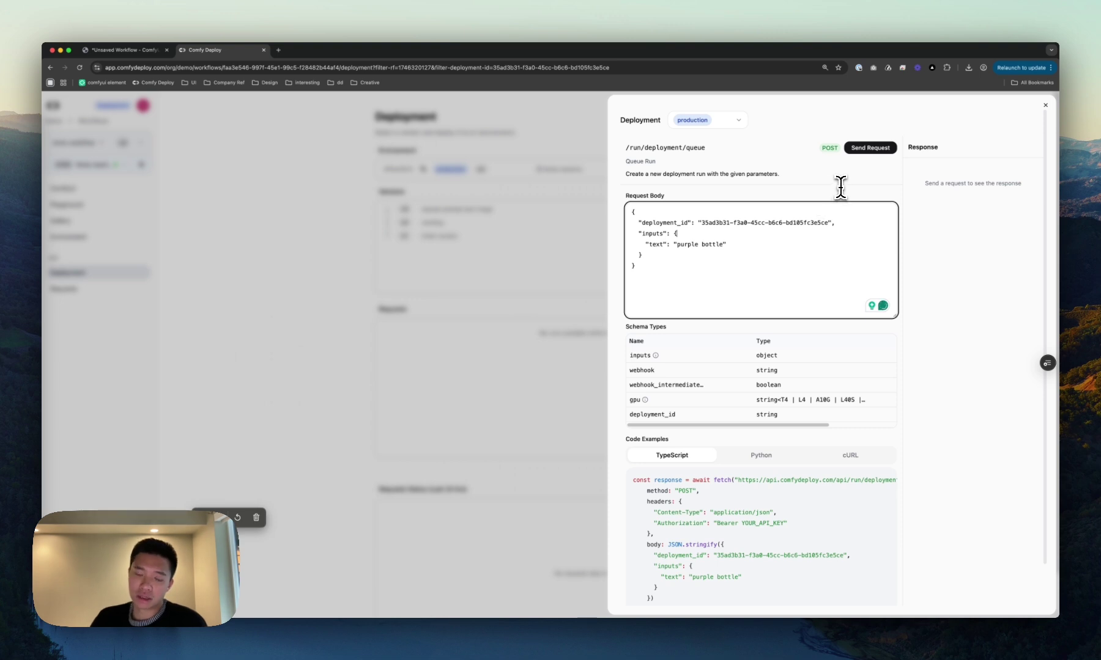
click(876, 149)
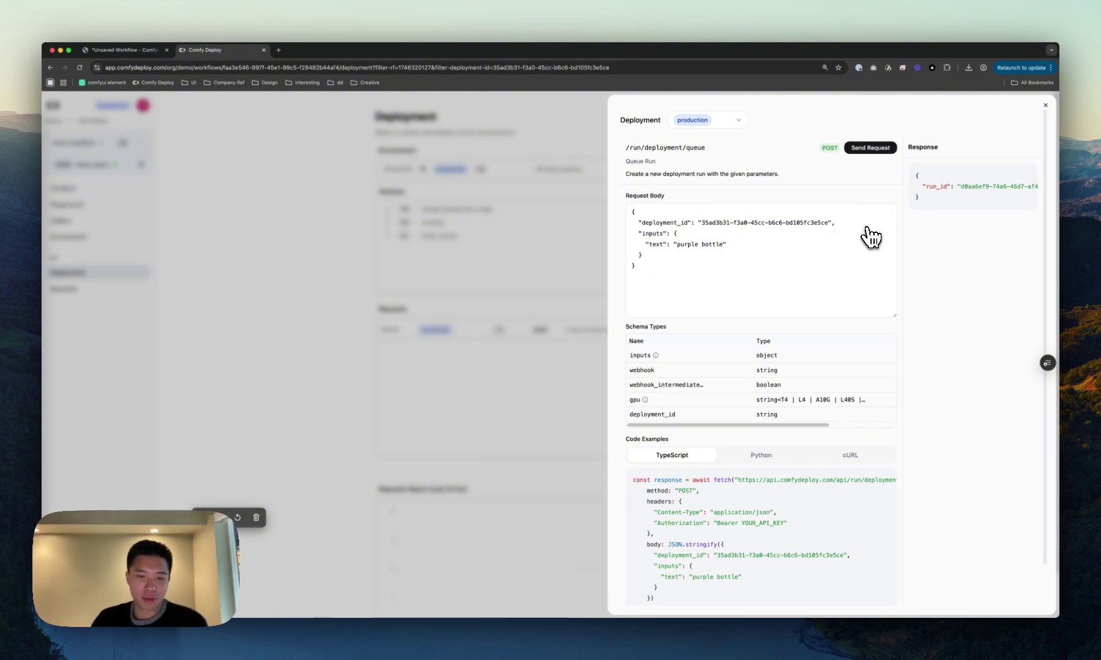
Check the production run's 'purple bottle' input and logs, then return to the Deployment page
click(490, 360)
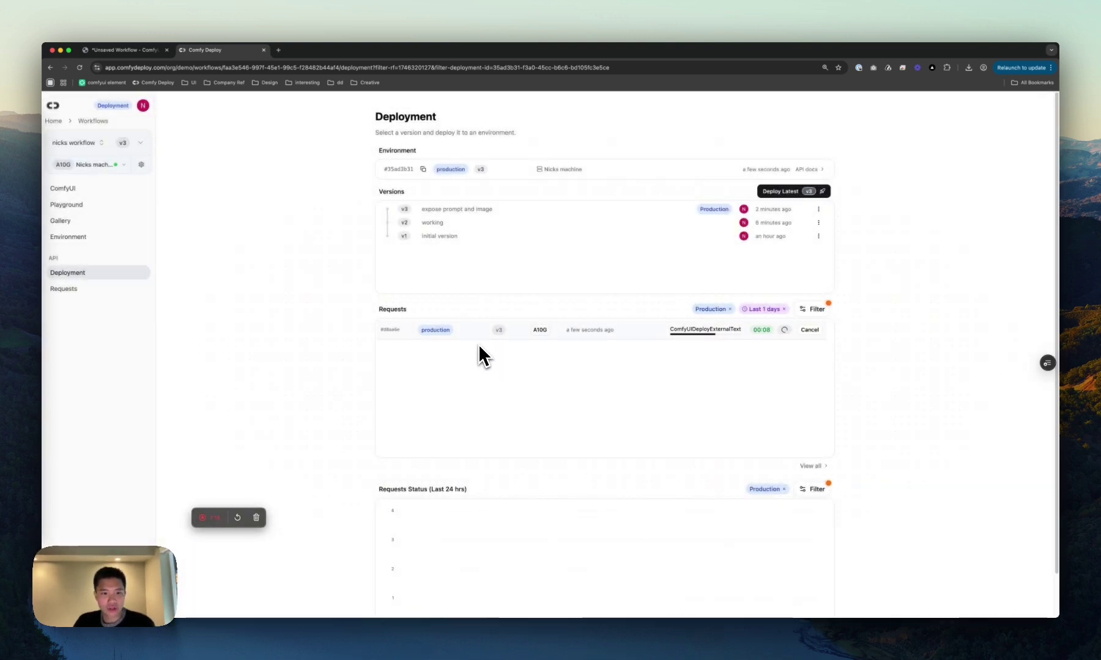
click(97, 290)
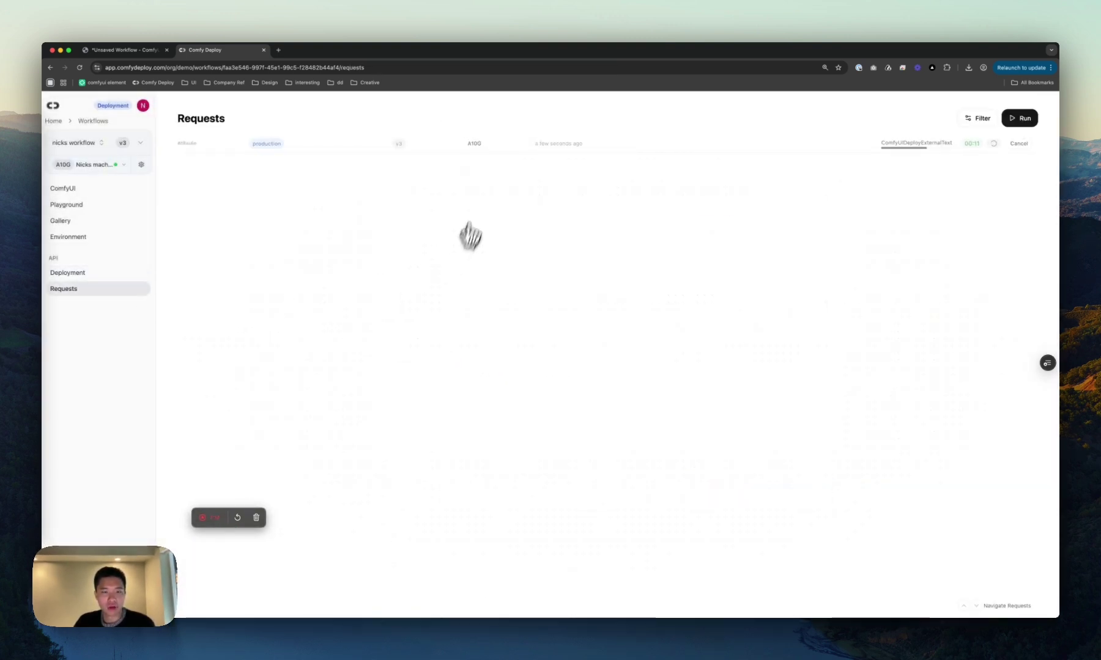
click(357, 145)
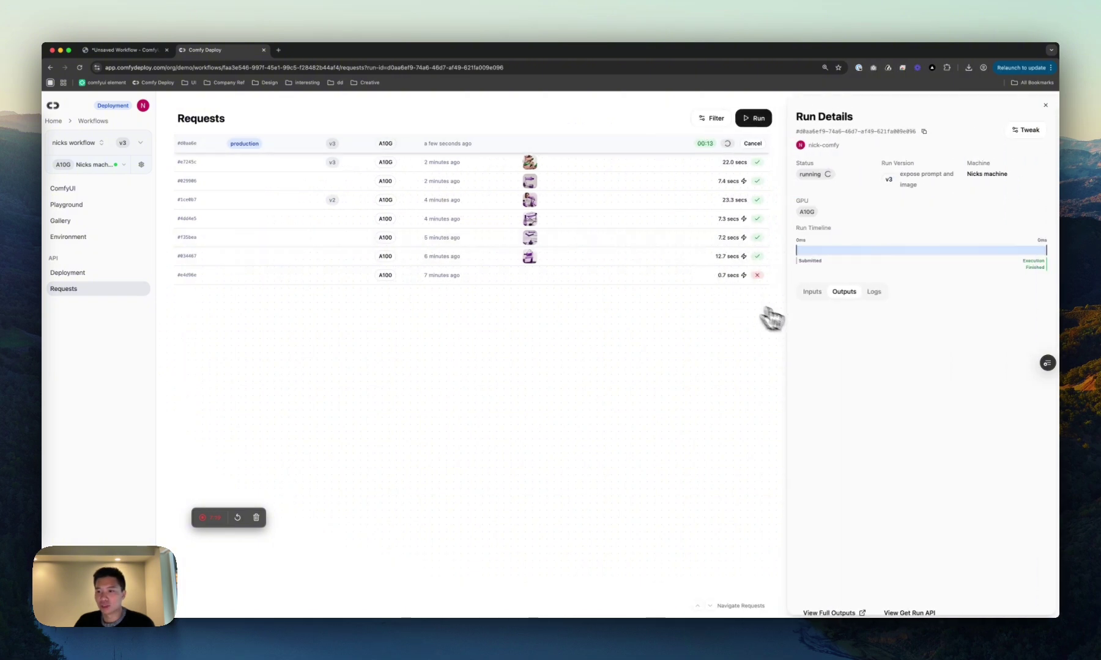
click(812, 292)
drag(805, 354, 821, 383)
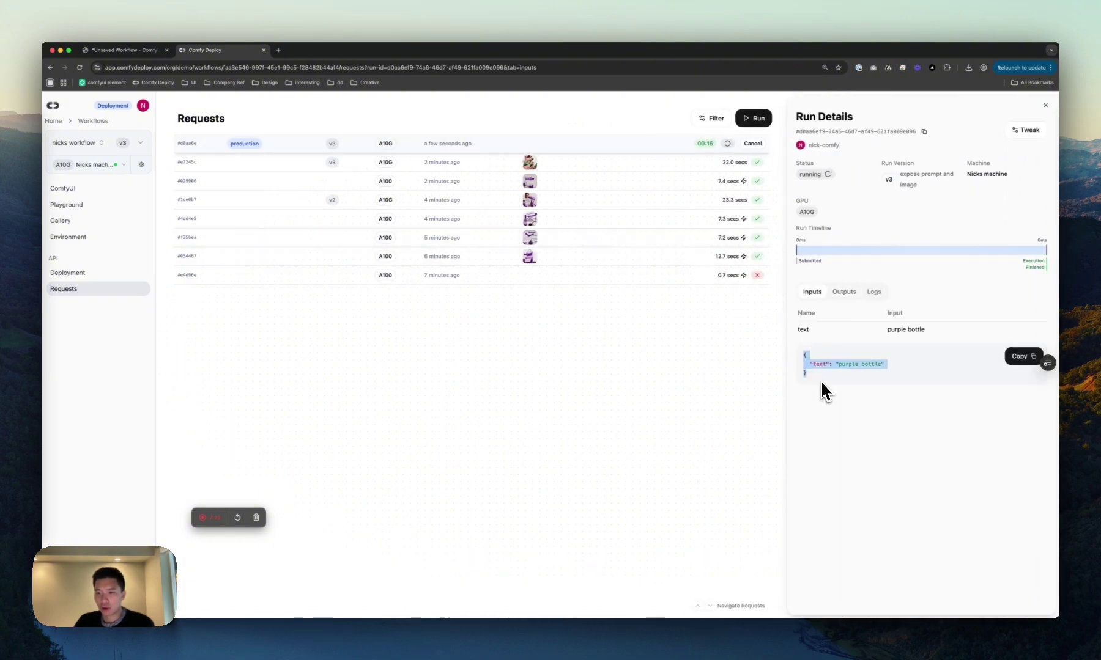
click(881, 296)
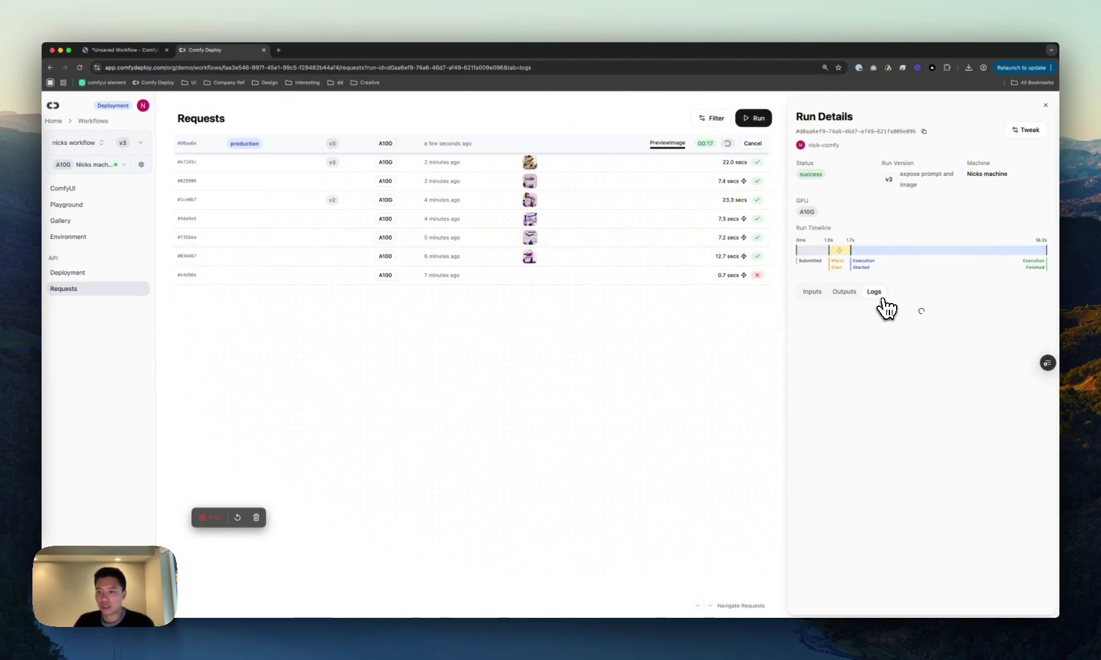
click(106, 276)
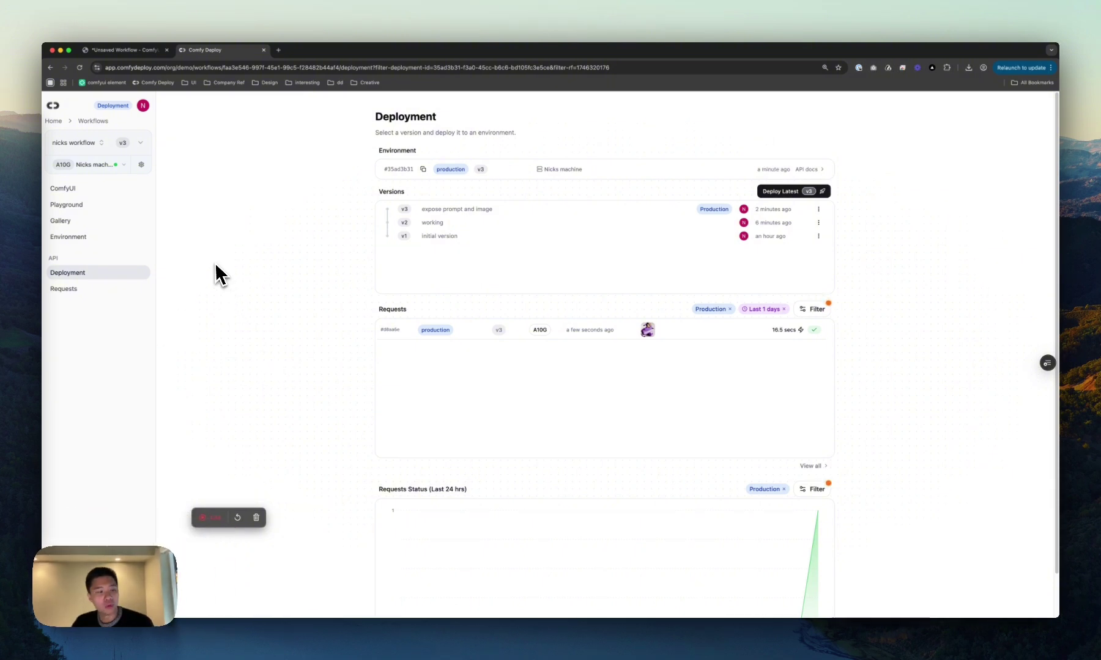
Browse the Gallery of generated images, then switch to the Playground
click(120, 221)
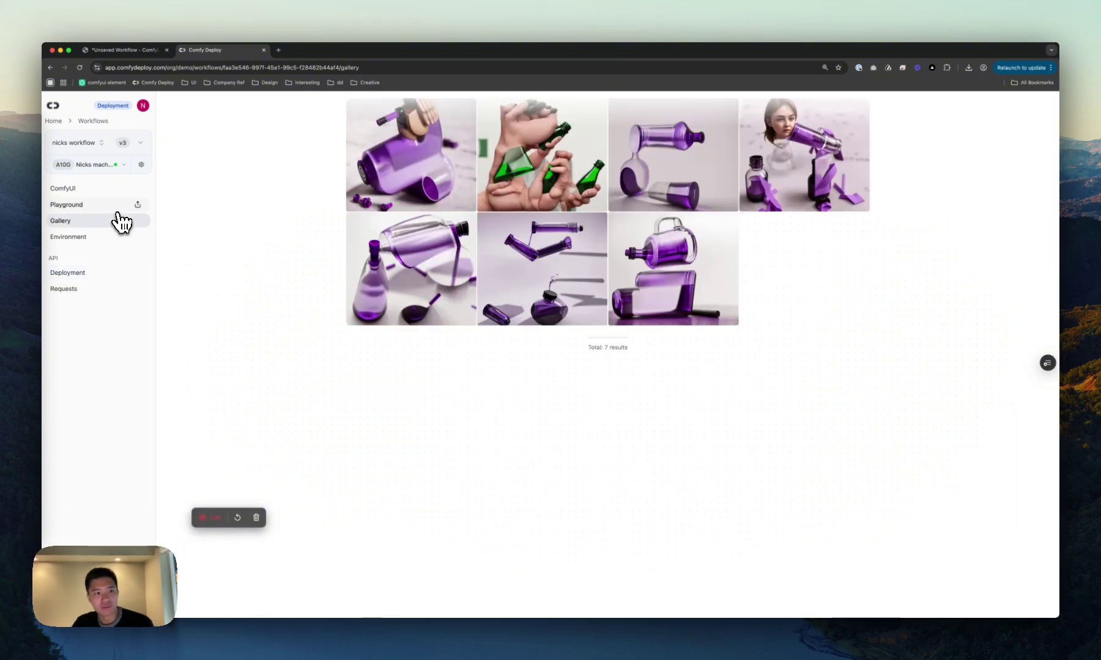
click(119, 211)
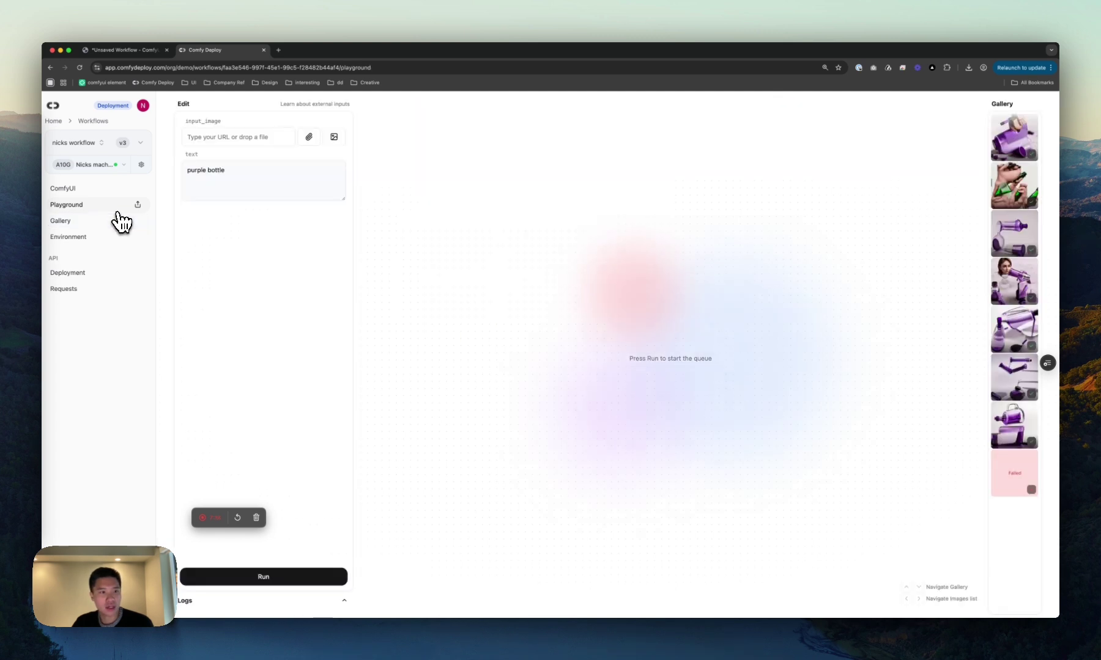